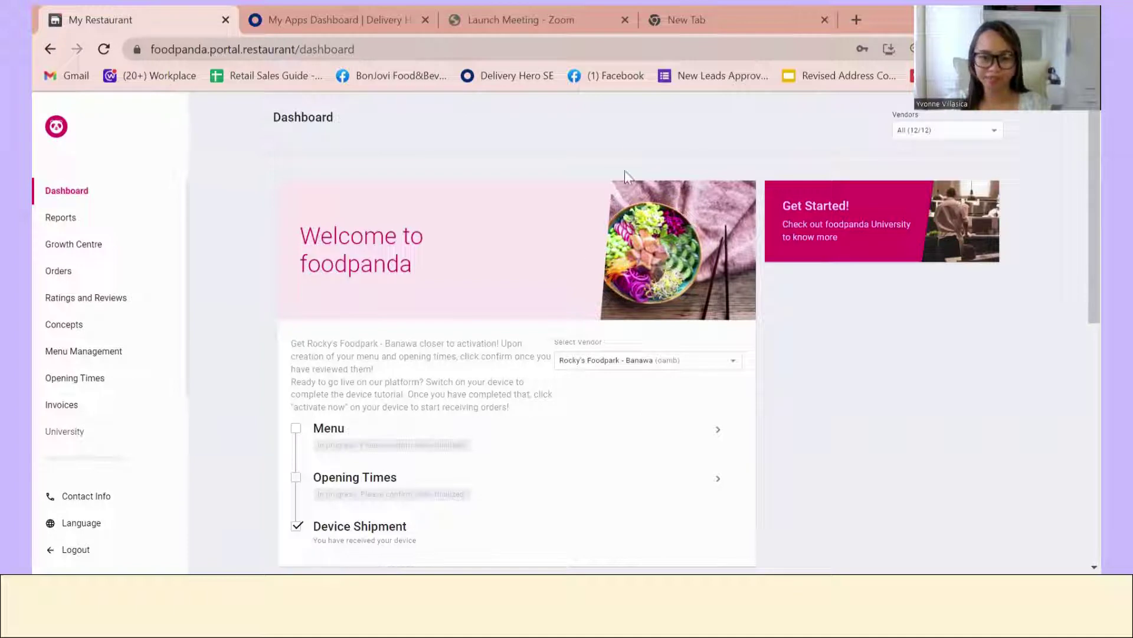
- Open the menu management page and switch the vendor to Rocky's Foodpark - Banawa
{"action": "left_click", "coordinate": [627, 22]}
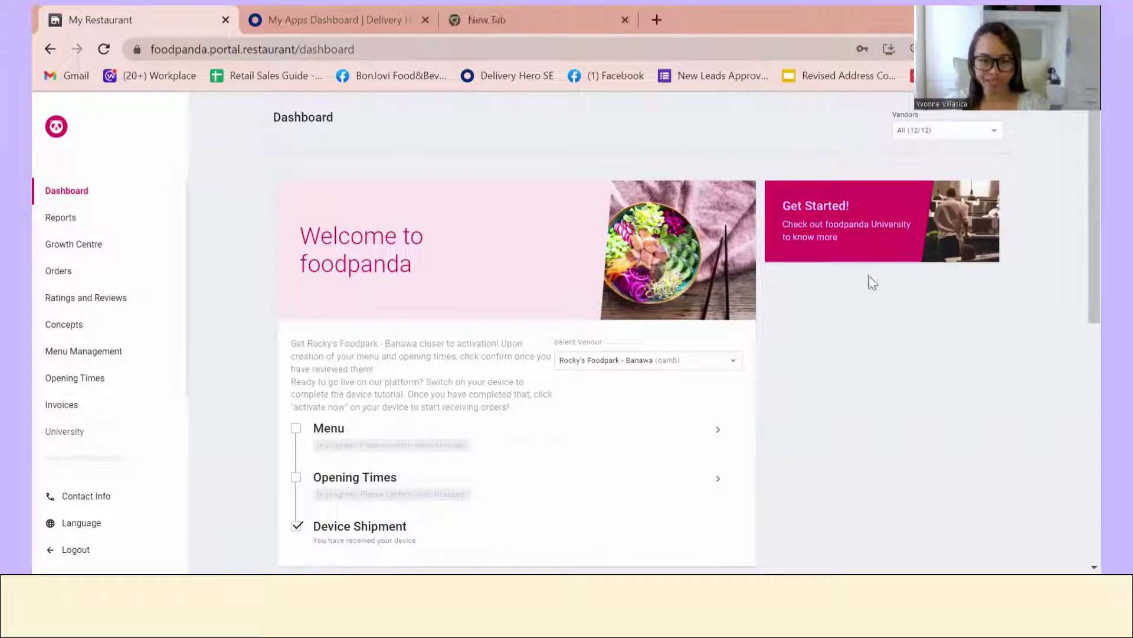
{"action": "scroll", "coordinate": [466, 301], "scroll_direction": "down", "scroll_amount": 2}
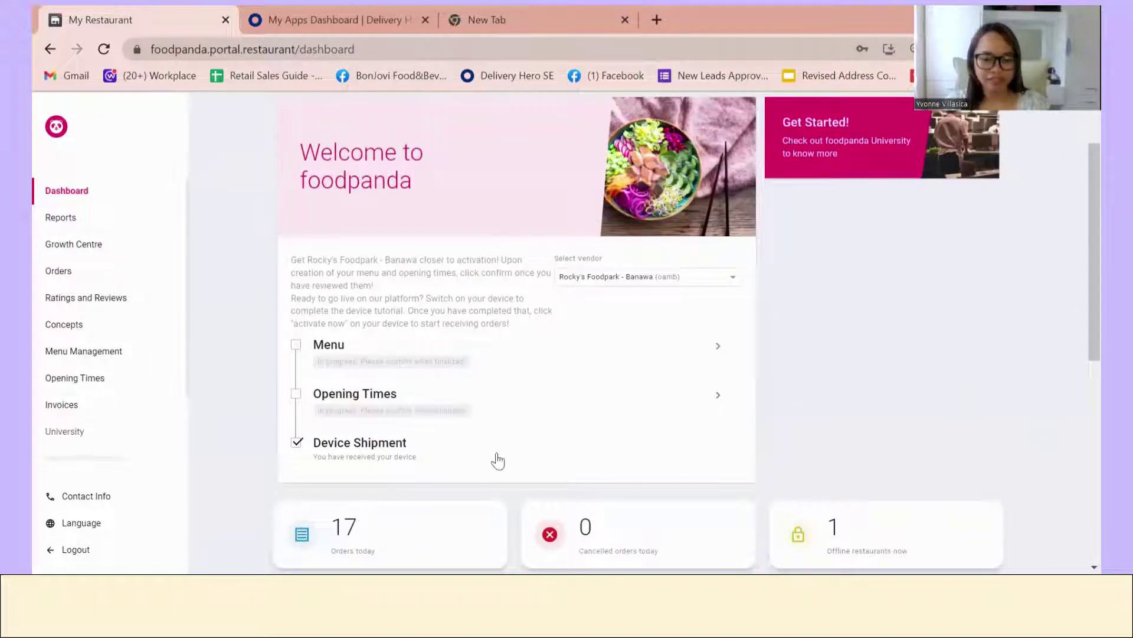
{"action": "left_click", "coordinate": [103, 357]}
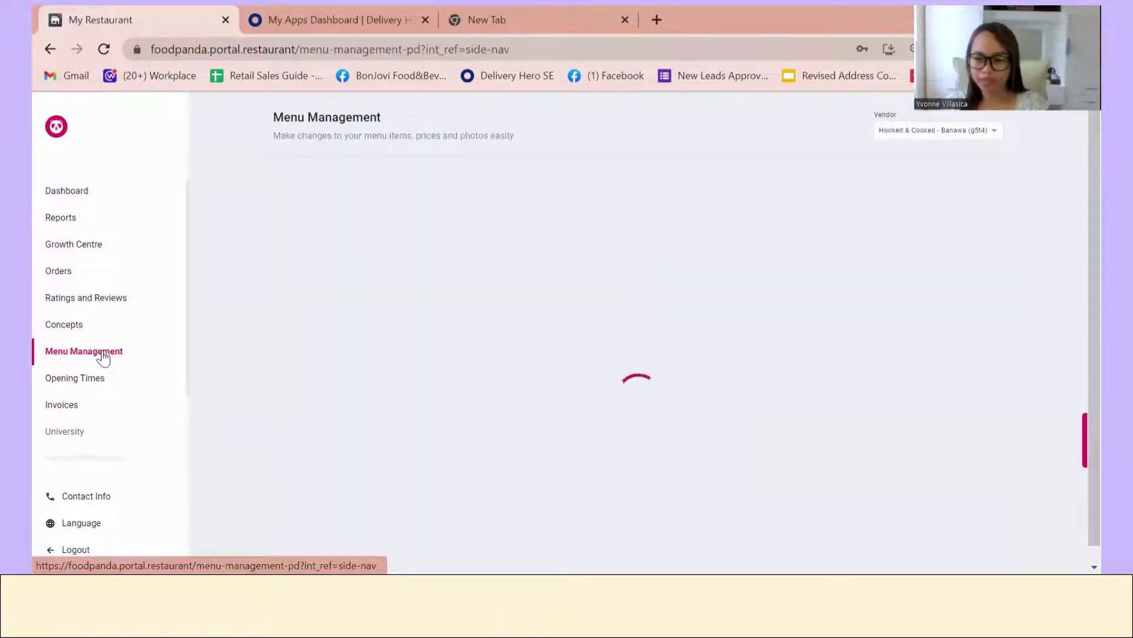
{"action": "scroll", "coordinate": [699, 315], "scroll_direction": "down", "scroll_amount": 2}
{"action": "scroll", "coordinate": [645, 278], "scroll_direction": "up", "scroll_amount": 2}
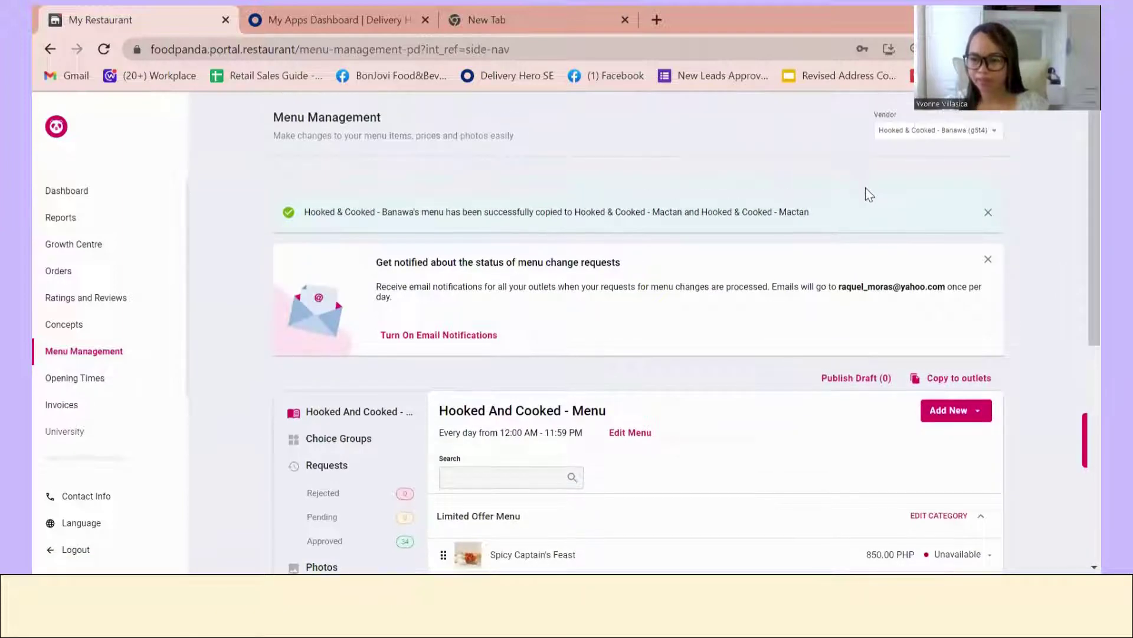
{"action": "left_click", "coordinate": [974, 131]}
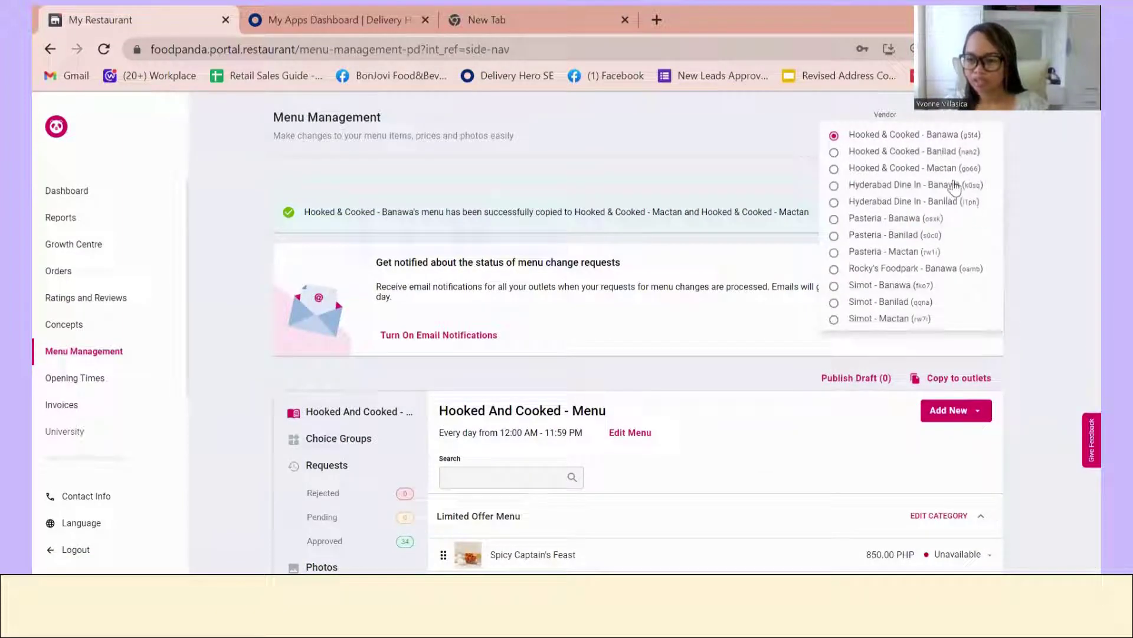
{"action": "left_click", "coordinate": [962, 269]}
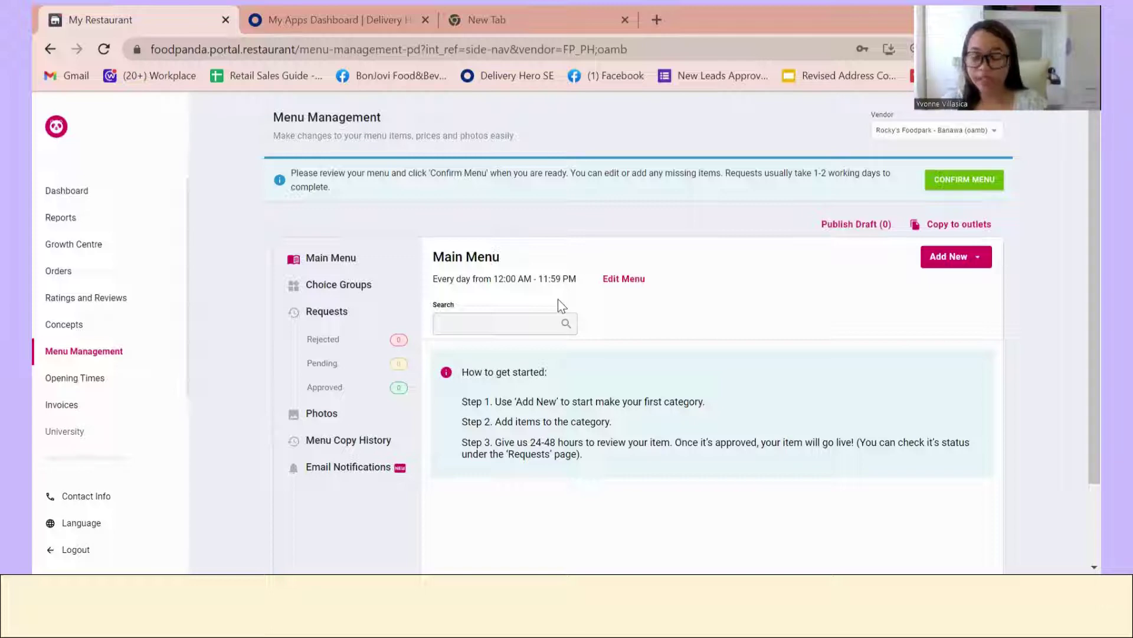
- Start a new item in the Main Menu named Pork Belly and set its price to PHP 200
{"action": "left_click", "coordinate": [951, 269]}
{"action": "double_click", "coordinate": [745, 24]}
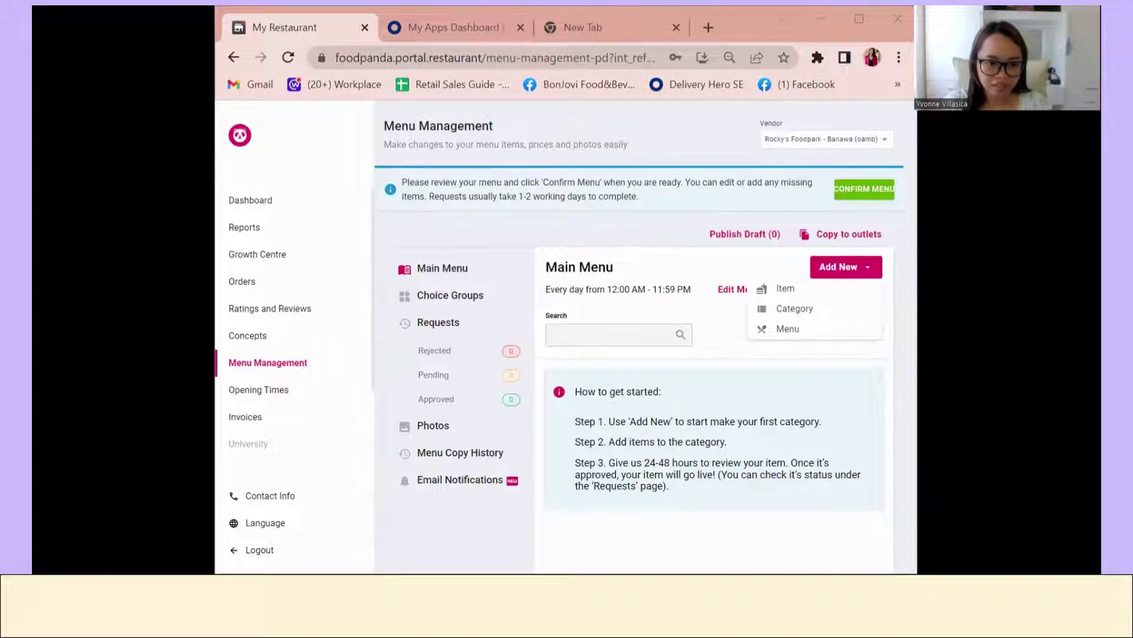
{"action": "left_click", "coordinate": [834, 293]}
{"action": "left_click", "coordinate": [638, 367]}
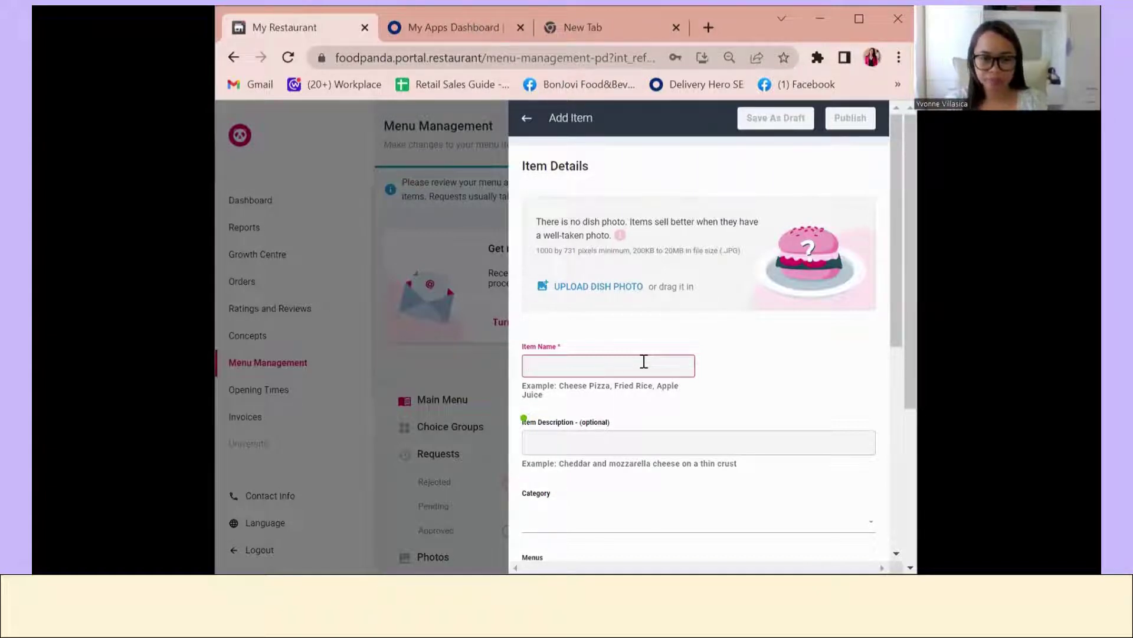
{"action": "type", "text": "Pork Belly"}
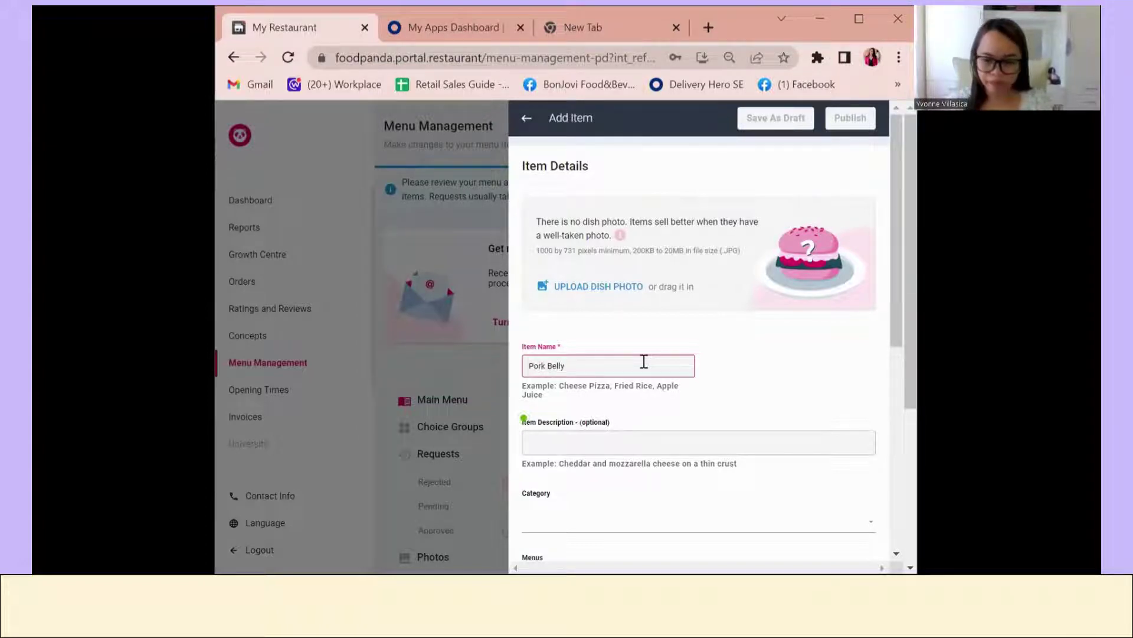
{"action": "scroll", "coordinate": [644, 361], "scroll_direction": "down", "scroll_amount": 6}
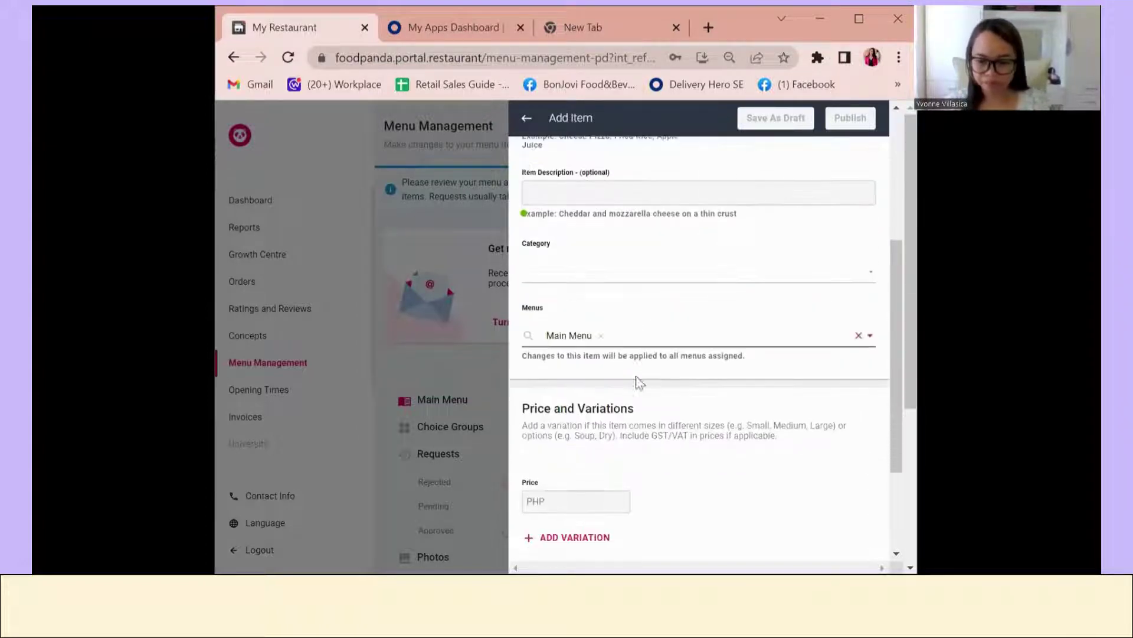
{"action": "left_click", "coordinate": [586, 406]}
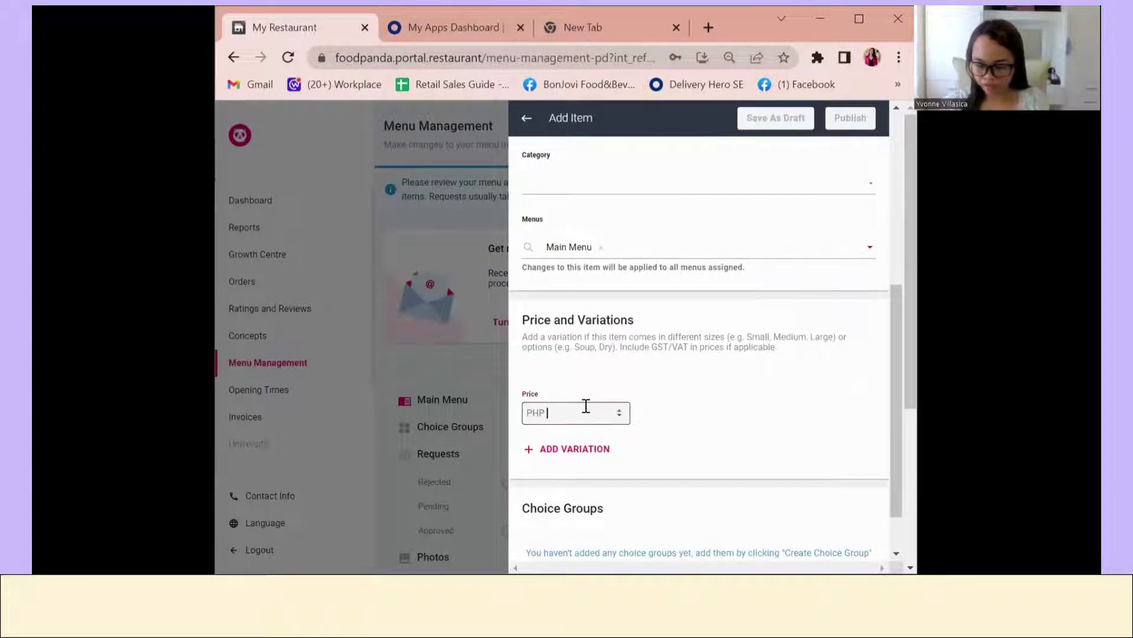
{"action": "type", "text": "200"}
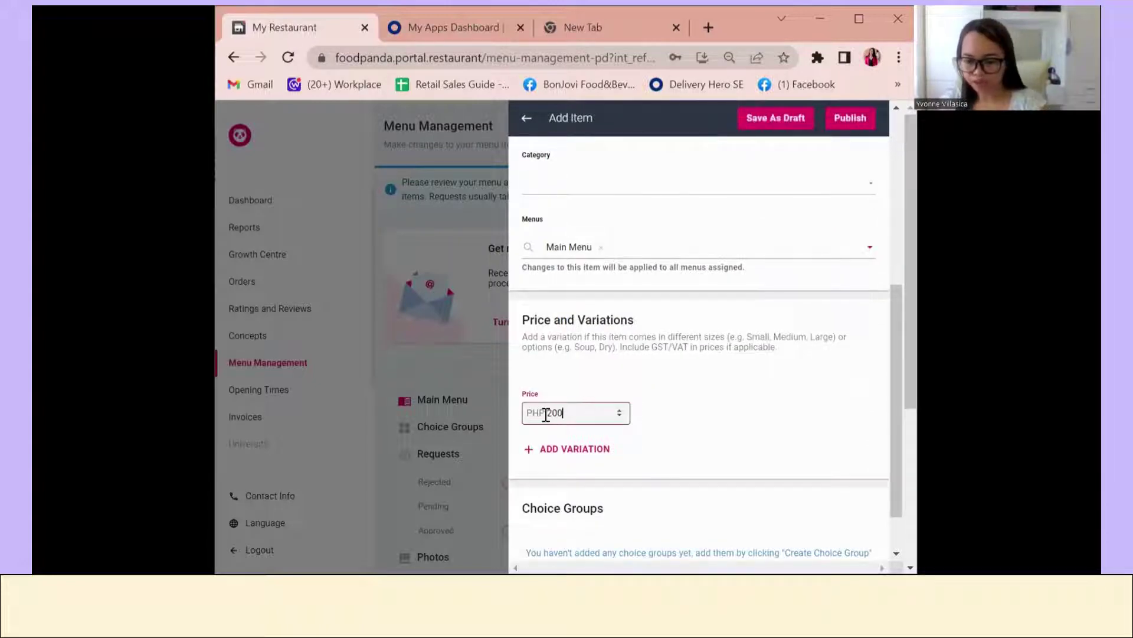
{"action": "left_click_drag", "start_coordinate": [544, 414], "coordinate": [572, 413]}
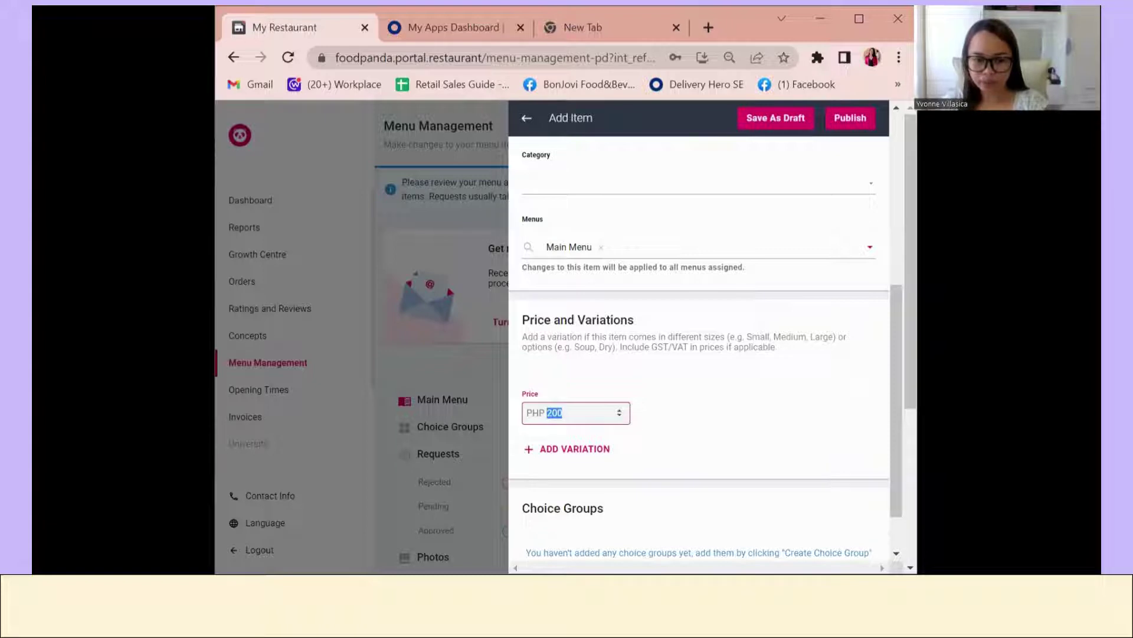
{"action": "key", "text": "alt+Tab"}
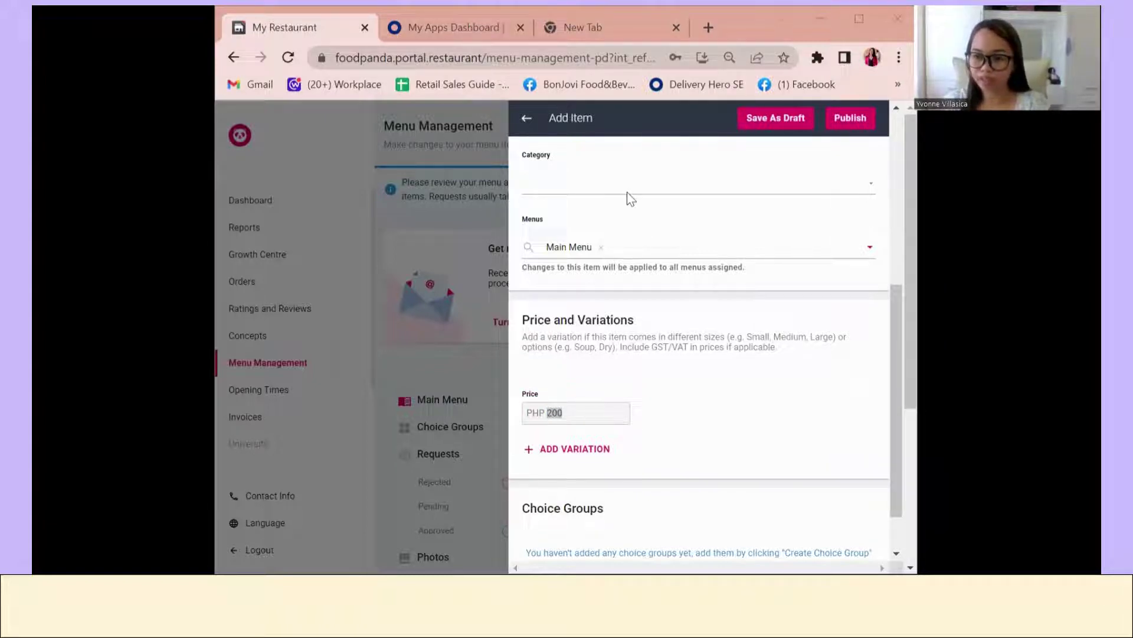
- Review the new item's details, category, assigned menu, price and choice group sections
{"action": "scroll", "coordinate": [820, 335], "scroll_direction": "down", "scroll_amount": 1}
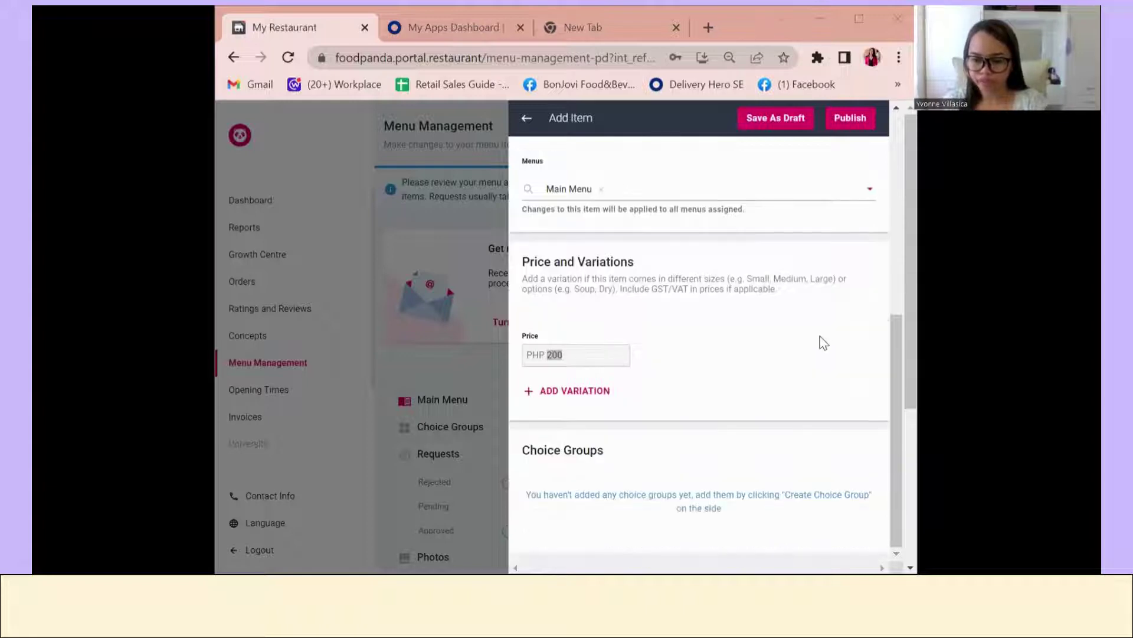
{"action": "scroll", "coordinate": [824, 339], "scroll_direction": "up", "scroll_amount": 6}
{"action": "scroll", "coordinate": [750, 479], "scroll_direction": "down", "scroll_amount": 6}
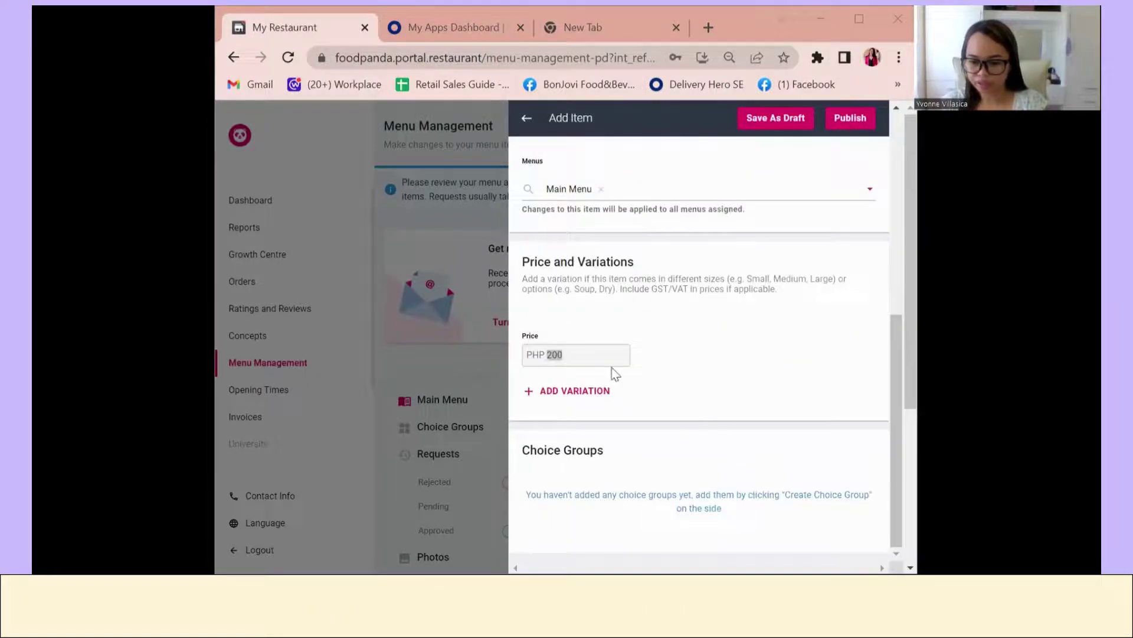
{"action": "scroll", "coordinate": [589, 271], "scroll_direction": "up", "scroll_amount": 3}
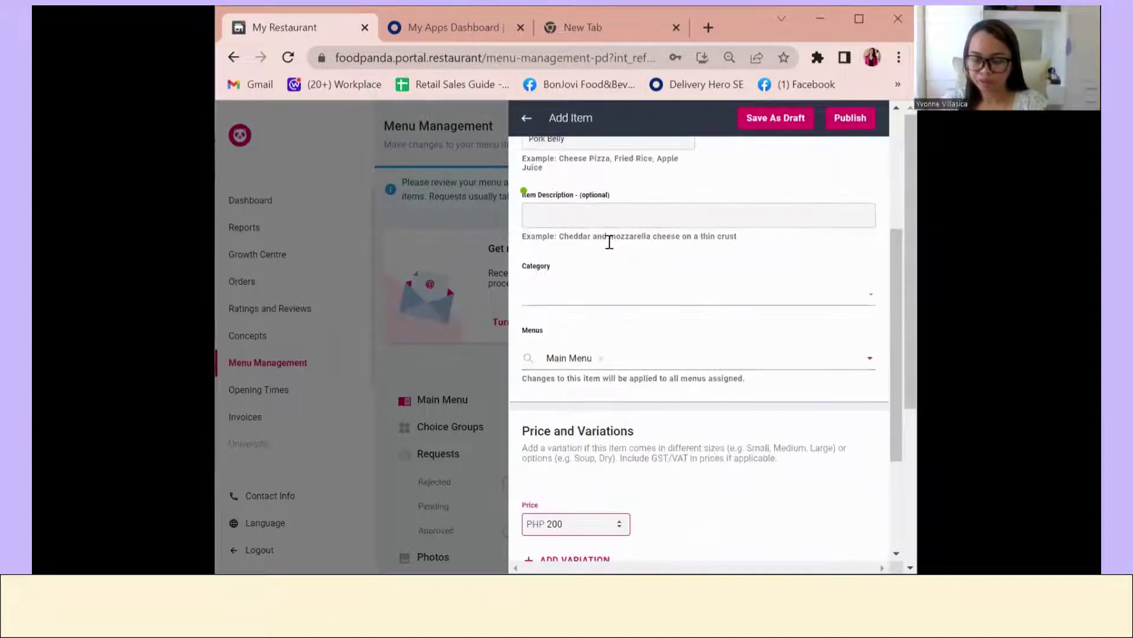
{"action": "scroll", "coordinate": [586, 242], "scroll_direction": "down", "scroll_amount": 1}
{"action": "scroll", "coordinate": [589, 284], "scroll_direction": "up", "scroll_amount": 3}
{"action": "scroll", "coordinate": [593, 295], "scroll_direction": "down", "scroll_amount": 4}
{"action": "scroll", "coordinate": [602, 311], "scroll_direction": "up", "scroll_amount": 6}
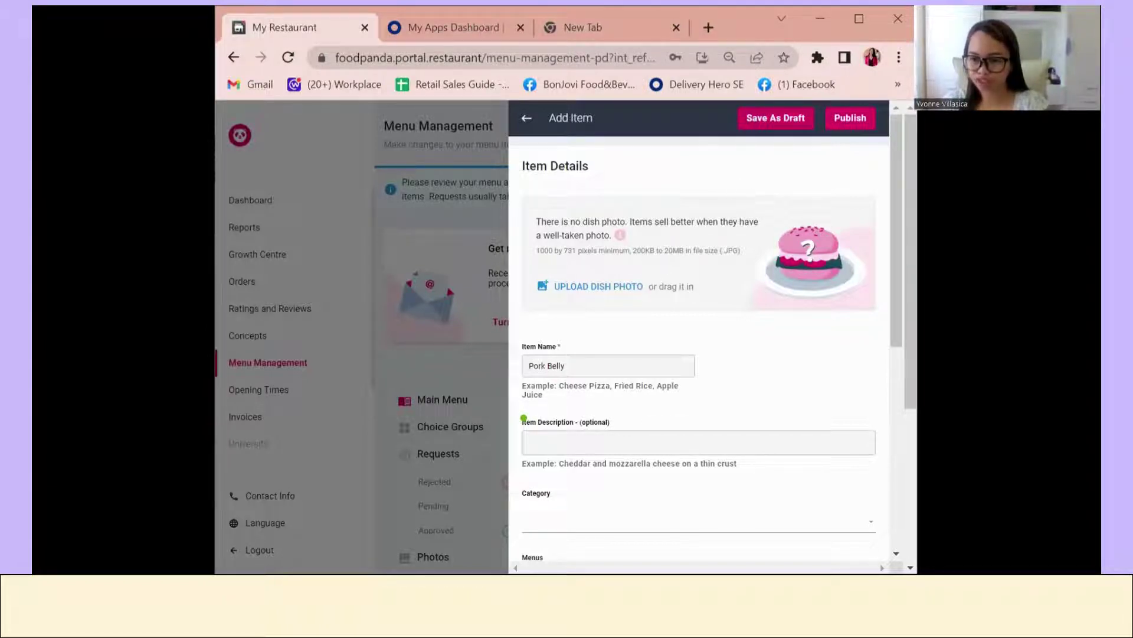
- Try to publish the Pork Belly item and select a category for it
{"action": "left_click", "coordinate": [858, 122]}
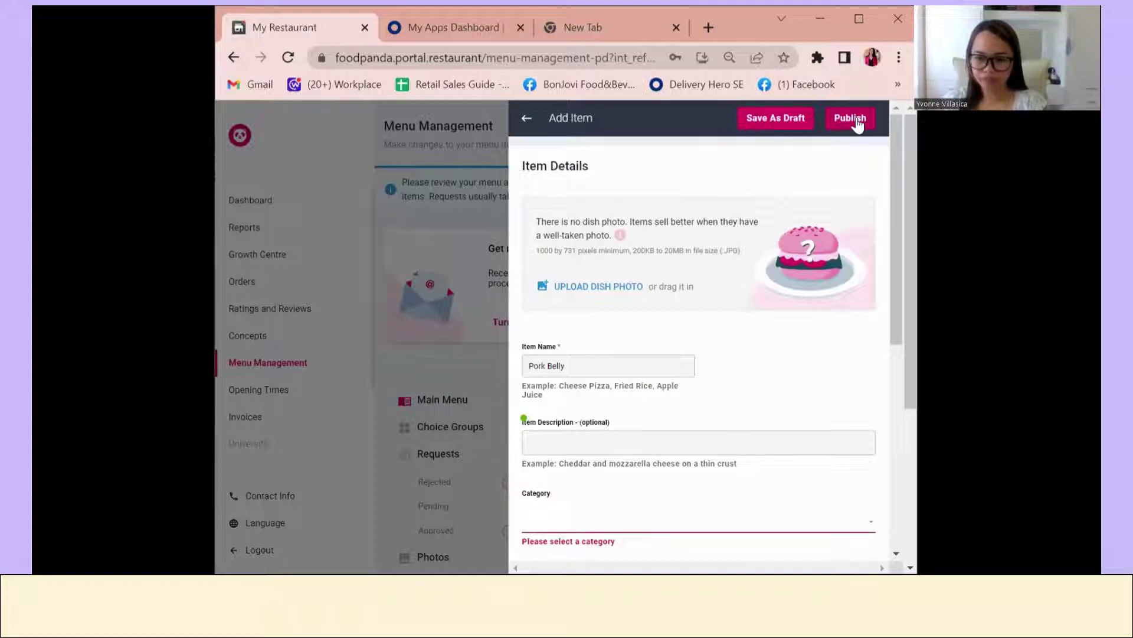
{"action": "scroll", "coordinate": [855, 162], "scroll_direction": "down", "scroll_amount": 4}
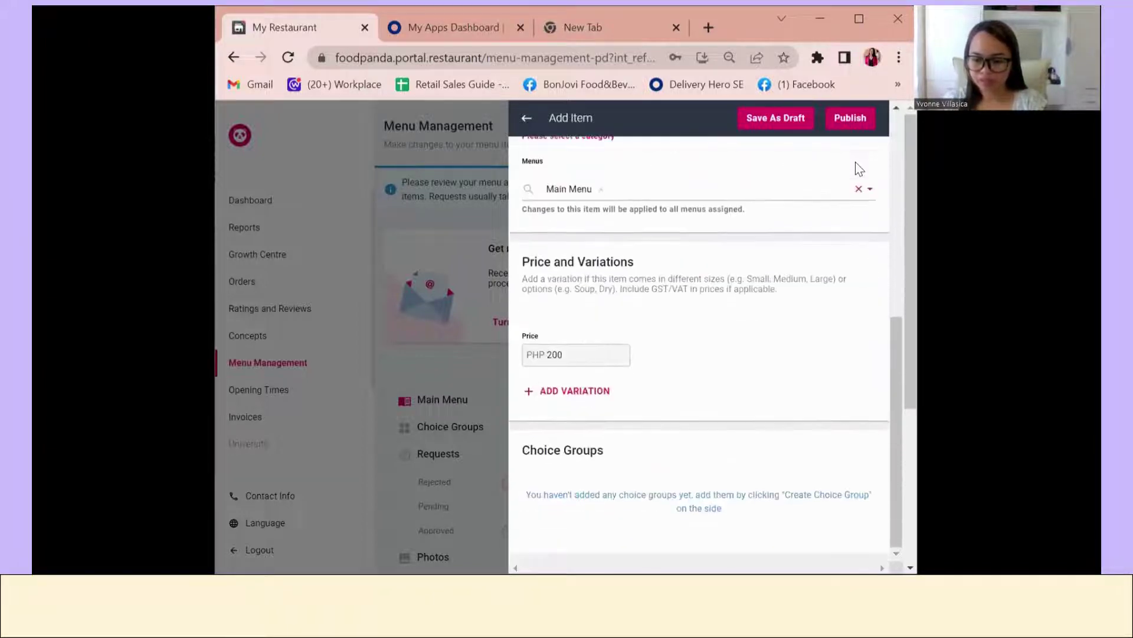
{"action": "left_click", "coordinate": [592, 297]}
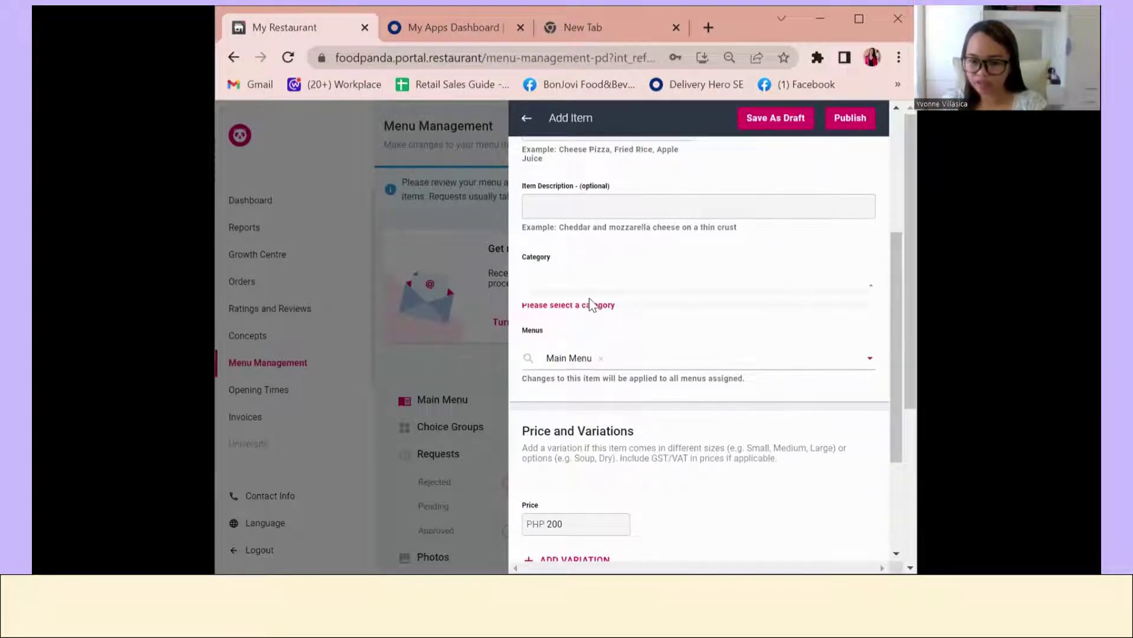
{"action": "left_click", "coordinate": [593, 304]}
{"action": "left_click", "coordinate": [538, 334]}
{"action": "left_click", "coordinate": [570, 293]}
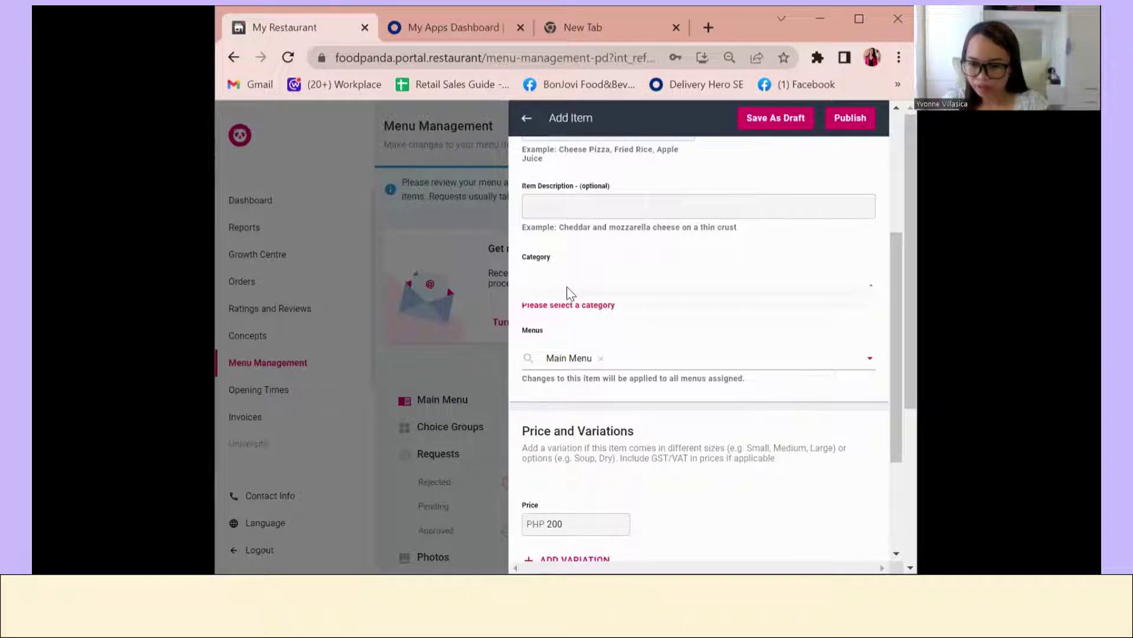
{"action": "left_click", "coordinate": [572, 303]}
{"action": "key", "text": "Escape"}
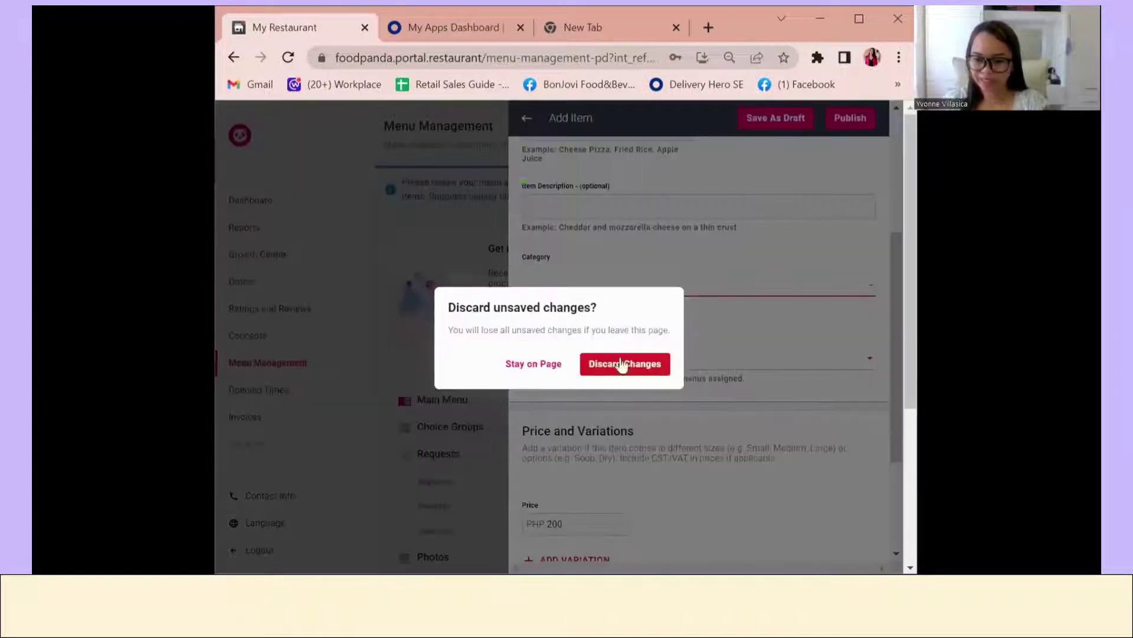
{"action": "left_click", "coordinate": [527, 369]}
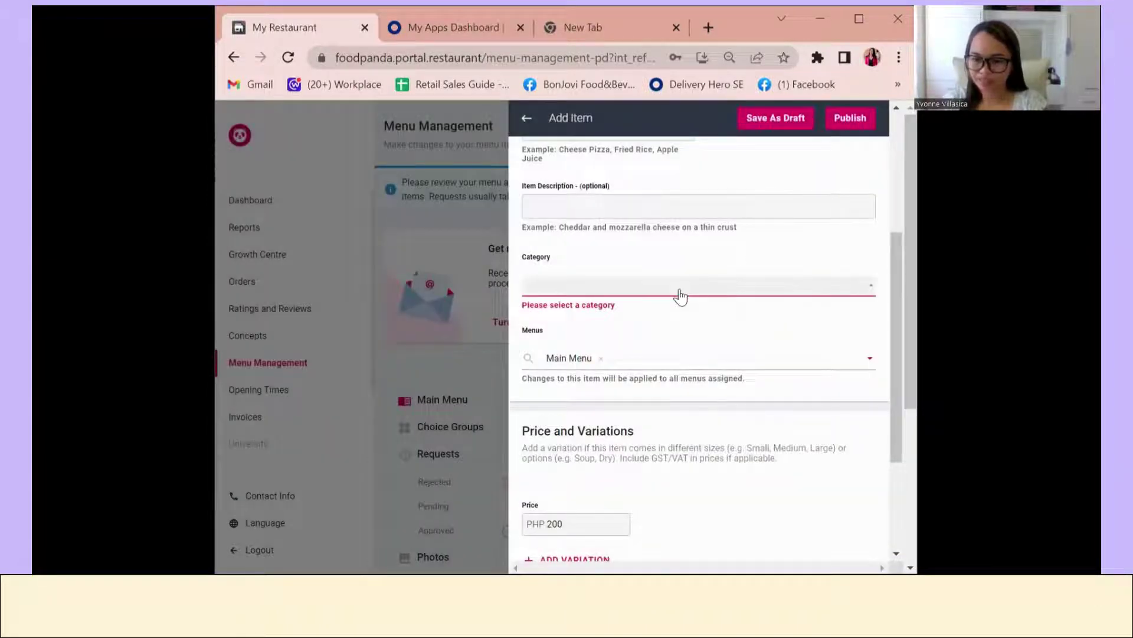
{"action": "left_click", "coordinate": [409, 409]}
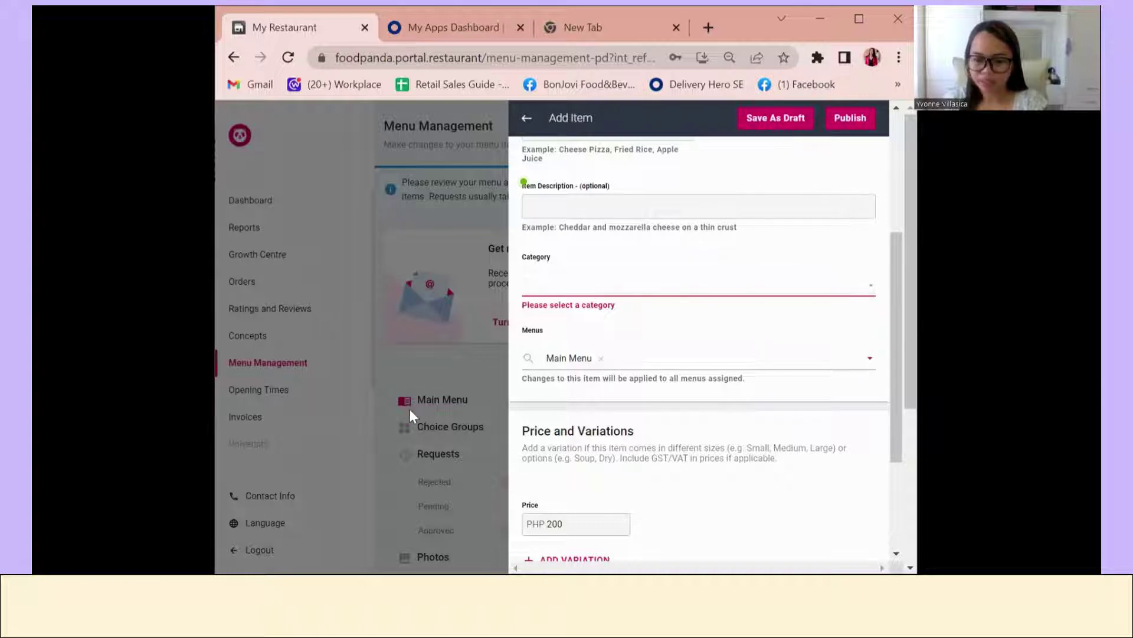
{"action": "left_click", "coordinate": [534, 364]}
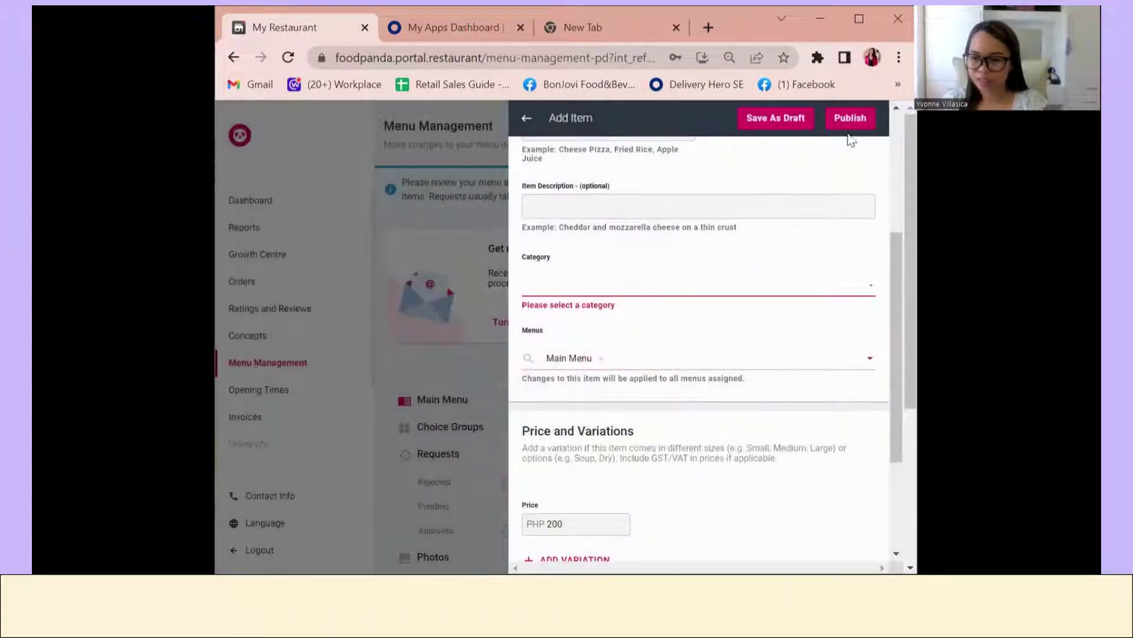
- Discard the unsaved Pork Belly item and dismiss the email notifications banner
{"action": "left_click", "coordinate": [860, 21]}
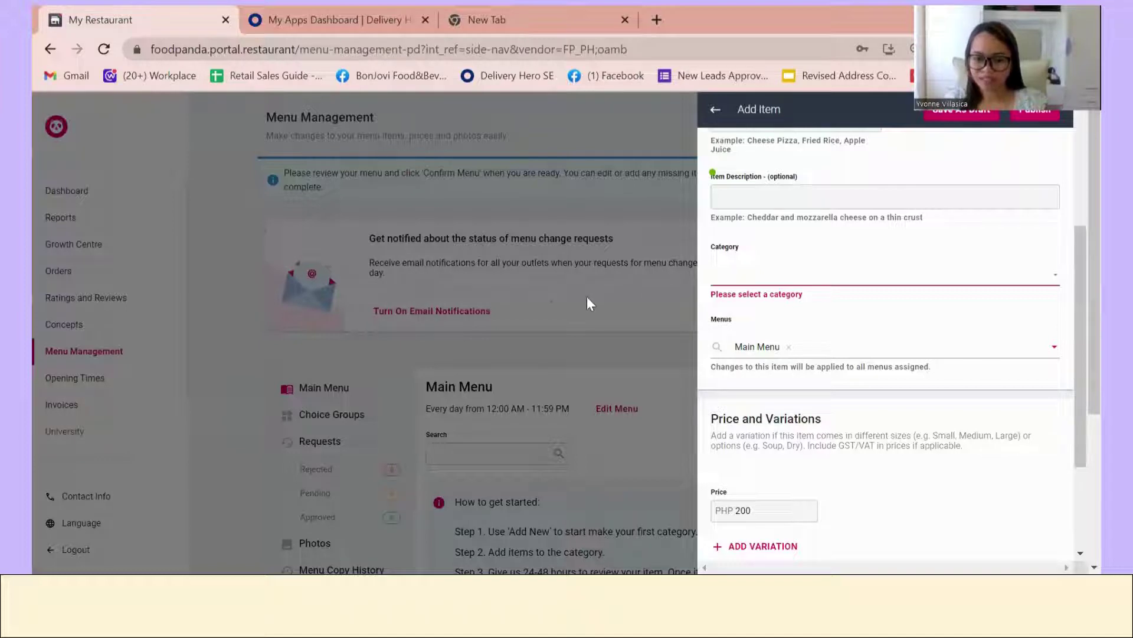
{"action": "left_click", "coordinate": [616, 364]}
{"action": "left_click", "coordinate": [618, 364]}
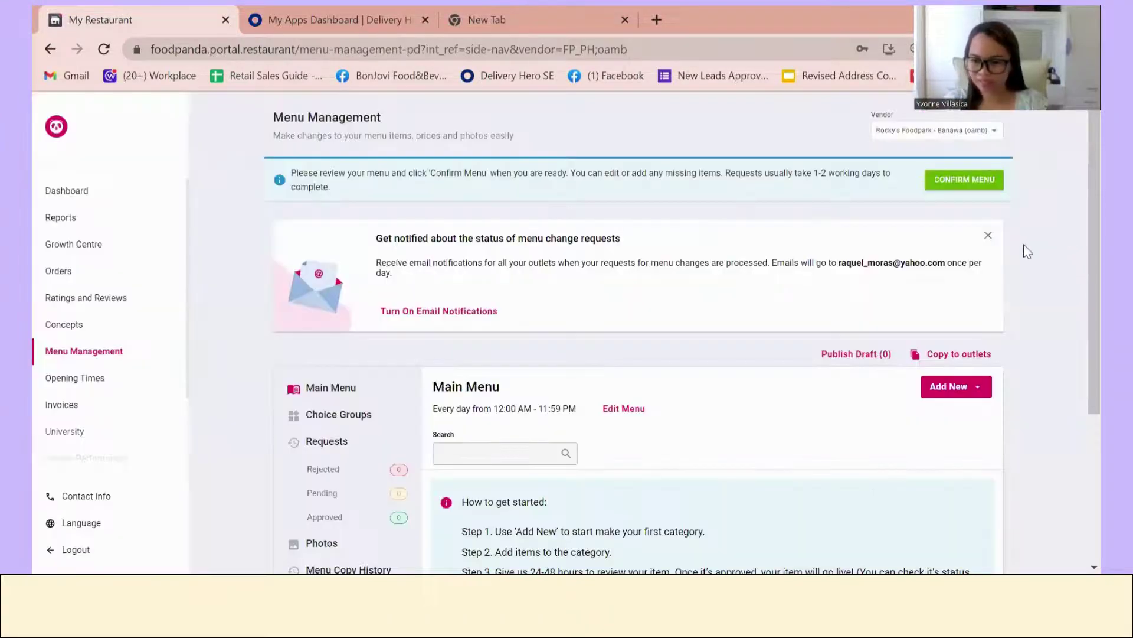
{"action": "left_click", "coordinate": [988, 235]}
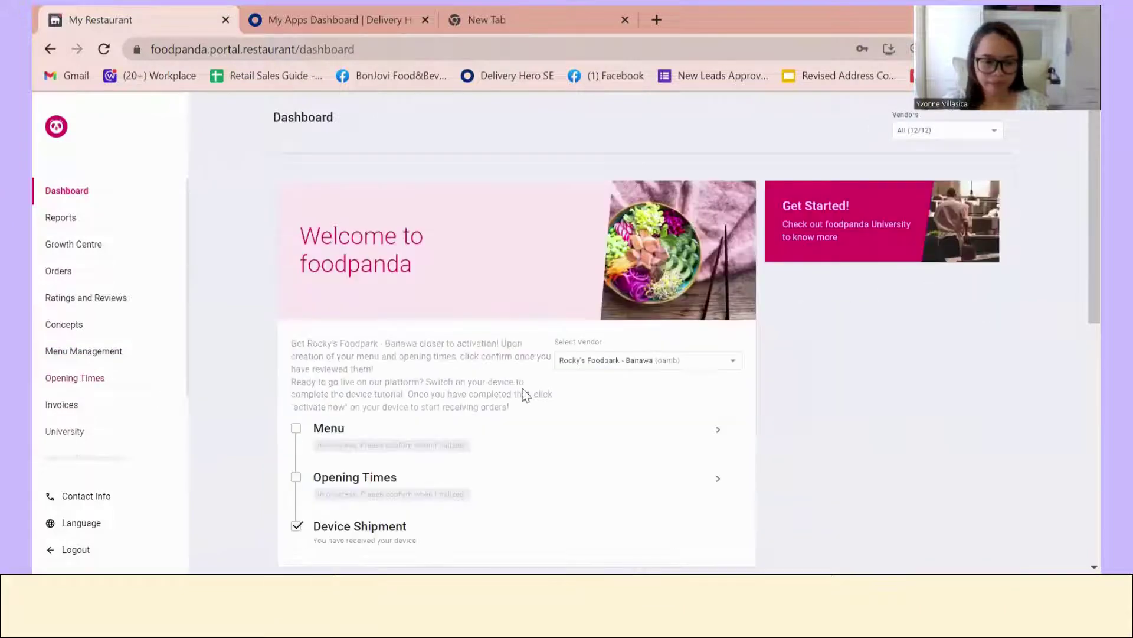
- Add a Main Dish category of type Big Mains in Menu Management and save it
{"action": "left_click", "coordinate": [89, 353]}
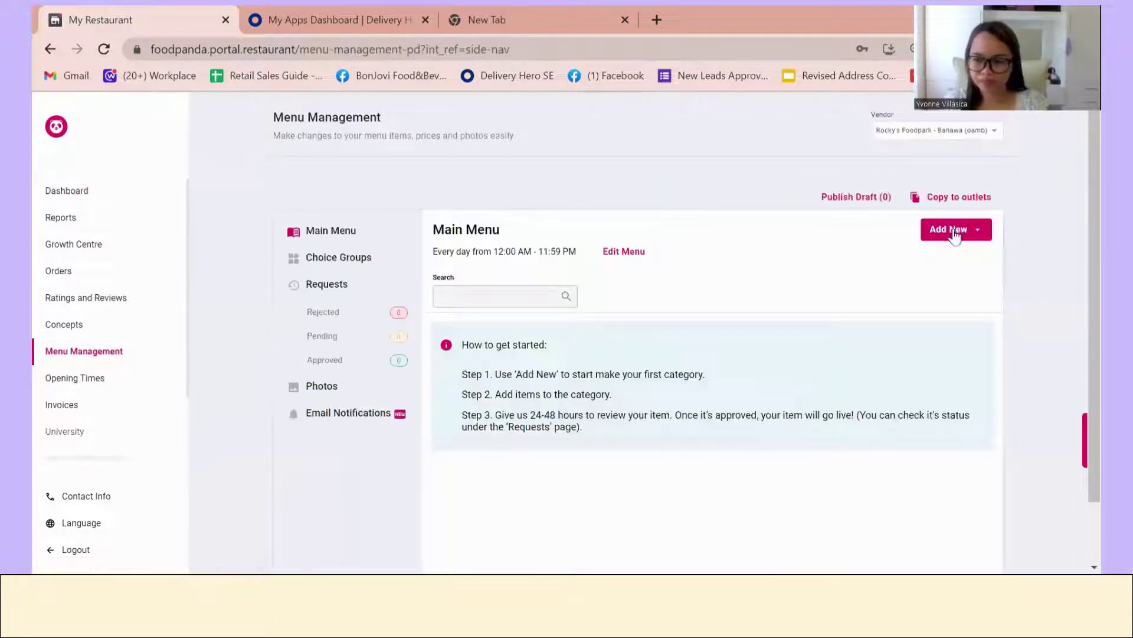
{"action": "scroll", "coordinate": [929, 337], "scroll_direction": "down", "scroll_amount": 3}
{"action": "left_click", "coordinate": [957, 193]}
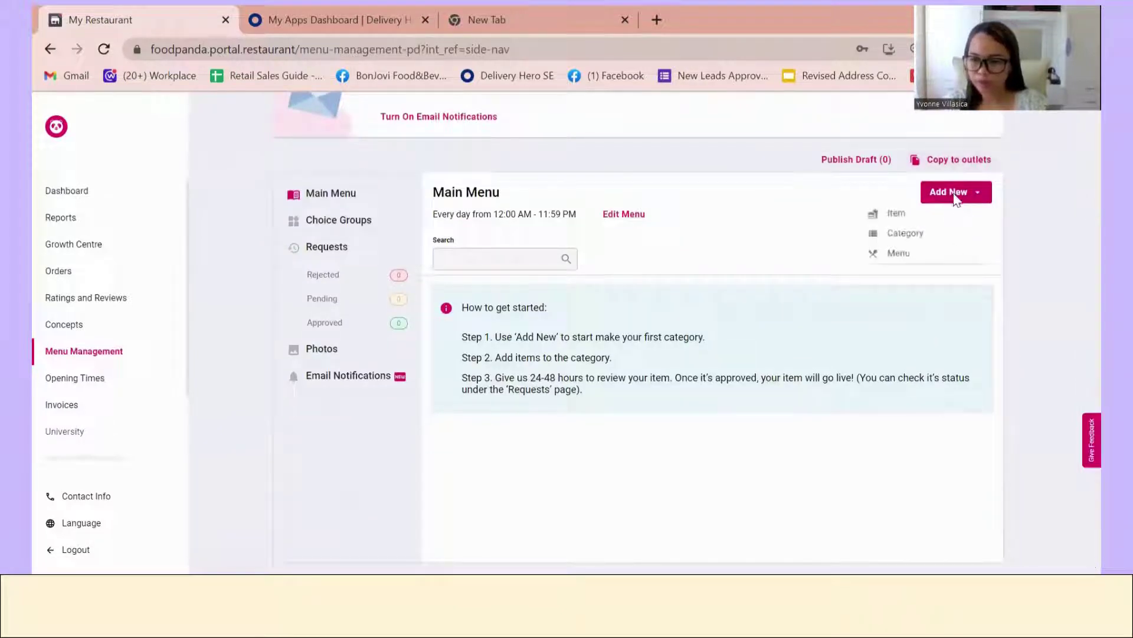
{"action": "left_click", "coordinate": [954, 232]}
{"action": "left_click", "coordinate": [800, 260]}
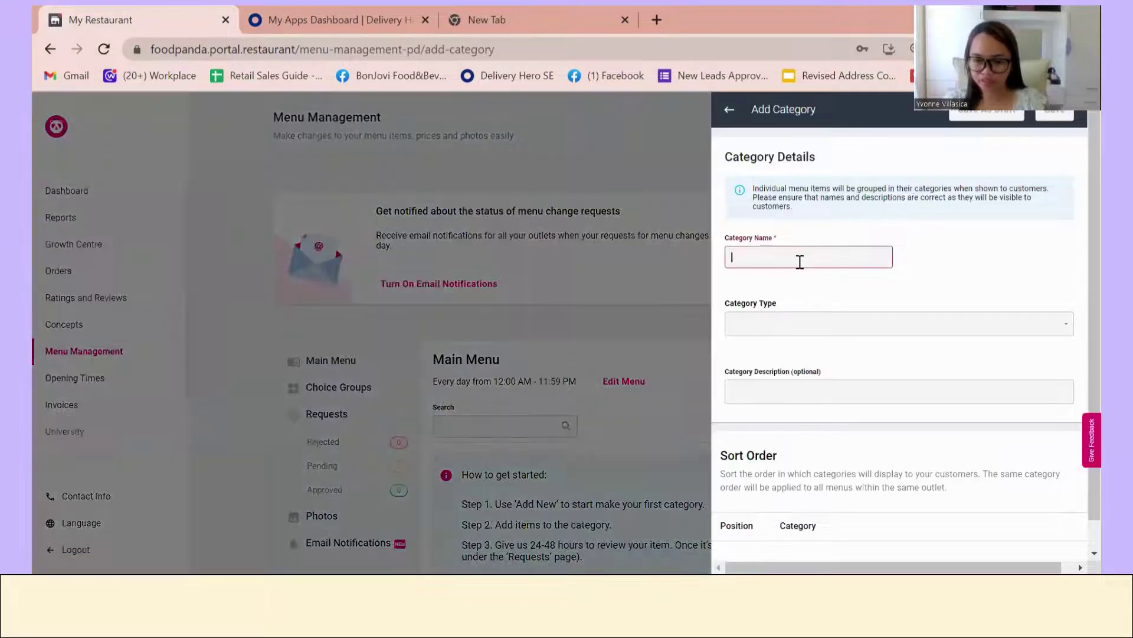
{"action": "type", "text": "Main"}
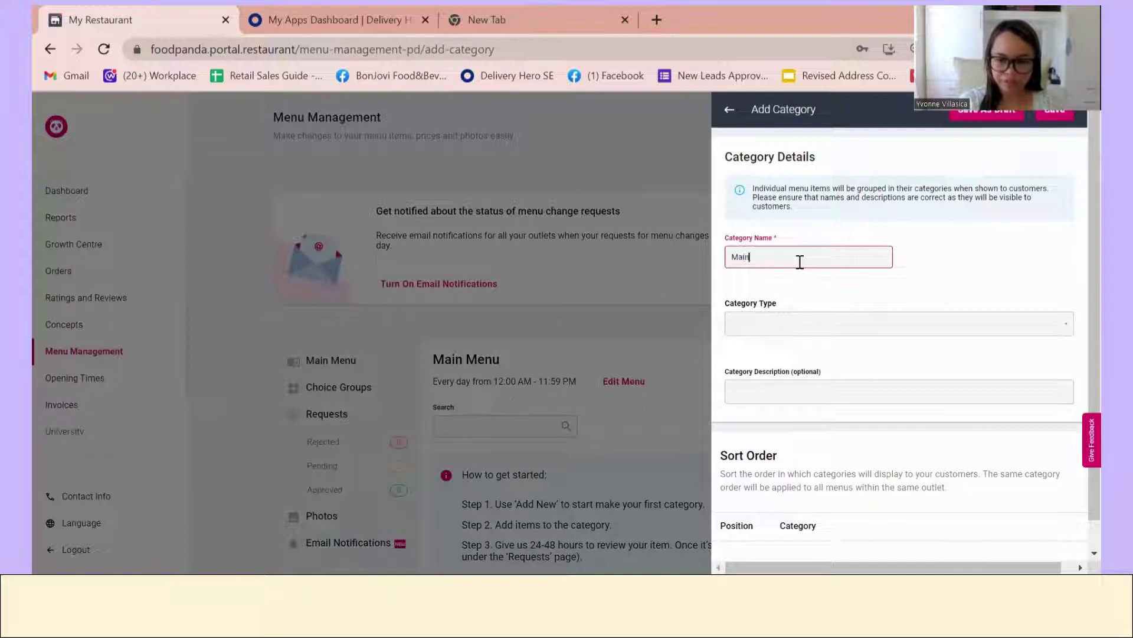
{"action": "type", "text": " Dish"}
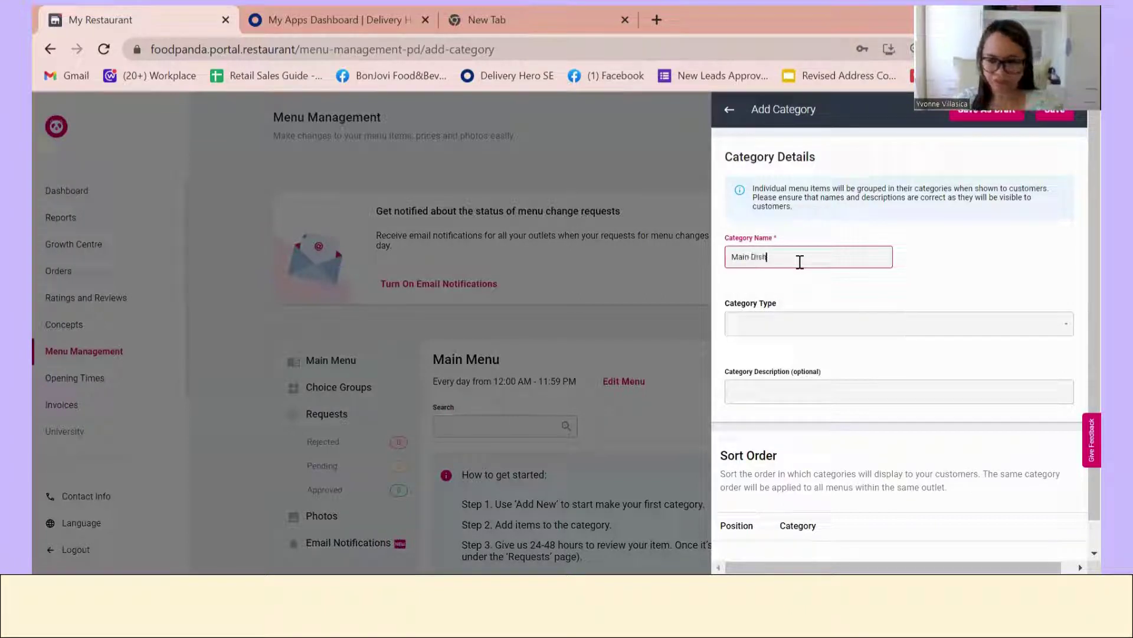
{"action": "left_click", "coordinate": [829, 330]}
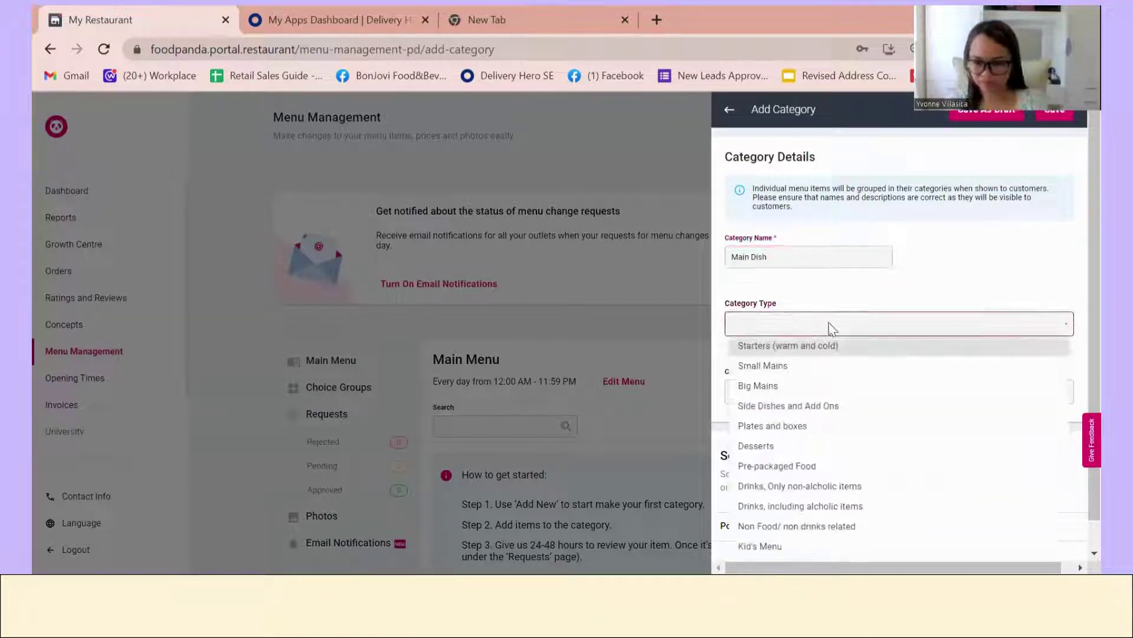
{"action": "left_click", "coordinate": [822, 387]}
{"action": "left_click", "coordinate": [1059, 113]}
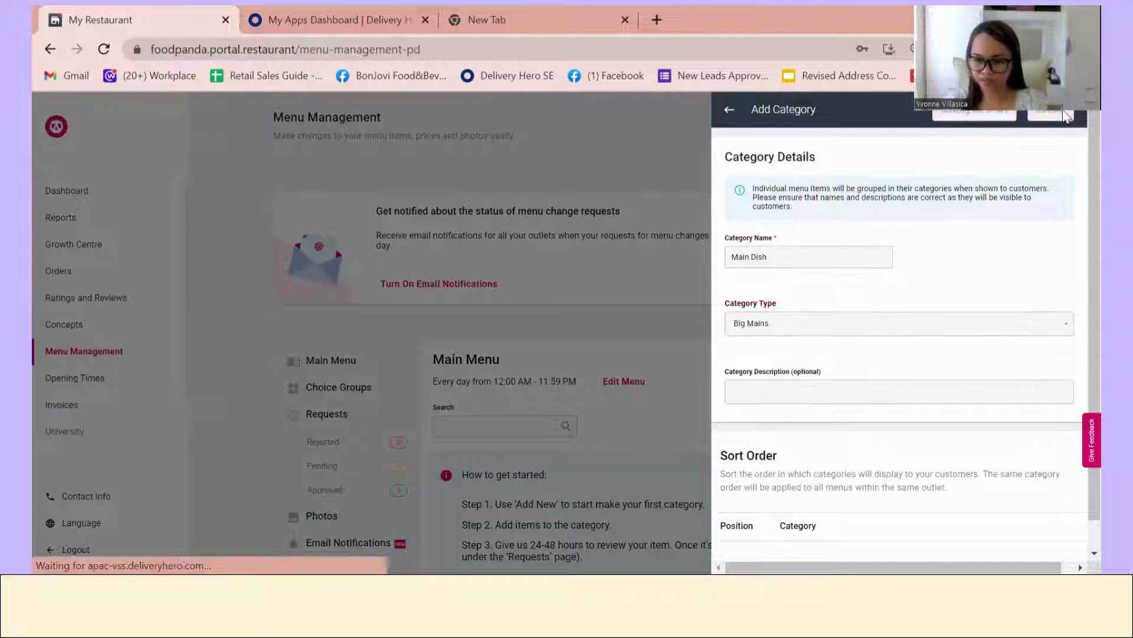
- Add a second category named Drinks with the type "Drinks, Only non-alcholic items" and save it
{"action": "left_click", "coordinate": [961, 188]}
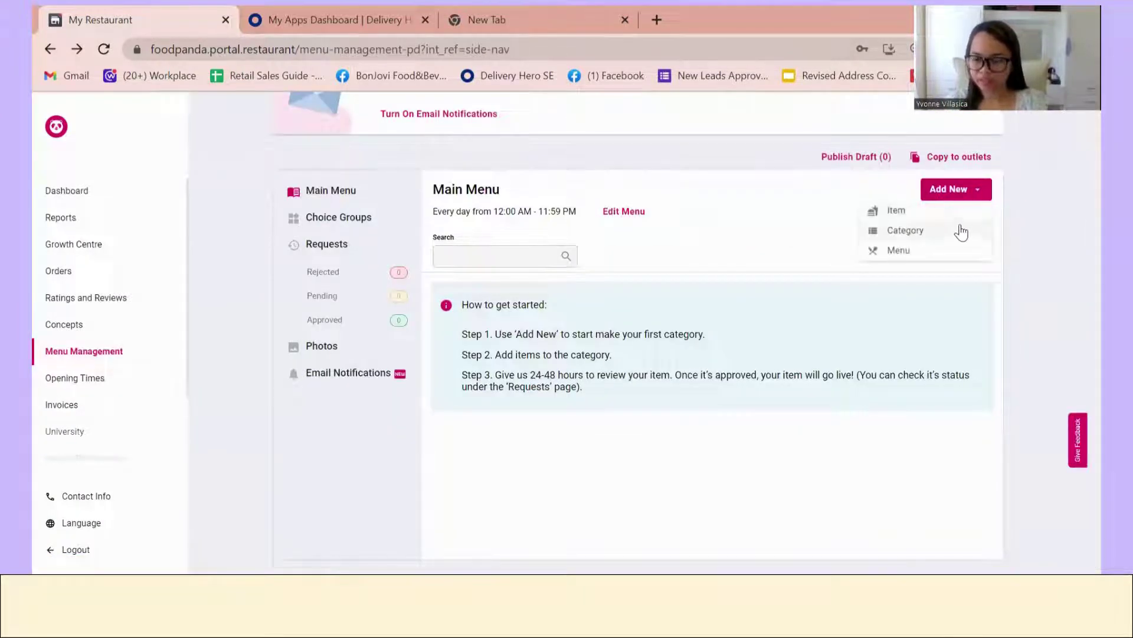
{"action": "left_click", "coordinate": [959, 229]}
{"action": "left_click", "coordinate": [783, 261]}
{"action": "type", "text": "Drinks"}
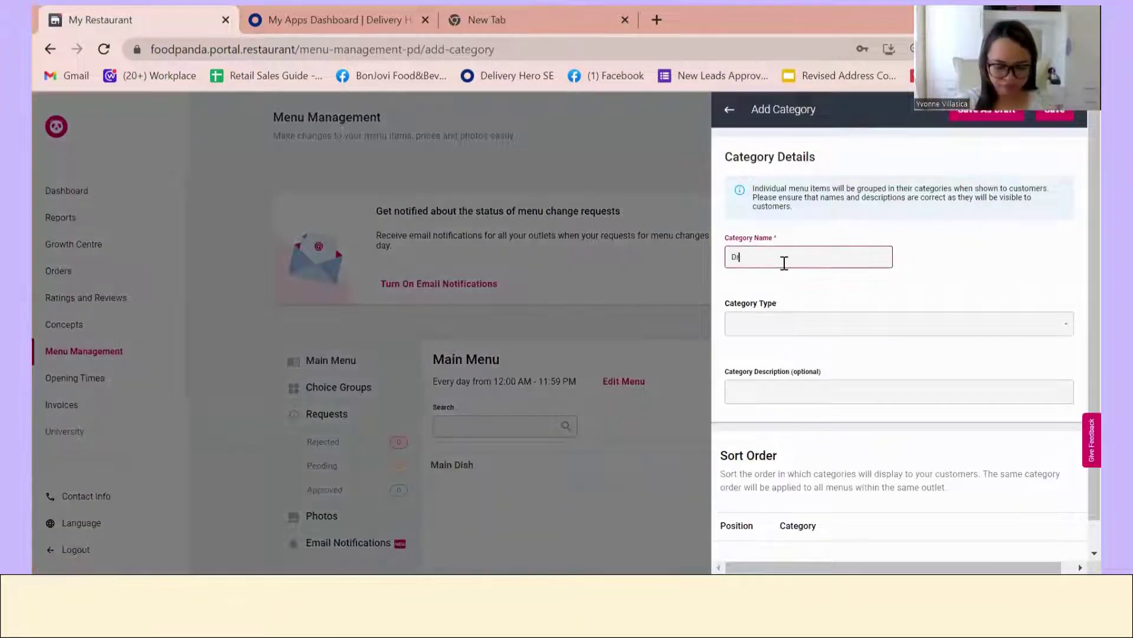
{"action": "key", "text": "BackSpace"}
{"action": "key", "text": "BackSpace"}
{"action": "key", "text": "BackSpace"}
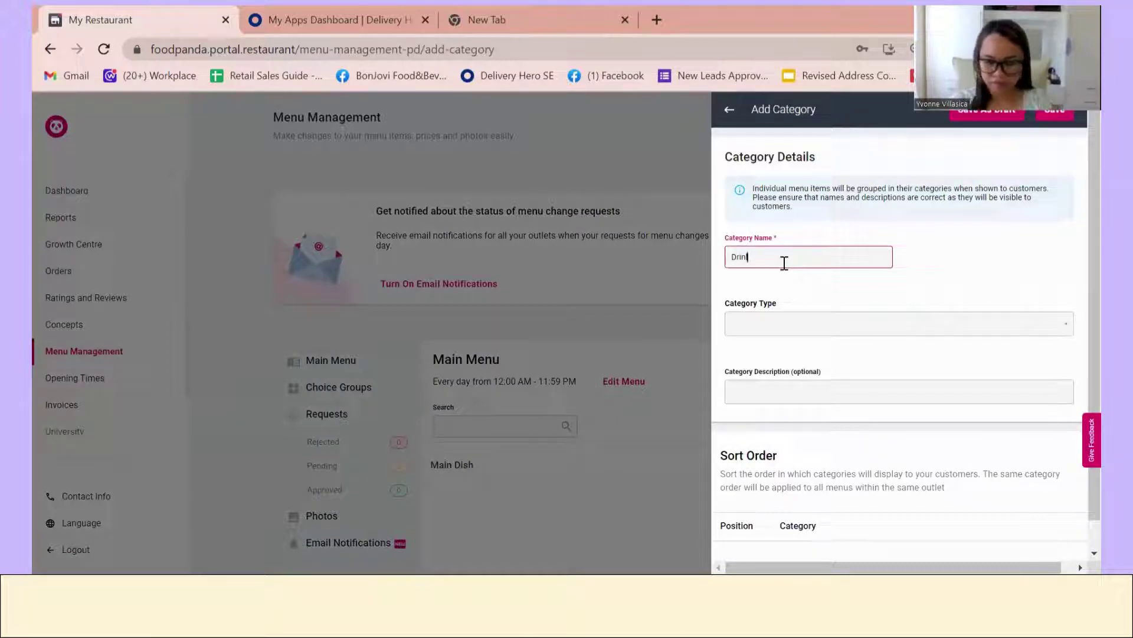
{"action": "type", "text": "nks"}
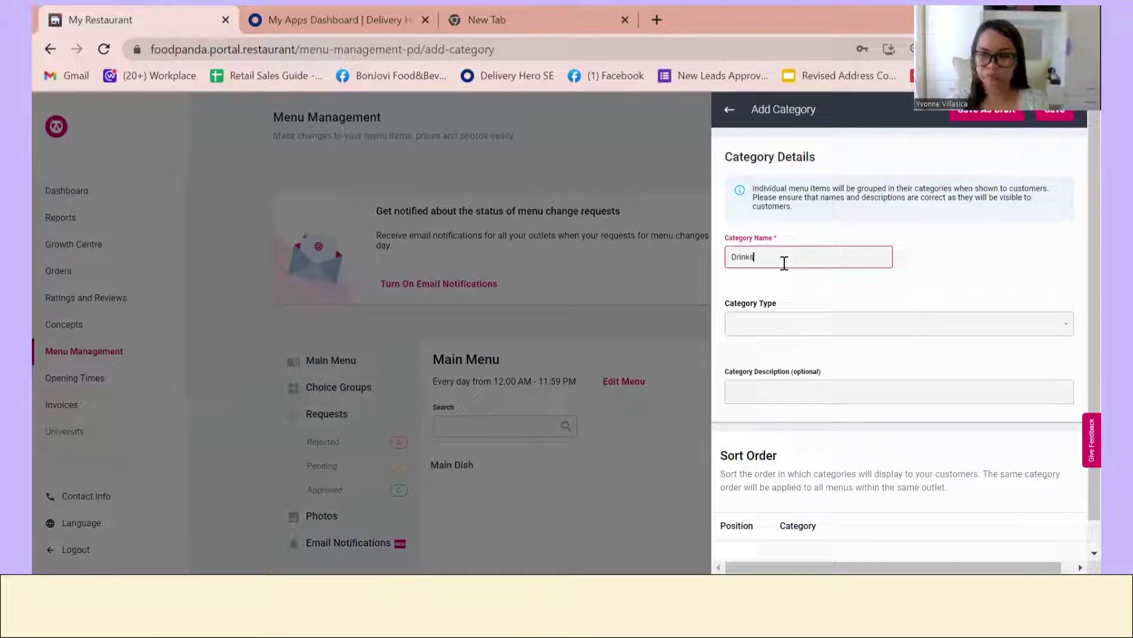
{"action": "left_click", "coordinate": [797, 317]}
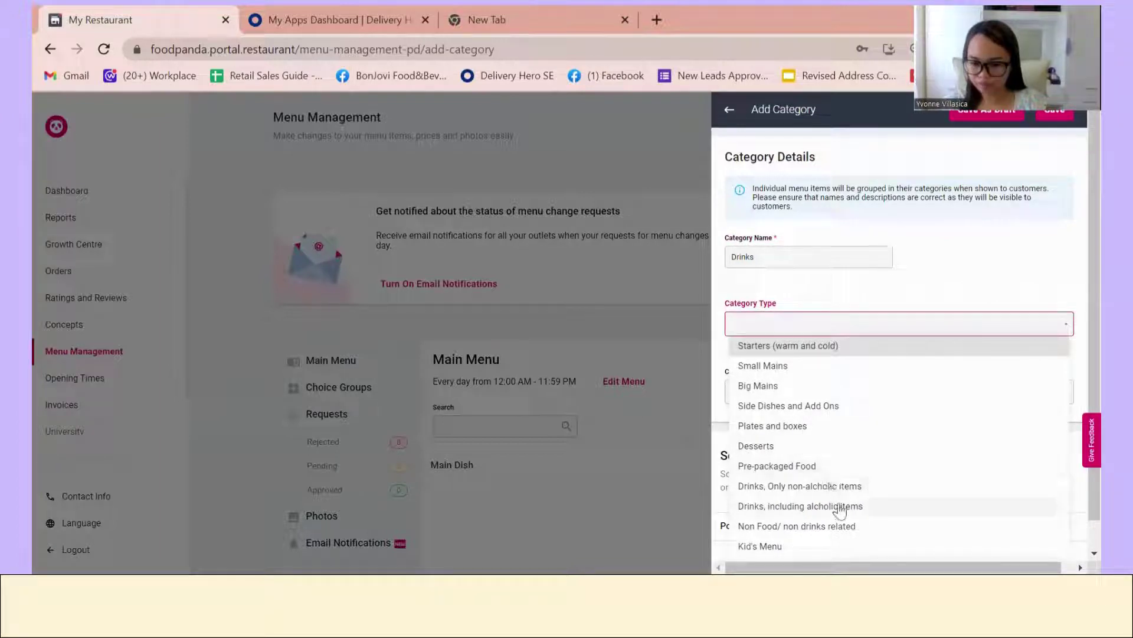
{"action": "left_click", "coordinate": [838, 487]}
{"action": "left_click", "coordinate": [1057, 109]}
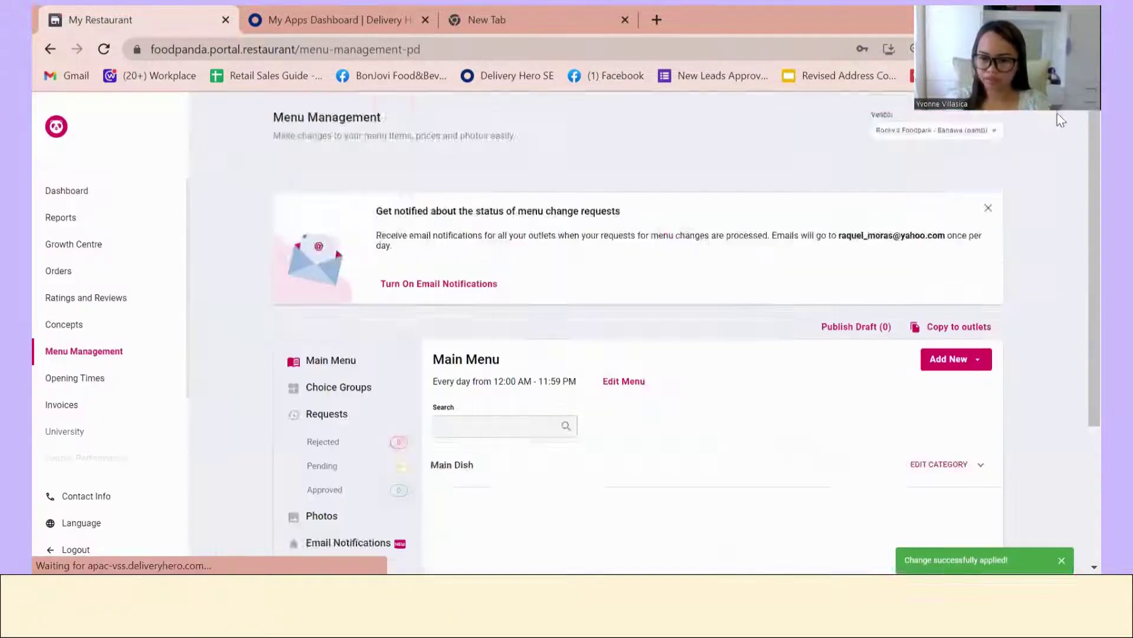
{"action": "scroll", "coordinate": [967, 257], "scroll_direction": "down", "scroll_amount": 3}
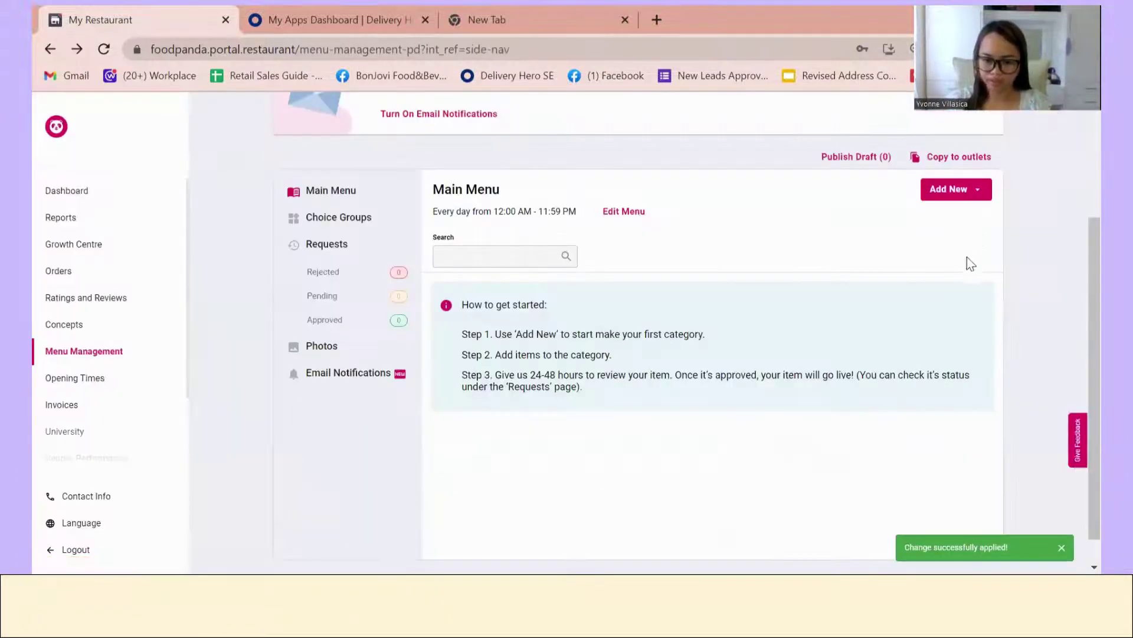
{"action": "left_click", "coordinate": [966, 194]}
{"action": "left_click", "coordinate": [970, 211]}
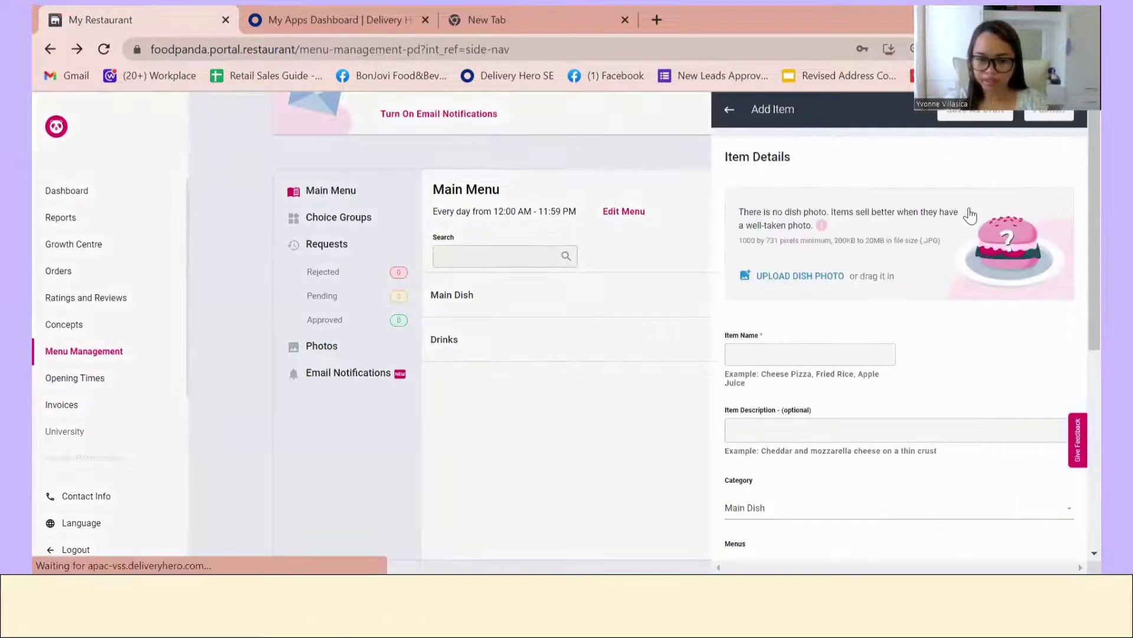
{"action": "left_click", "coordinate": [571, 450]}
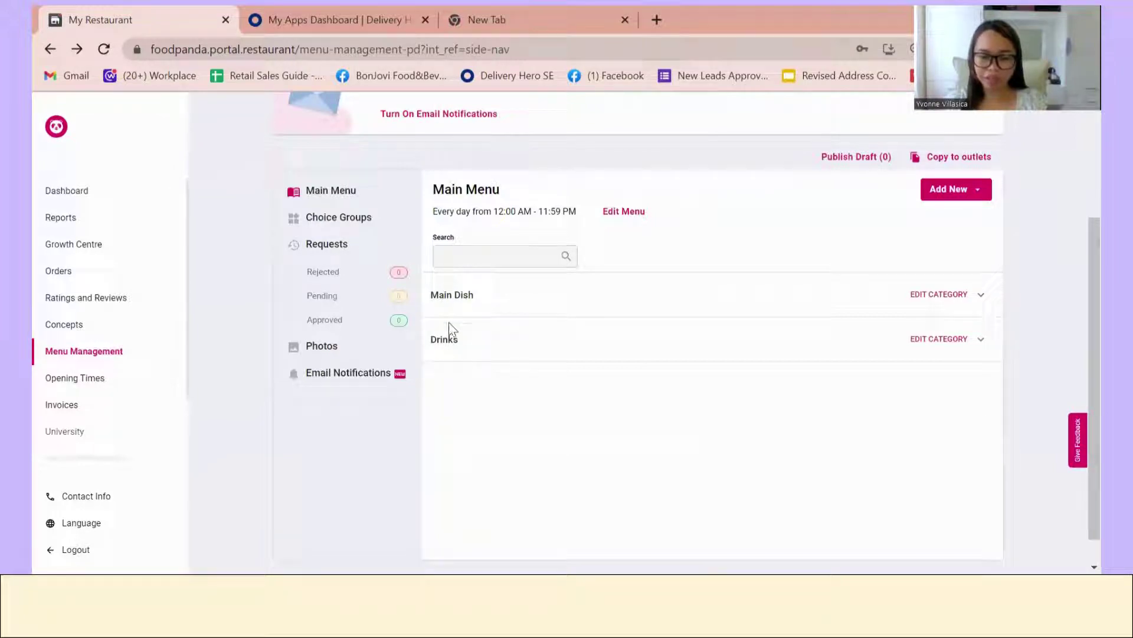
- Create a new item named Pork Belly in the Main Dish category and set its price to PHP 200
{"action": "left_click", "coordinate": [952, 189]}
{"action": "left_click", "coordinate": [947, 209]}
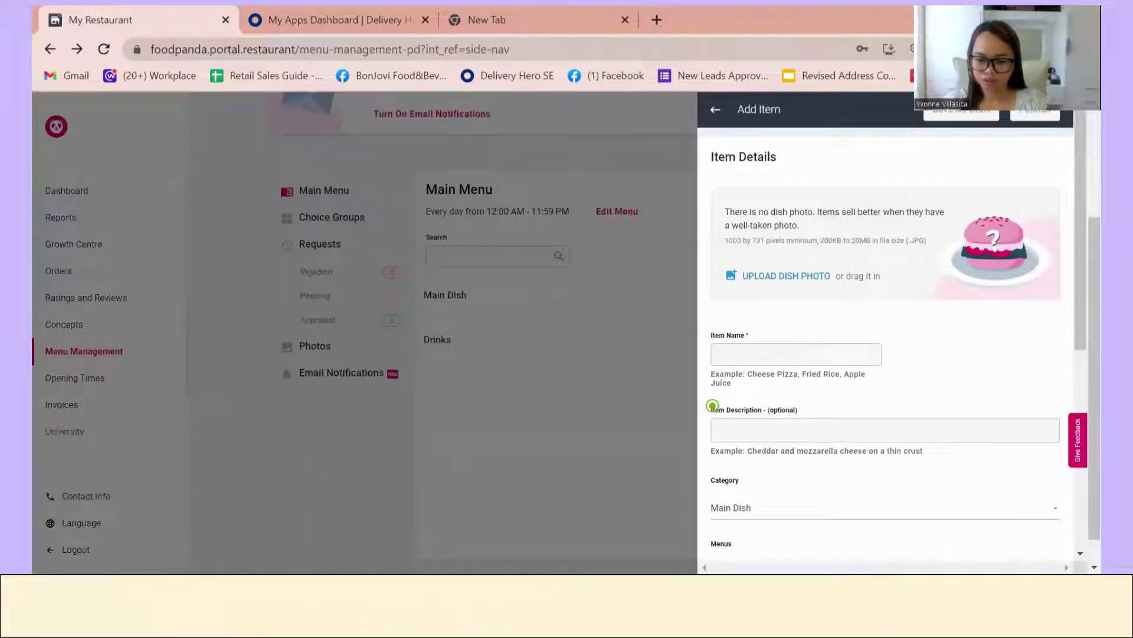
{"action": "left_click", "coordinate": [811, 356]}
{"action": "type", "text": "Pork Belly"}
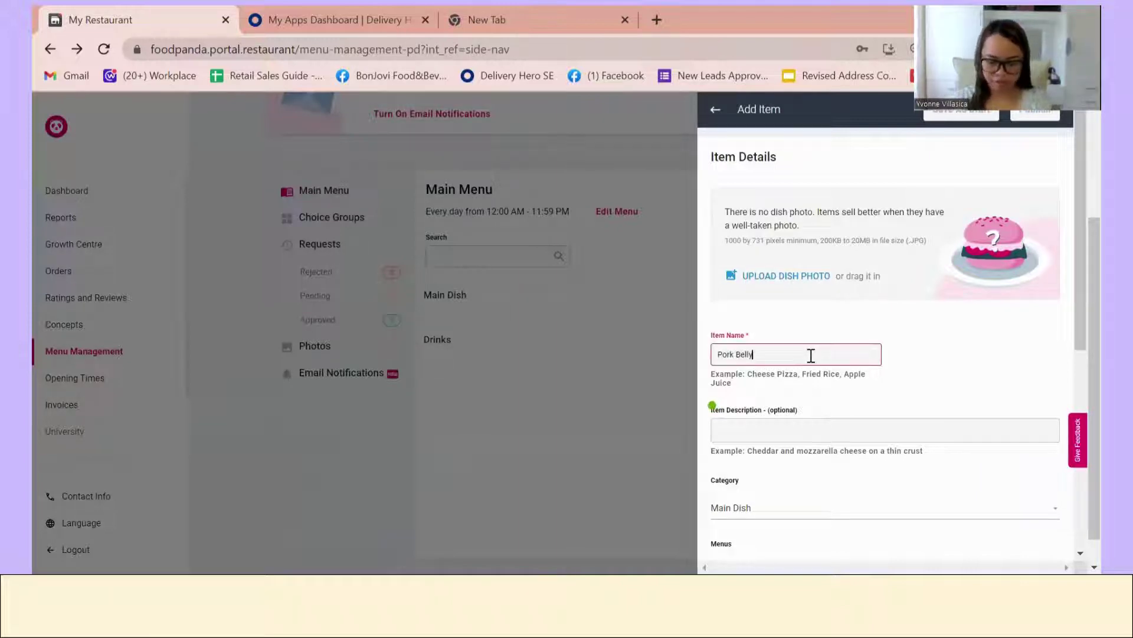
{"action": "scroll", "coordinate": [811, 355], "scroll_direction": "down", "scroll_amount": 5}
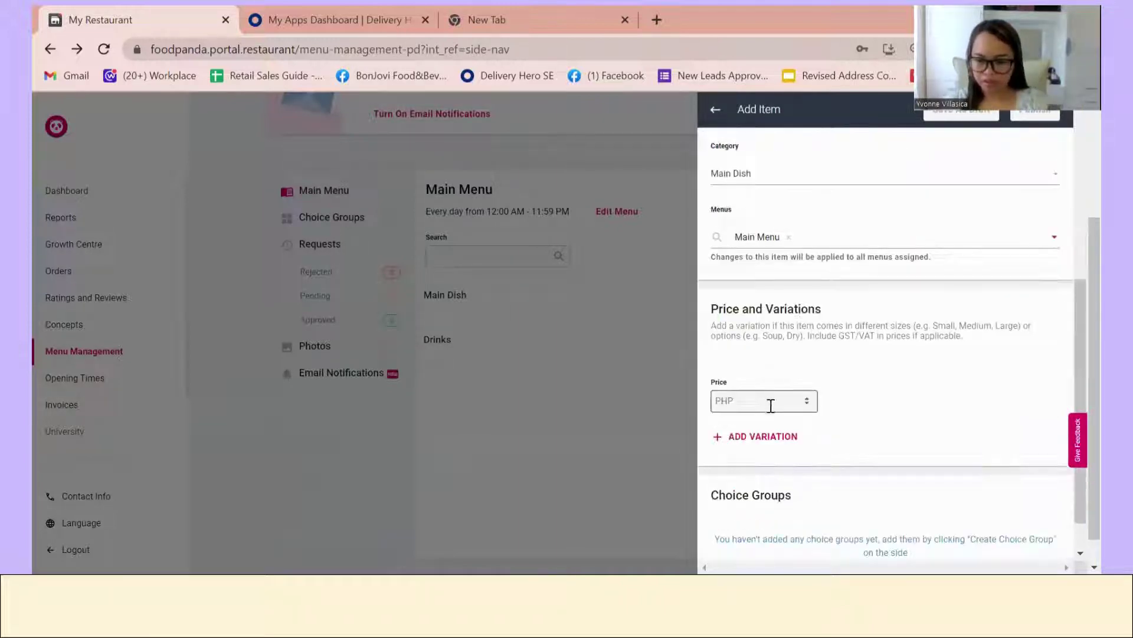
{"action": "left_click", "coordinate": [764, 401]}
{"action": "type", "text": "200"}
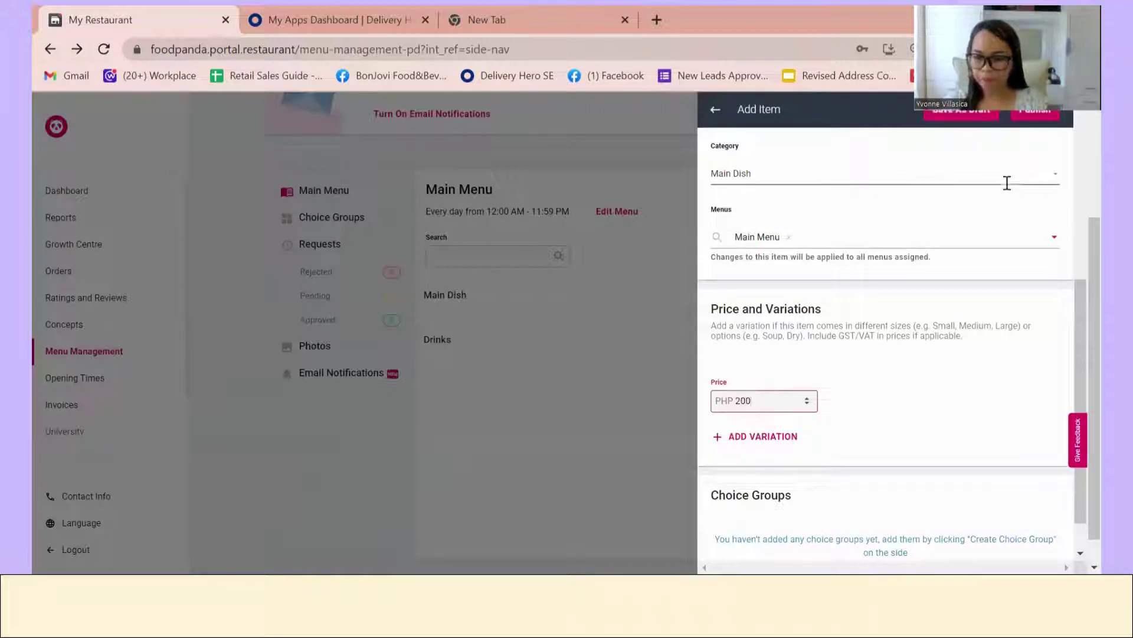
- Publish the Pork Belly item, uploading the Rocky's Food Park menu image from the Desktop as a new dine-in menu photo
{"action": "left_click", "coordinate": [1034, 116]}
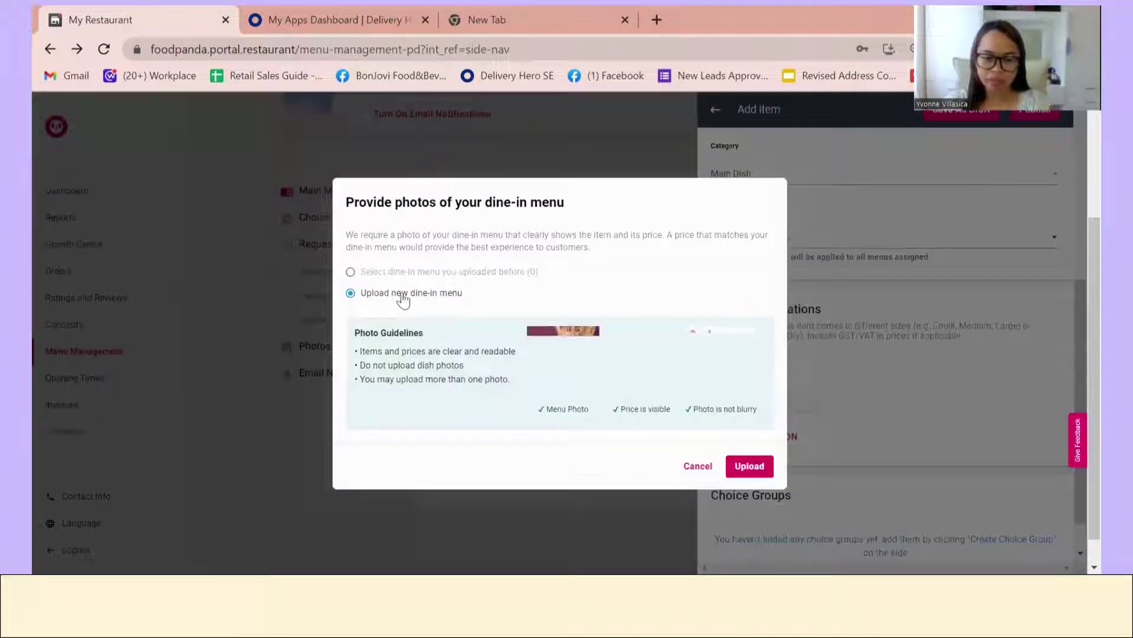
{"action": "left_click", "coordinate": [760, 473]}
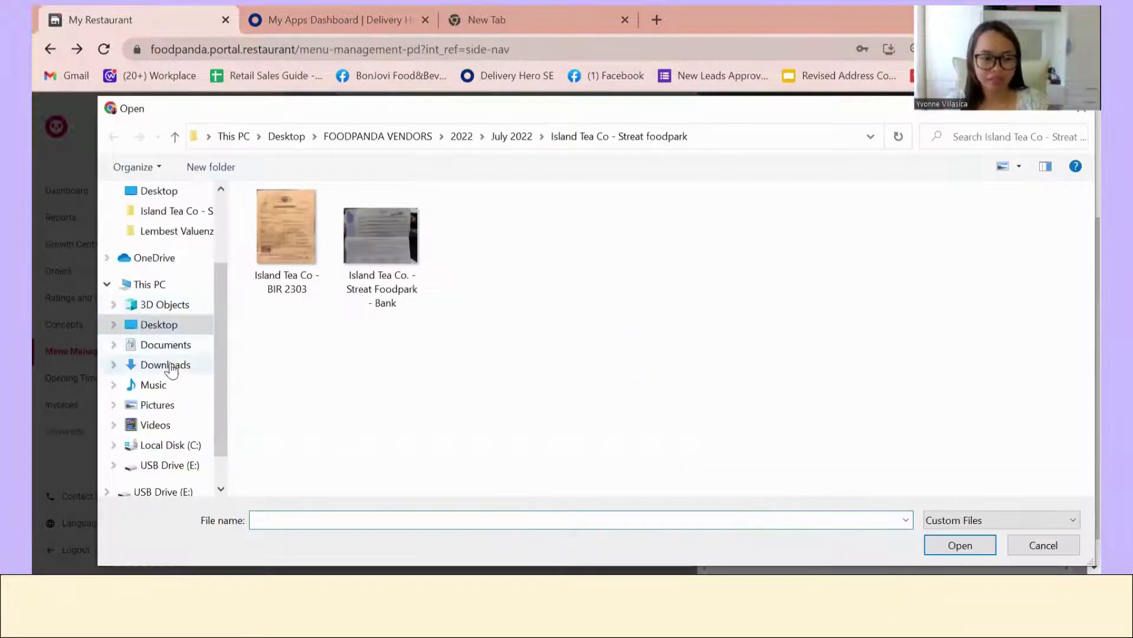
{"action": "left_click", "coordinate": [176, 329]}
{"action": "double_click", "coordinate": [475, 223]}
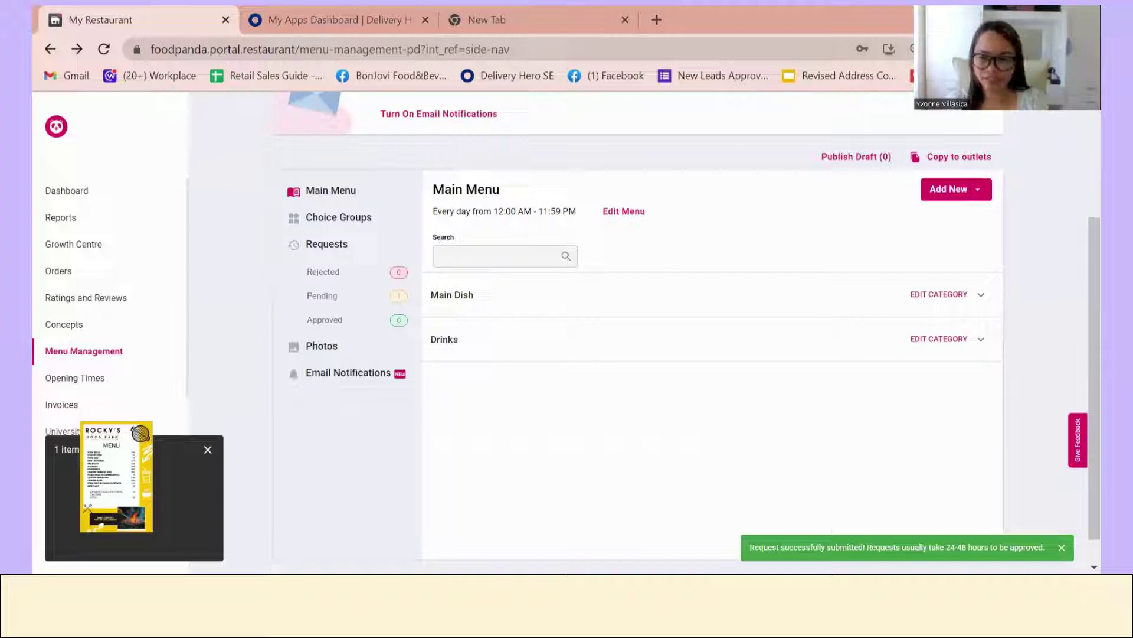
- Create a new item named Chicken BBQ in the Main Dish category and set its price to PHP 150
{"action": "key", "text": "super+Down"}
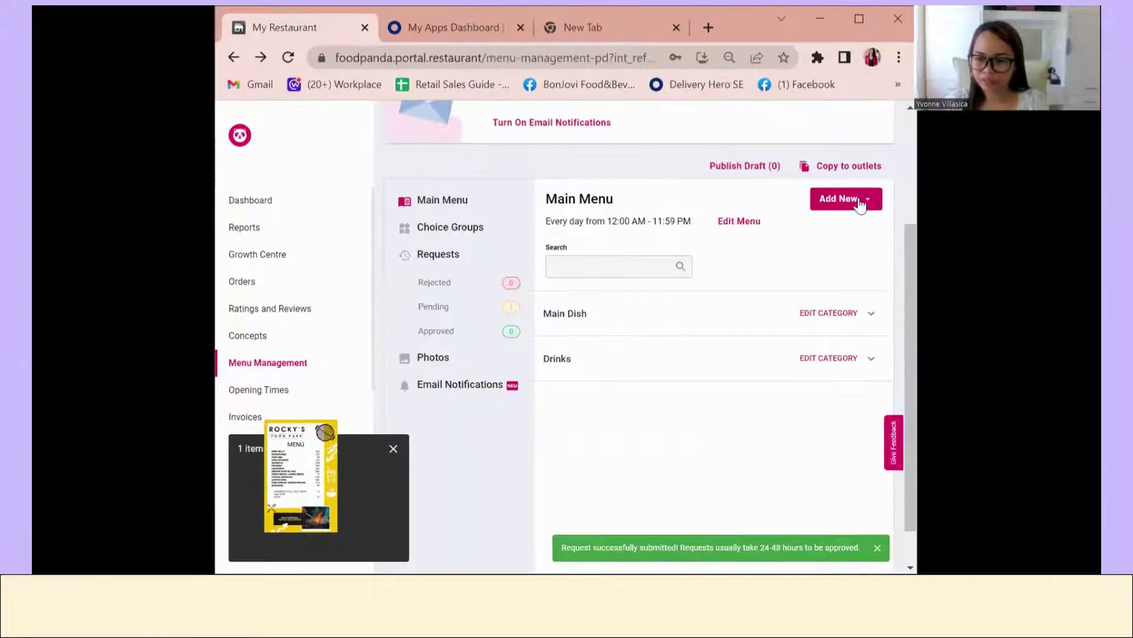
{"action": "left_click", "coordinate": [857, 198]}
{"action": "left_click", "coordinate": [832, 222]}
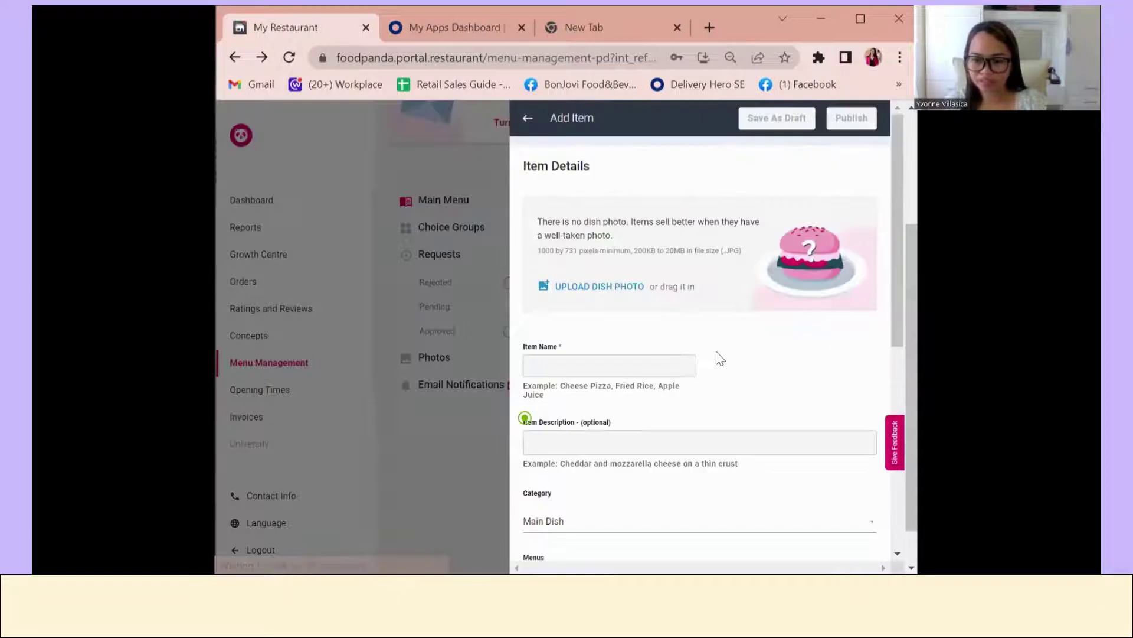
{"action": "type", "text": "Chicken BBQ"}
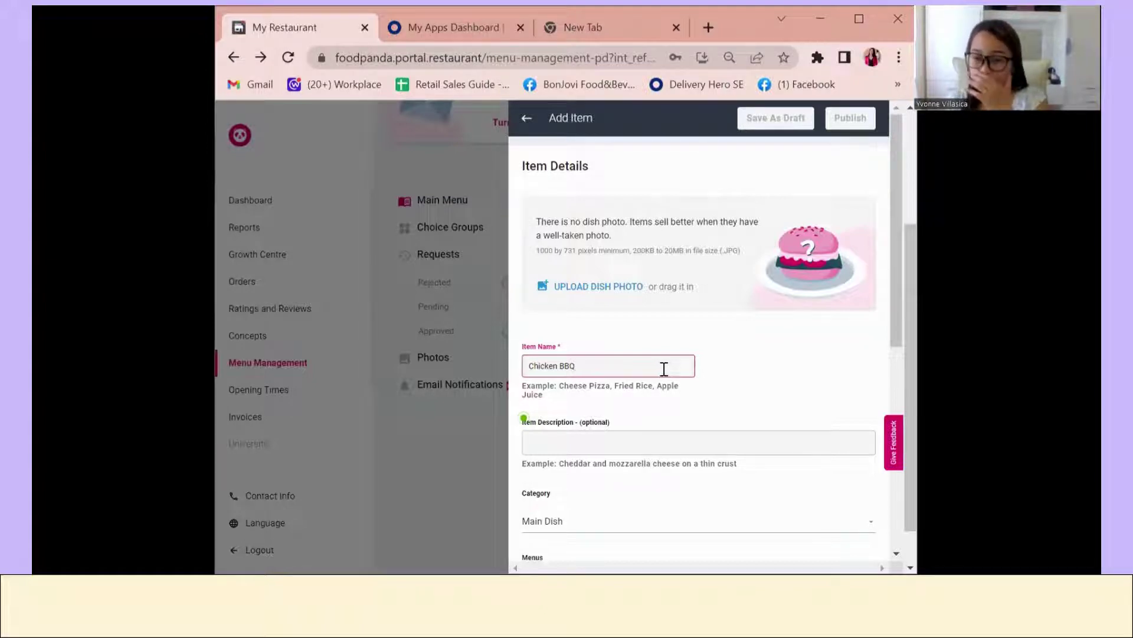
{"action": "scroll", "coordinate": [664, 373], "scroll_direction": "down", "scroll_amount": 3}
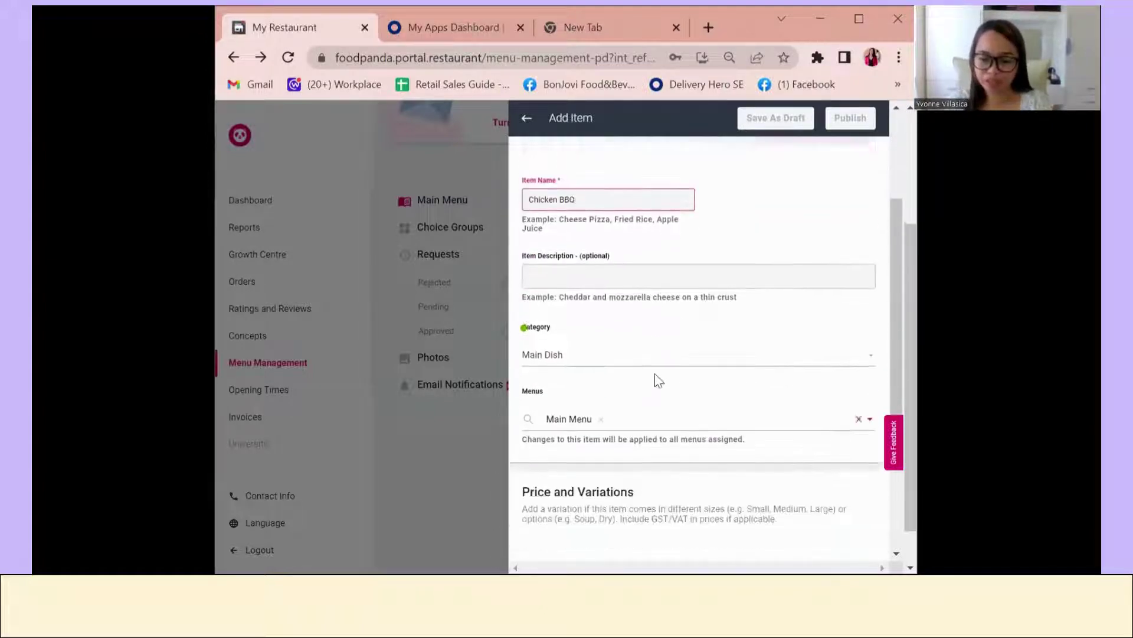
{"action": "scroll", "coordinate": [684, 370], "scroll_direction": "down", "scroll_amount": 4}
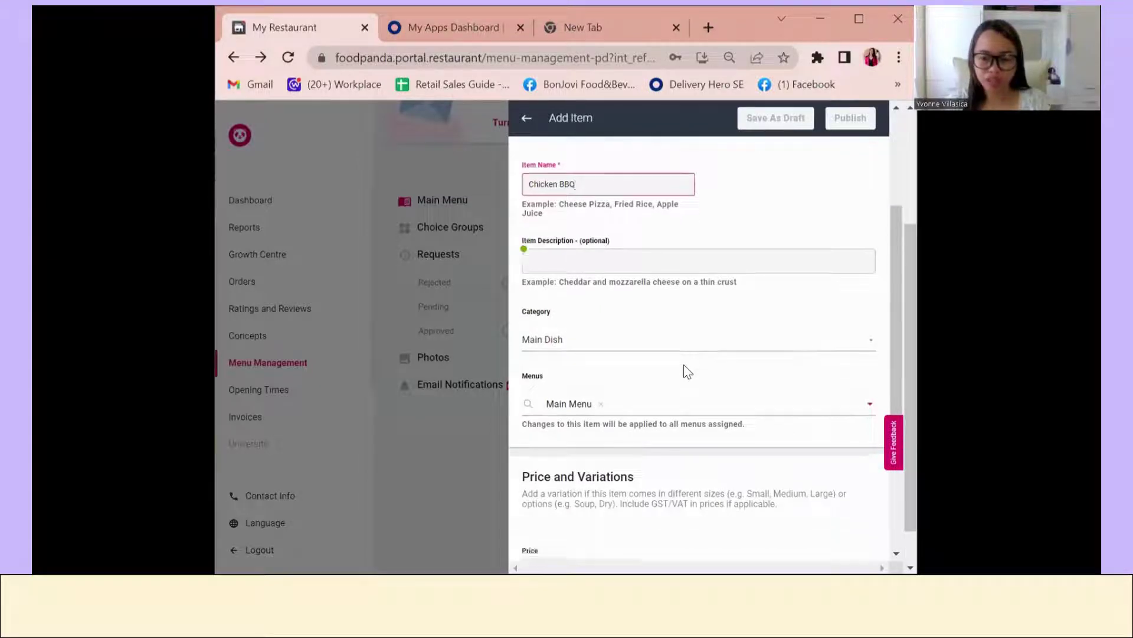
{"action": "left_click", "coordinate": [596, 358]}
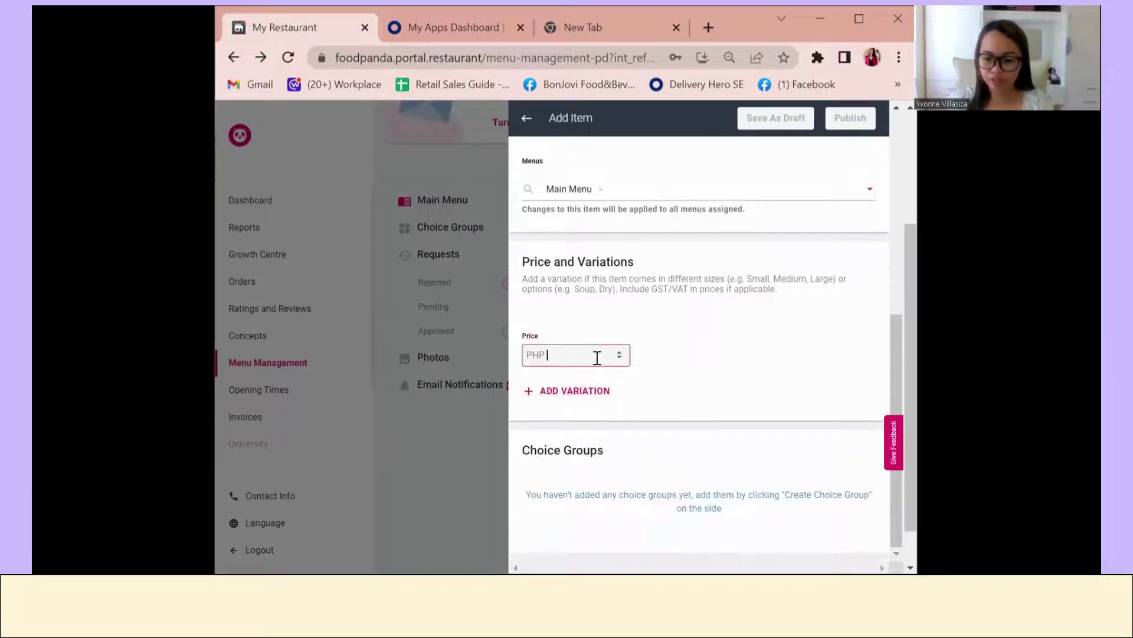
{"action": "type", "text": "150"}
{"action": "left_click_drag", "start_coordinate": [597, 359], "coordinate": [545, 357]}
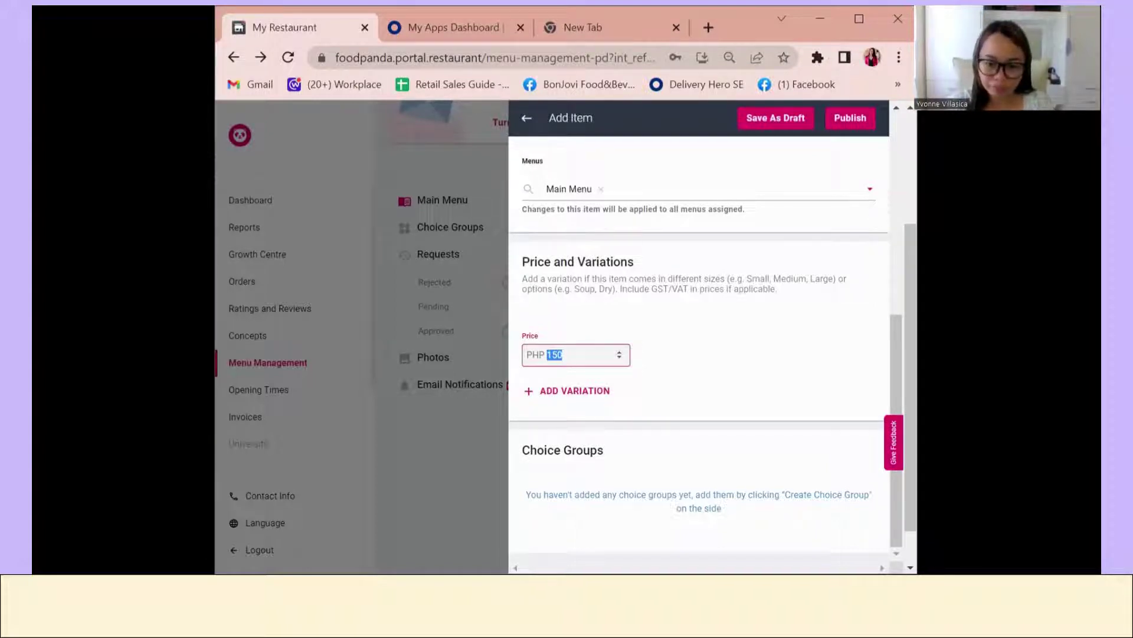
{"action": "scroll", "coordinate": [652, 260], "scroll_direction": "up", "scroll_amount": 2}
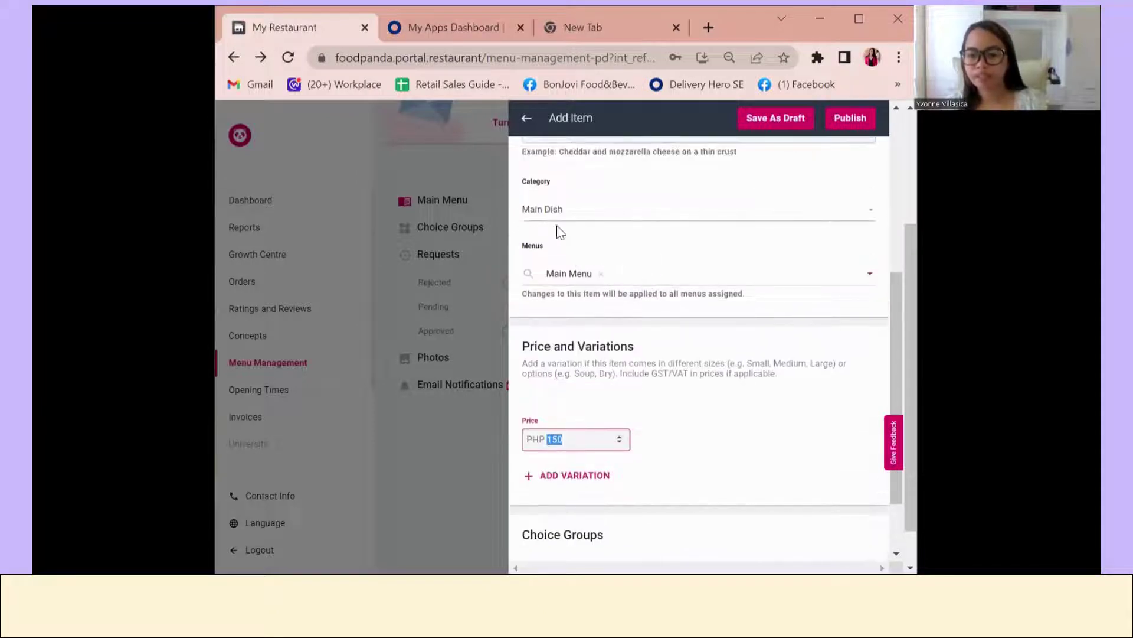
{"action": "scroll", "coordinate": [576, 280], "scroll_direction": "up", "scroll_amount": 6}
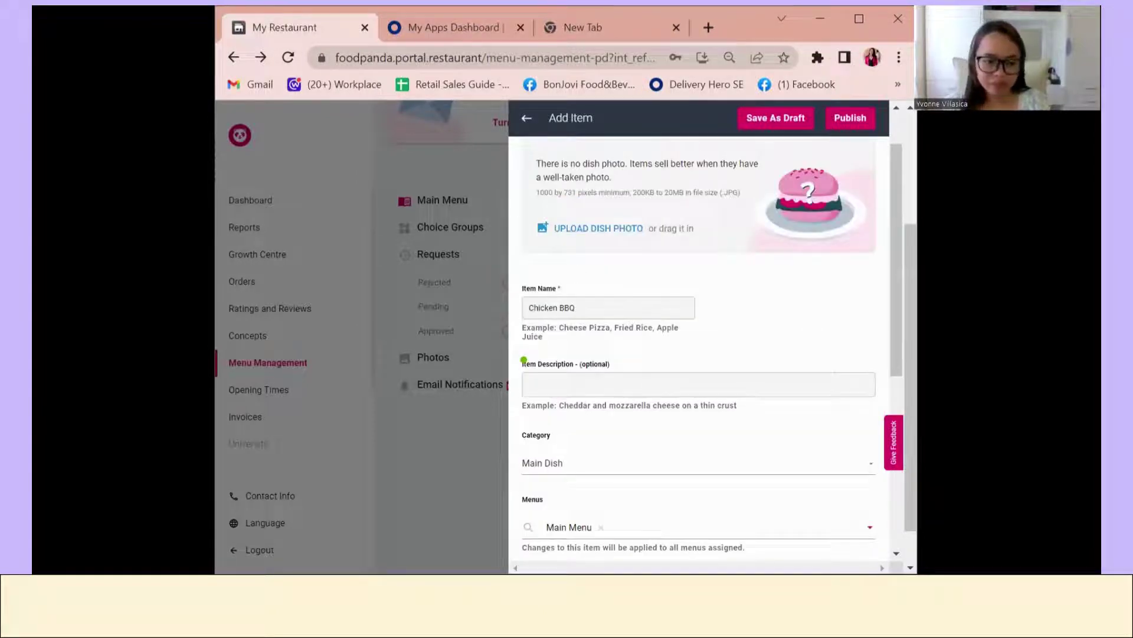
- Publish the Chicken BBQ item, selecting the previously uploaded Rocky's menu image as its dine-in menu photo
{"action": "left_click", "coordinate": [851, 126]}
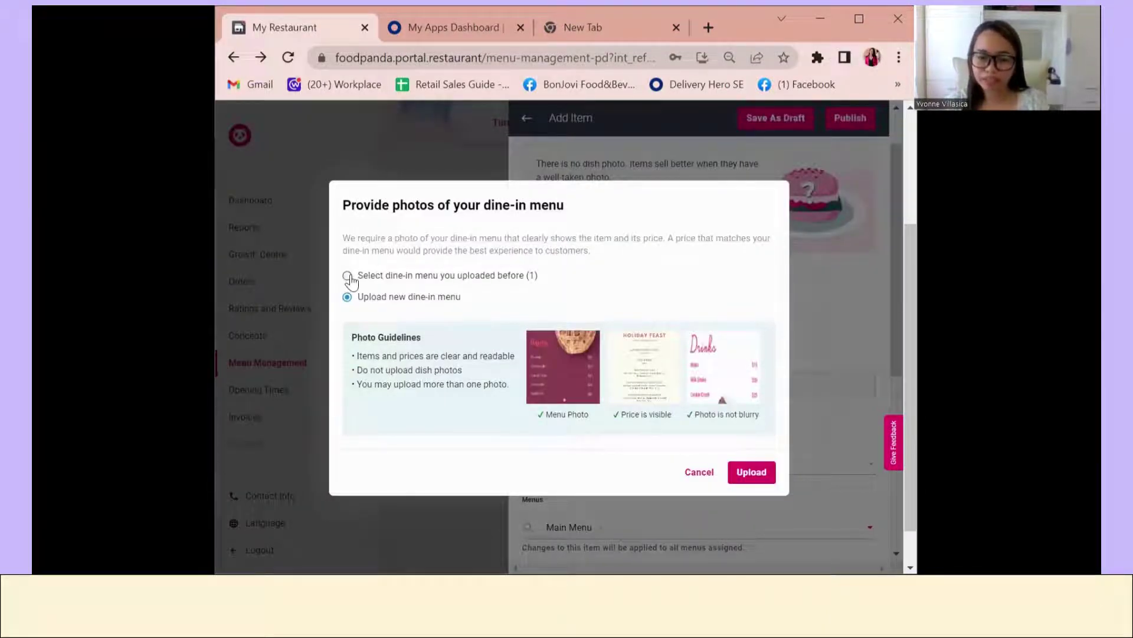
{"action": "left_click", "coordinate": [348, 275]}
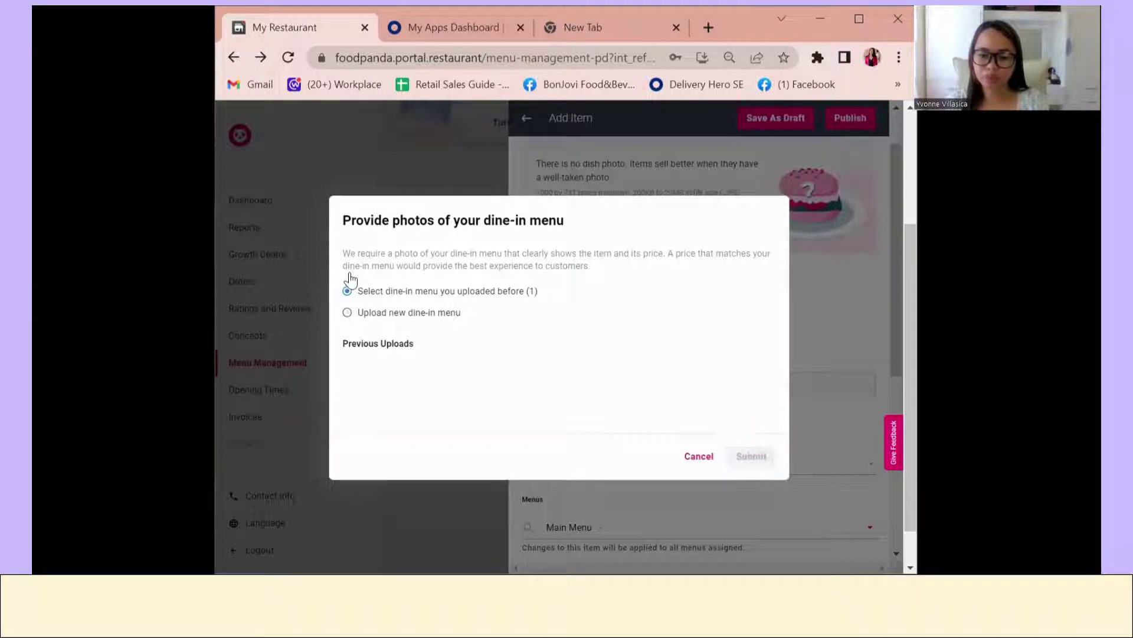
{"action": "left_click", "coordinate": [366, 384]}
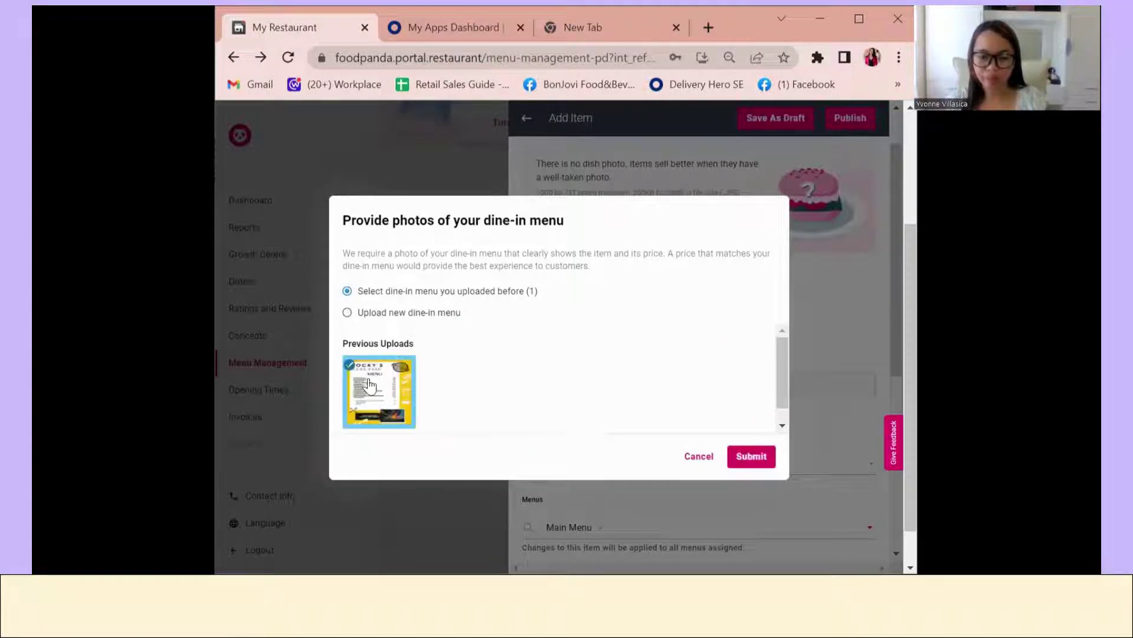
{"action": "left_click", "coordinate": [753, 456]}
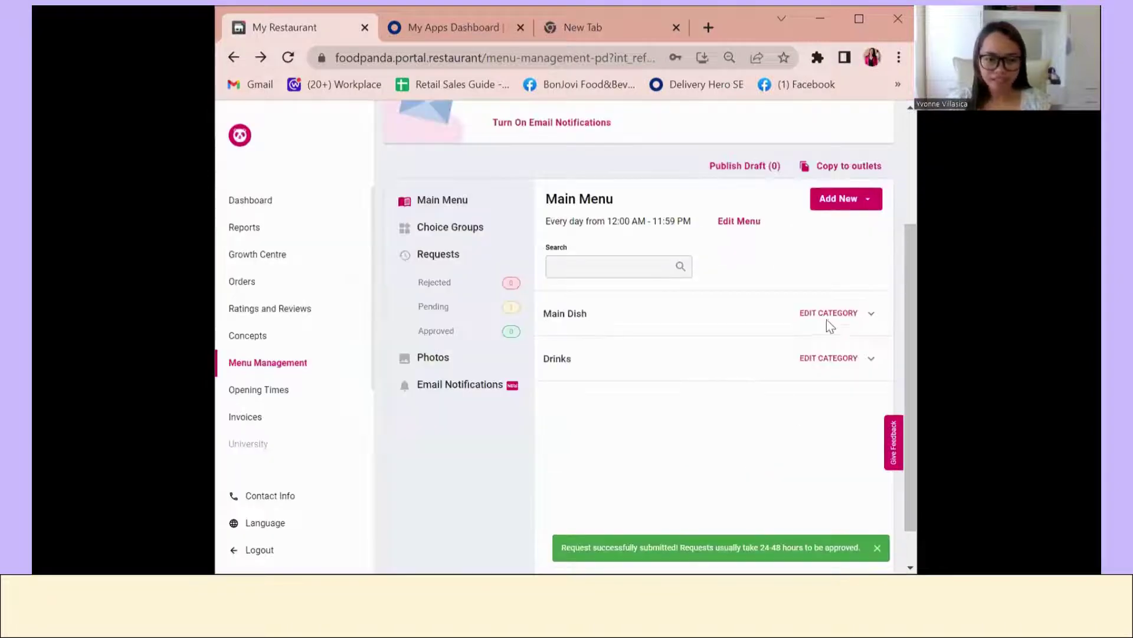
- Create a new item named Pork BBQ (1pc) in the Main Dish category and set its price to PHP 40
{"action": "left_click", "coordinate": [842, 204]}
{"action": "left_click", "coordinate": [778, 220]}
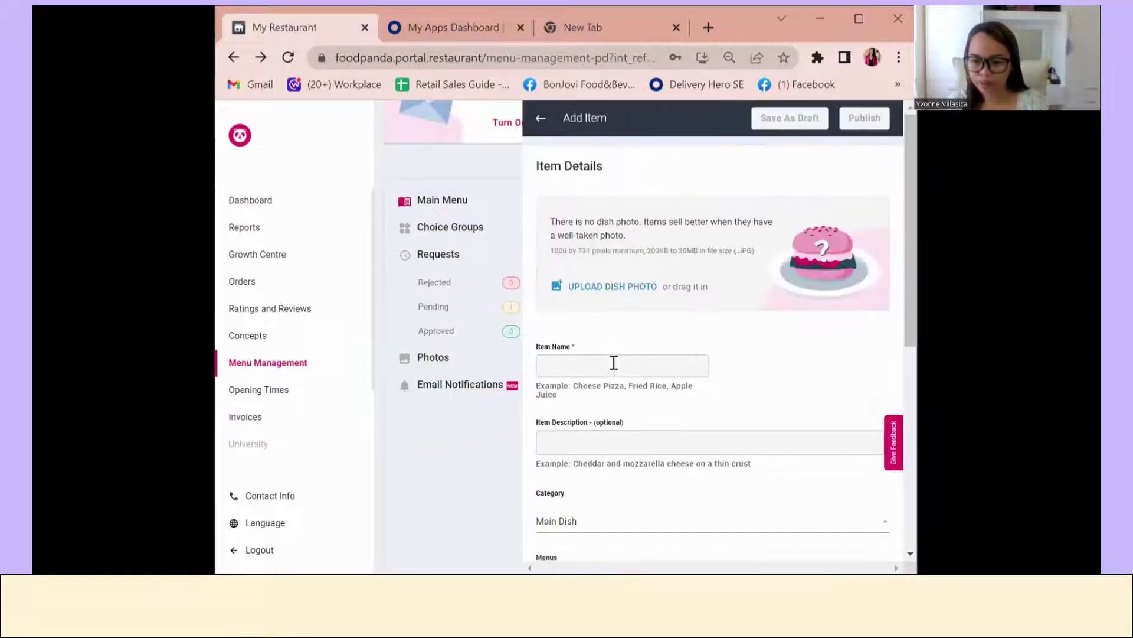
{"action": "left_click", "coordinate": [614, 362]}
{"action": "type", "text": "Po"}
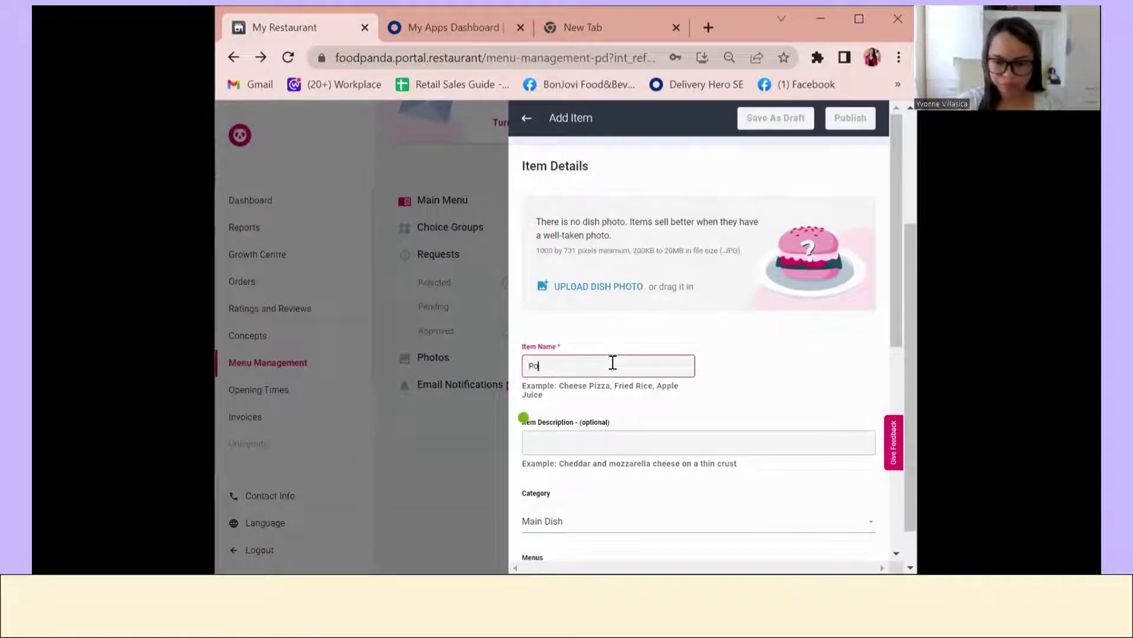
{"action": "type", "text": "rk "}
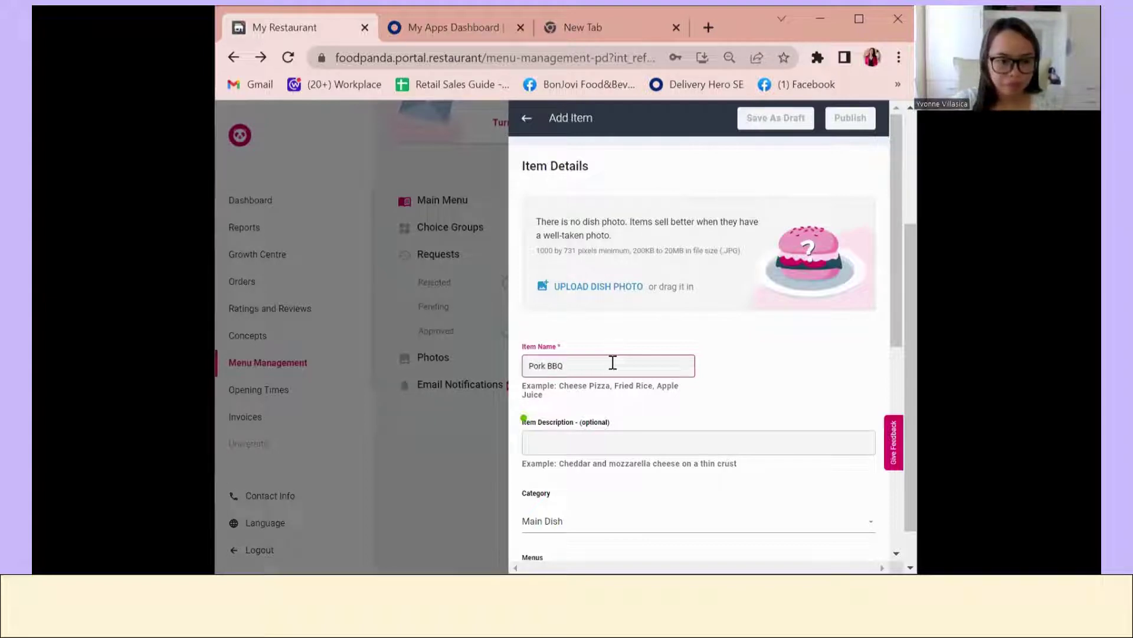
{"action": "type", "text": "BBQ "}
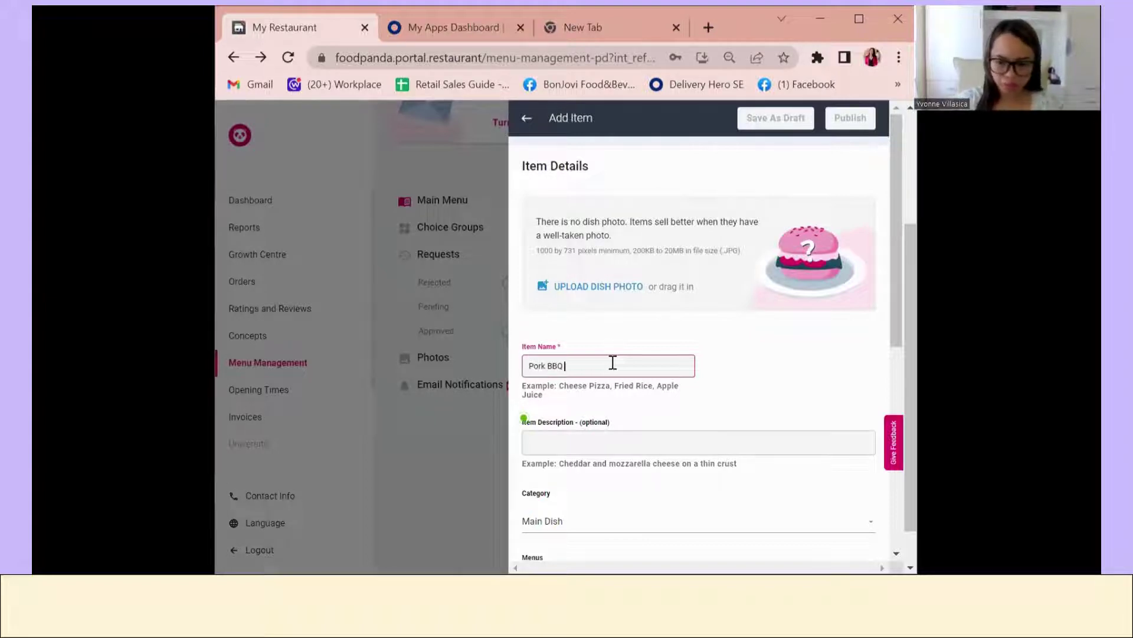
{"action": "type", "text": "(1pc"}
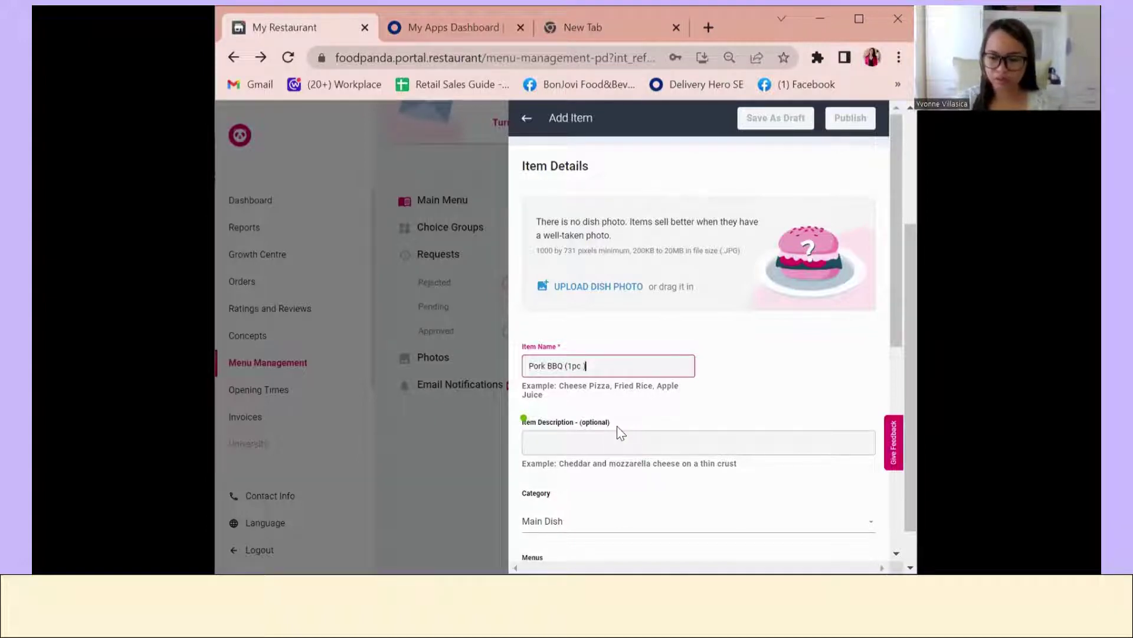
{"action": "scroll", "coordinate": [620, 432], "scroll_direction": "down", "scroll_amount": 4}
{"action": "left_click", "coordinate": [562, 490]}
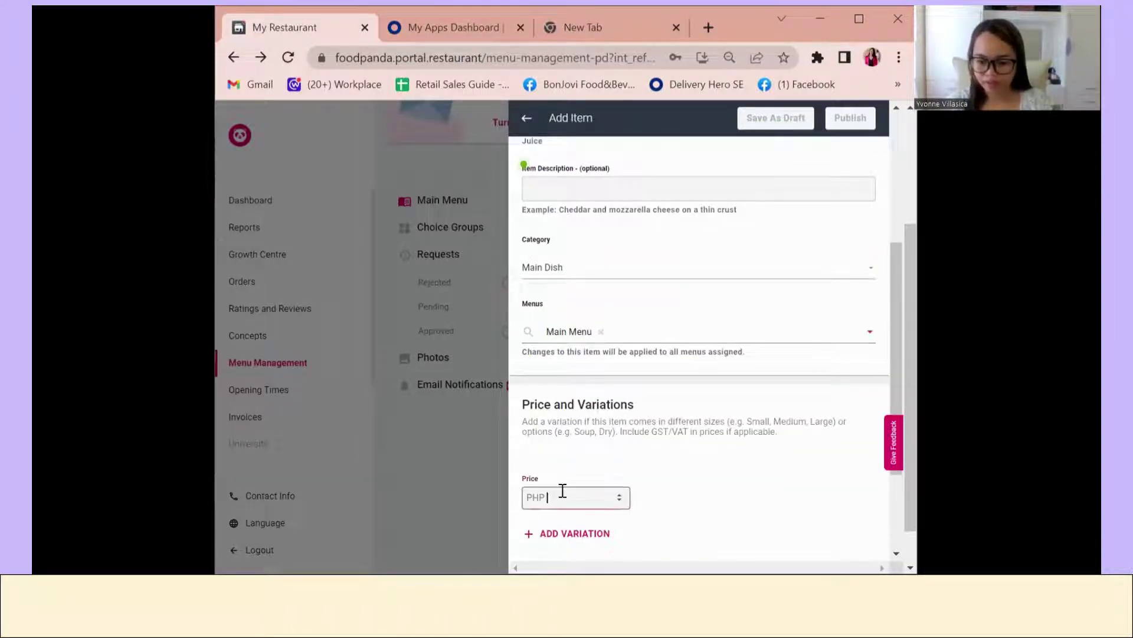
{"action": "type", "text": "40"}
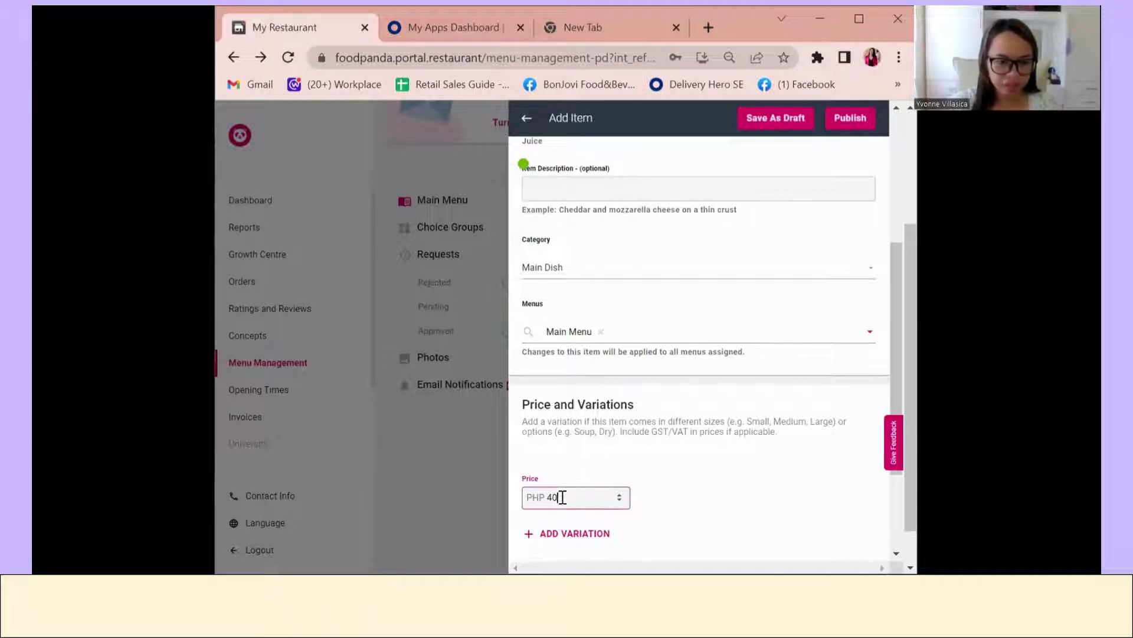
- Publish the Pork BBQ item, submitting the previously uploaded dine-in menu photo
{"action": "left_click", "coordinate": [850, 118]}
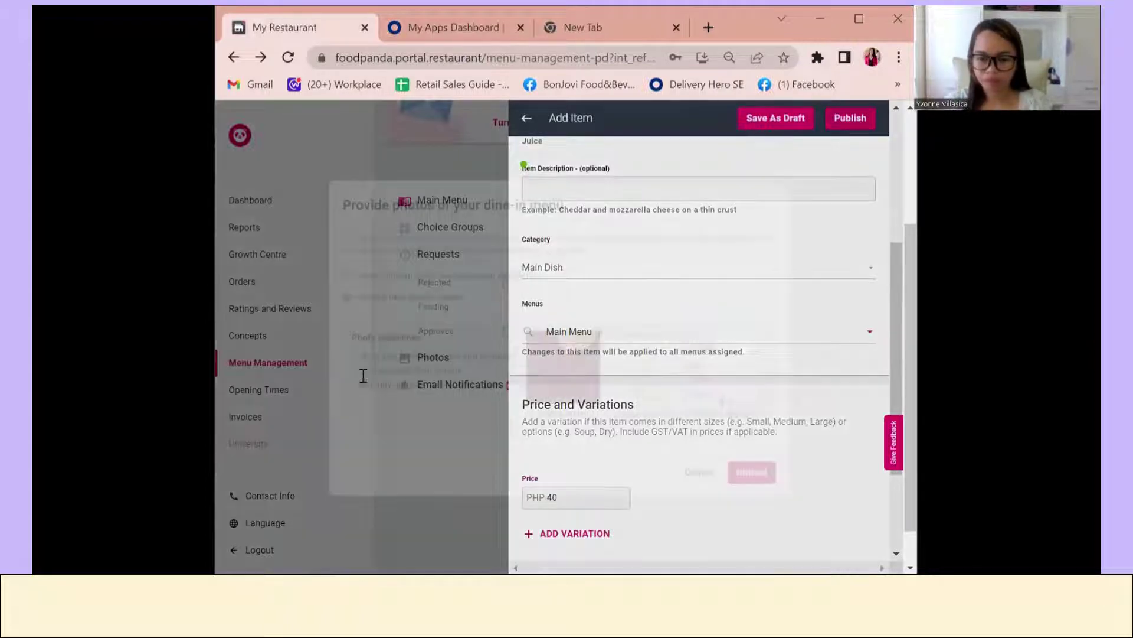
{"action": "left_click", "coordinate": [391, 282]}
{"action": "left_click", "coordinate": [749, 459]}
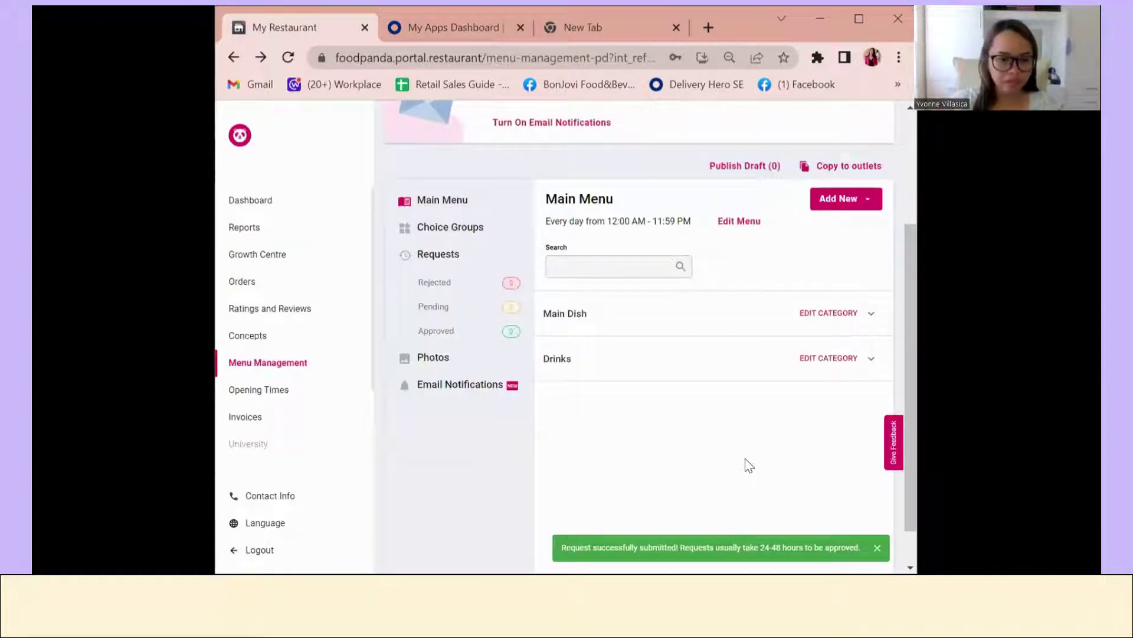
- Create a new item named Grilled Squid in the Main Dish category and set its price to PHP 325
{"action": "left_click", "coordinate": [847, 205]}
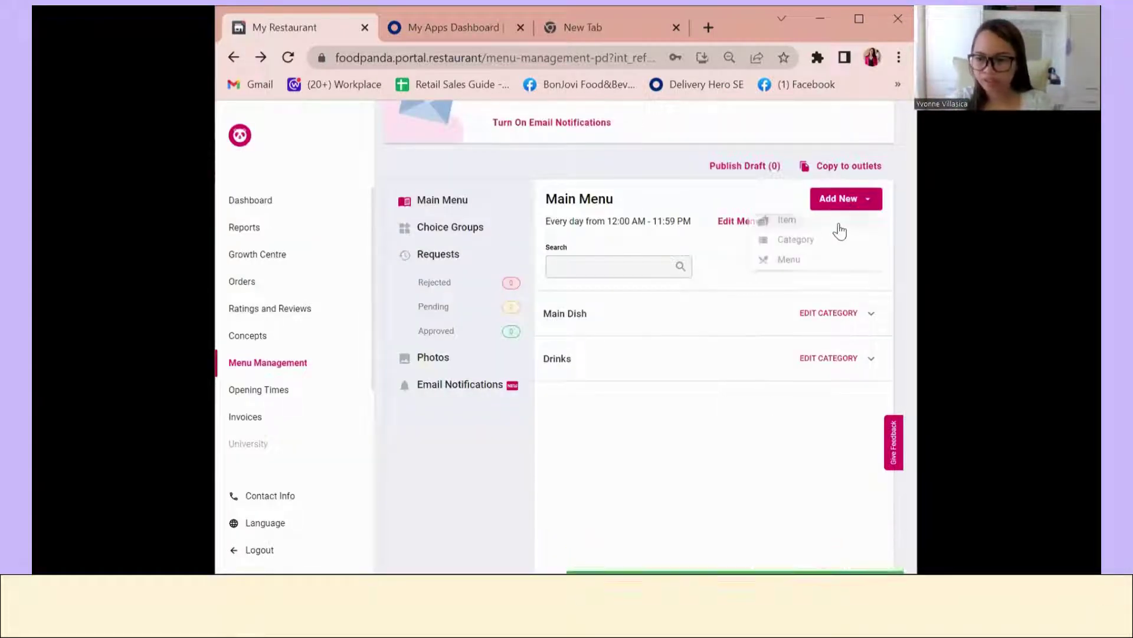
{"action": "left_click", "coordinate": [808, 220]}
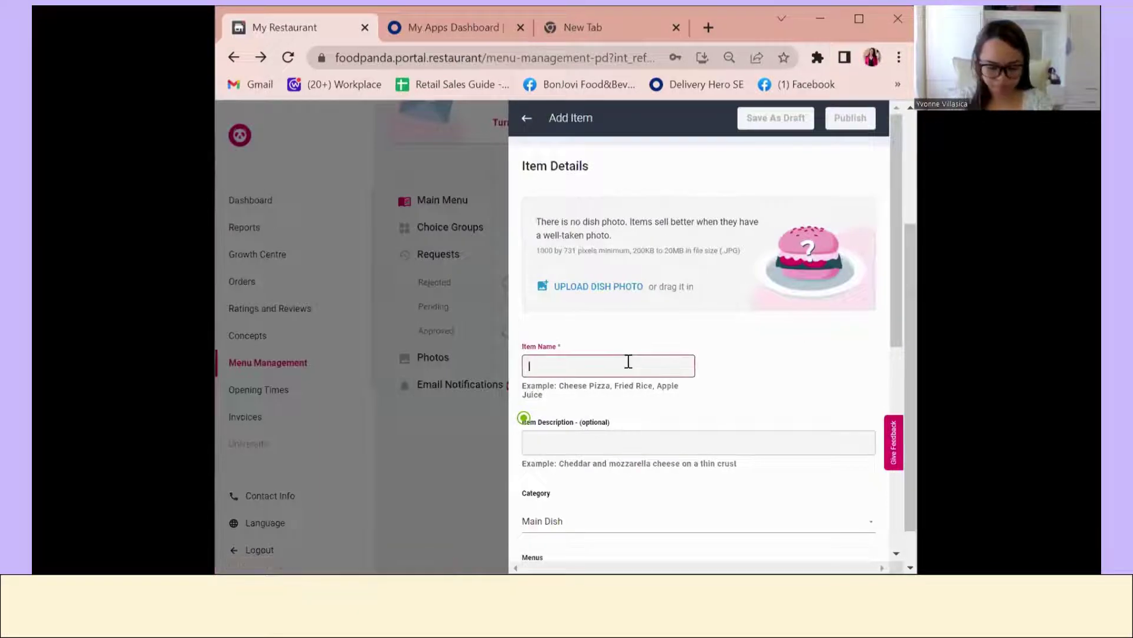
{"action": "type", "text": "Grilled"}
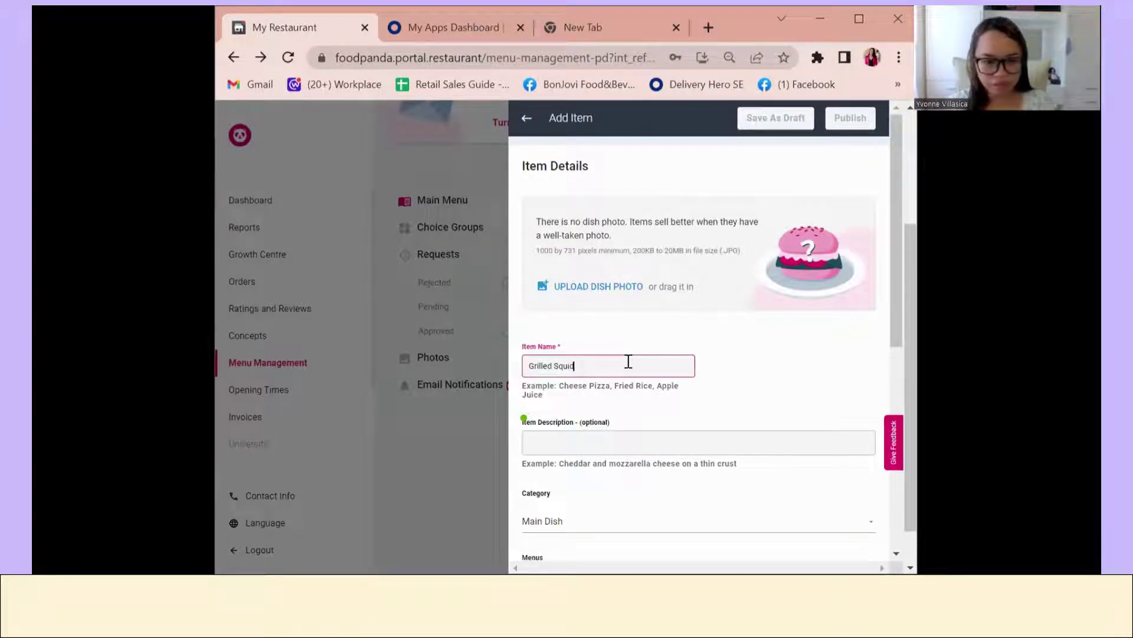
{"action": "type", "text": " Squid"}
{"action": "scroll", "coordinate": [614, 434], "scroll_direction": "down", "scroll_amount": 3}
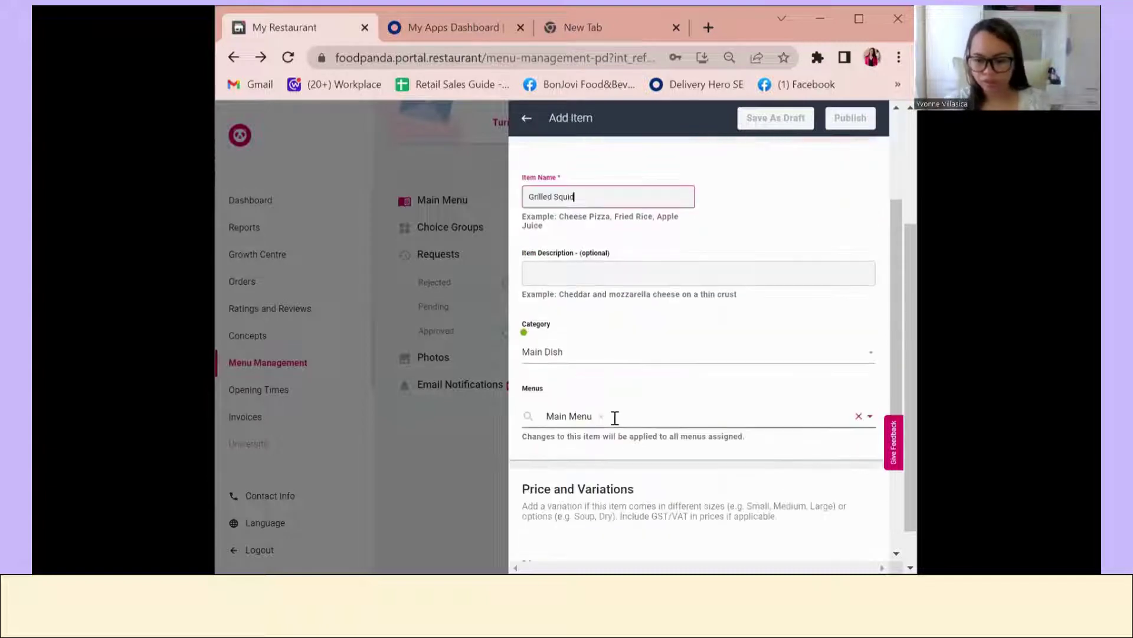
{"action": "scroll", "coordinate": [577, 413], "scroll_direction": "down", "scroll_amount": 3}
{"action": "left_click", "coordinate": [567, 420]}
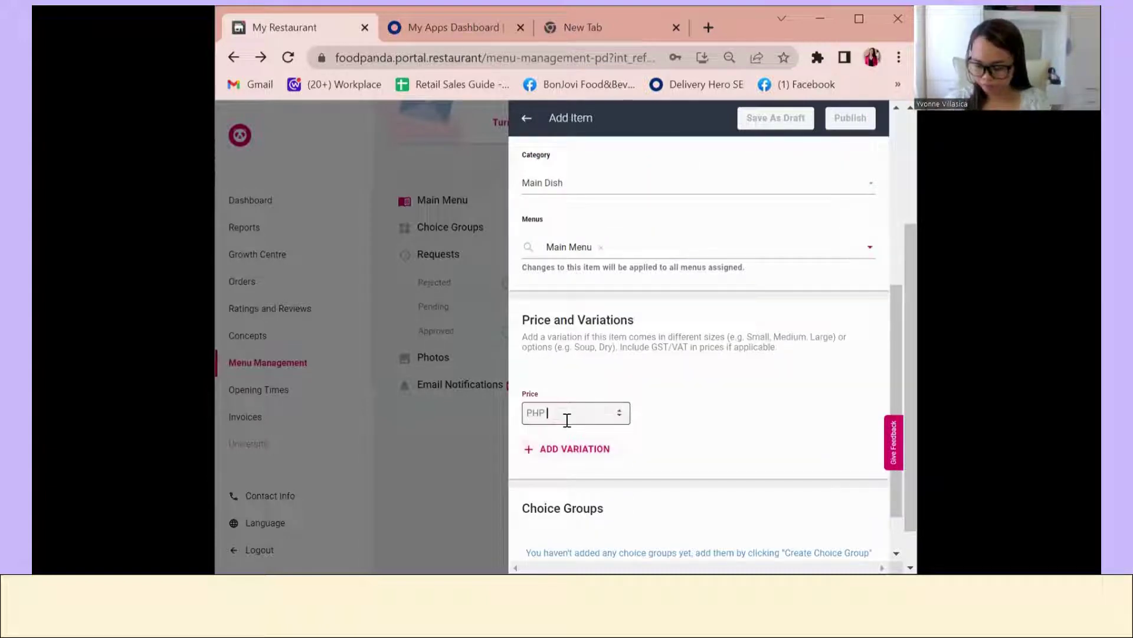
{"action": "type", "text": "323"}
- Publish the Grilled Squid item, submitting the previously uploaded dine-in menu photo
{"action": "left_click", "coordinate": [854, 117]}
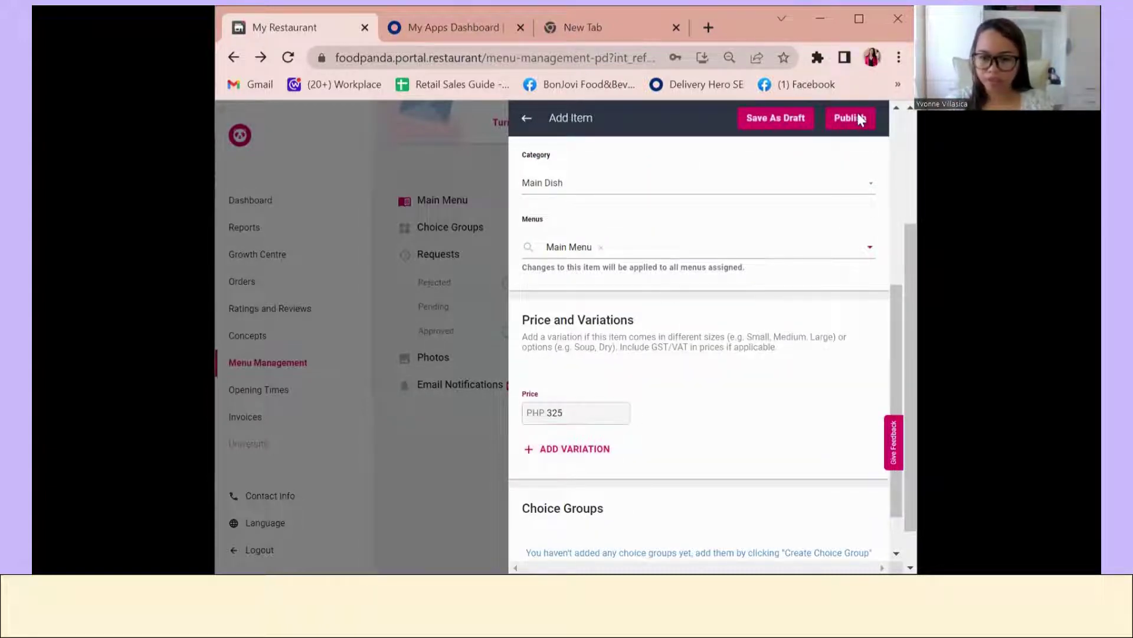
{"action": "left_click", "coordinate": [418, 275]}
{"action": "left_click", "coordinate": [390, 402]}
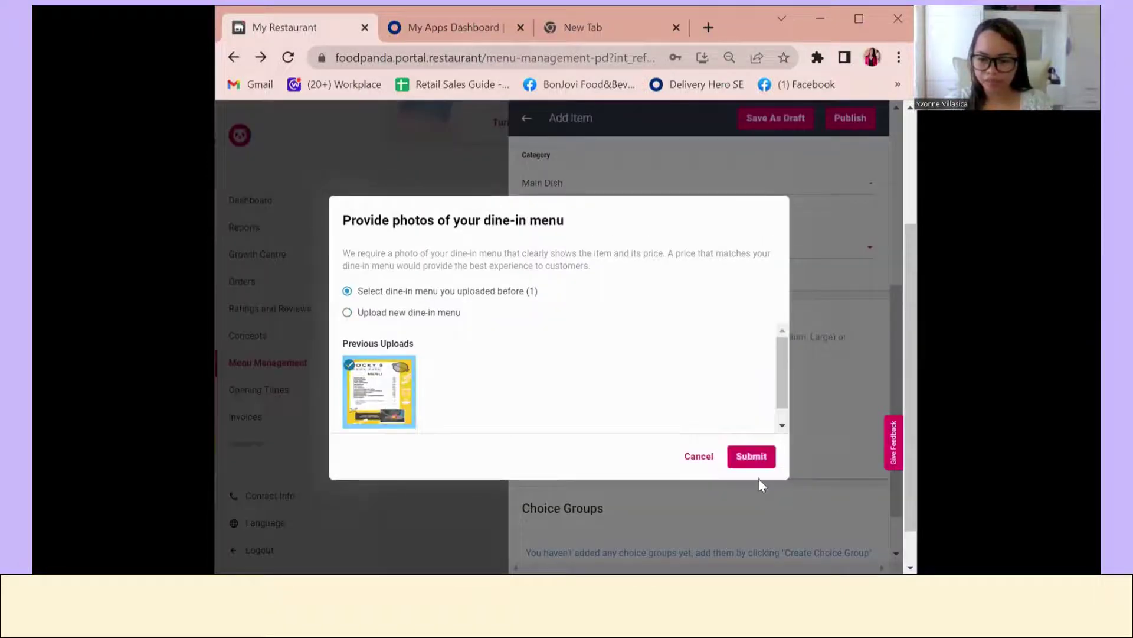
{"action": "left_click", "coordinate": [757, 457]}
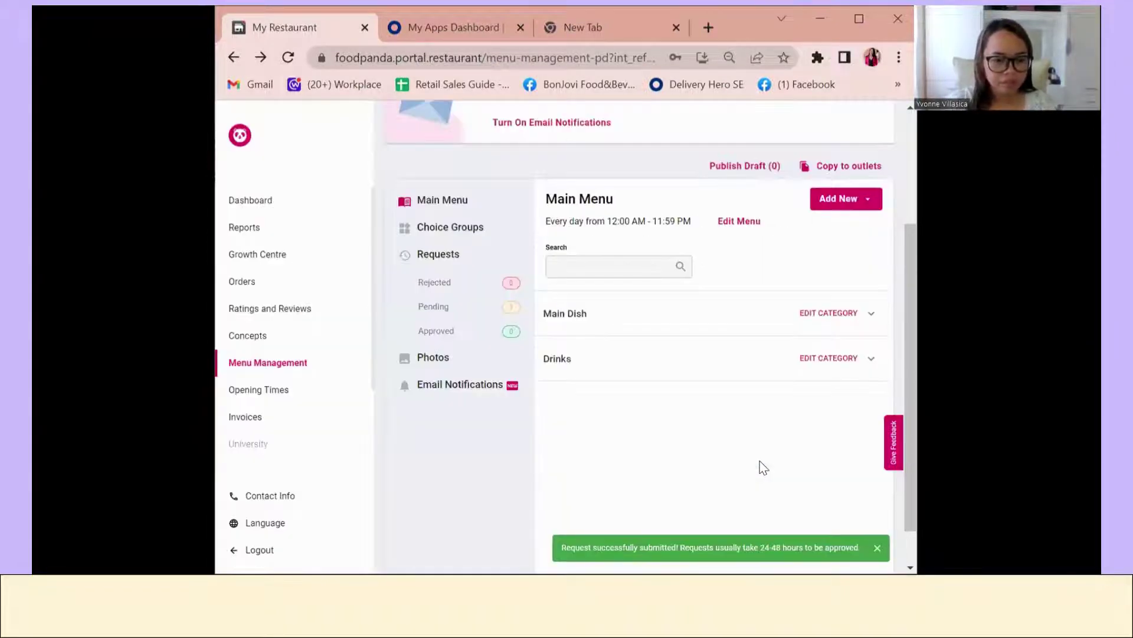
- Create a new item named Balbacua in the Main Dish category and set its price to PHP 200
{"action": "left_click", "coordinate": [825, 202]}
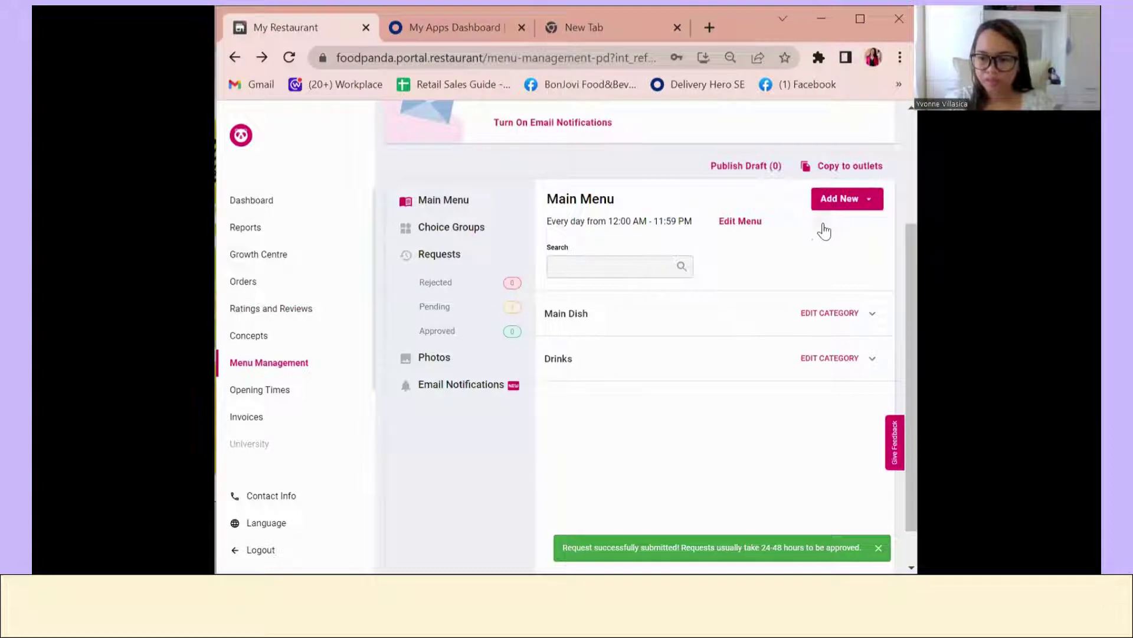
{"action": "left_click", "coordinate": [825, 225]}
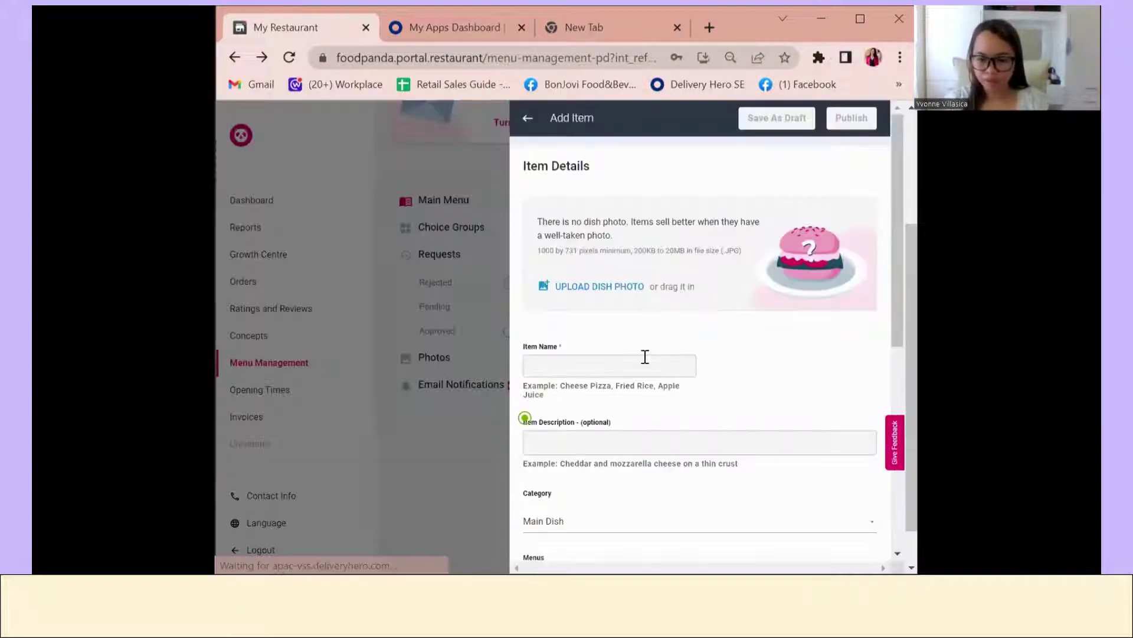
{"action": "type", "text": "Balbacyu"}
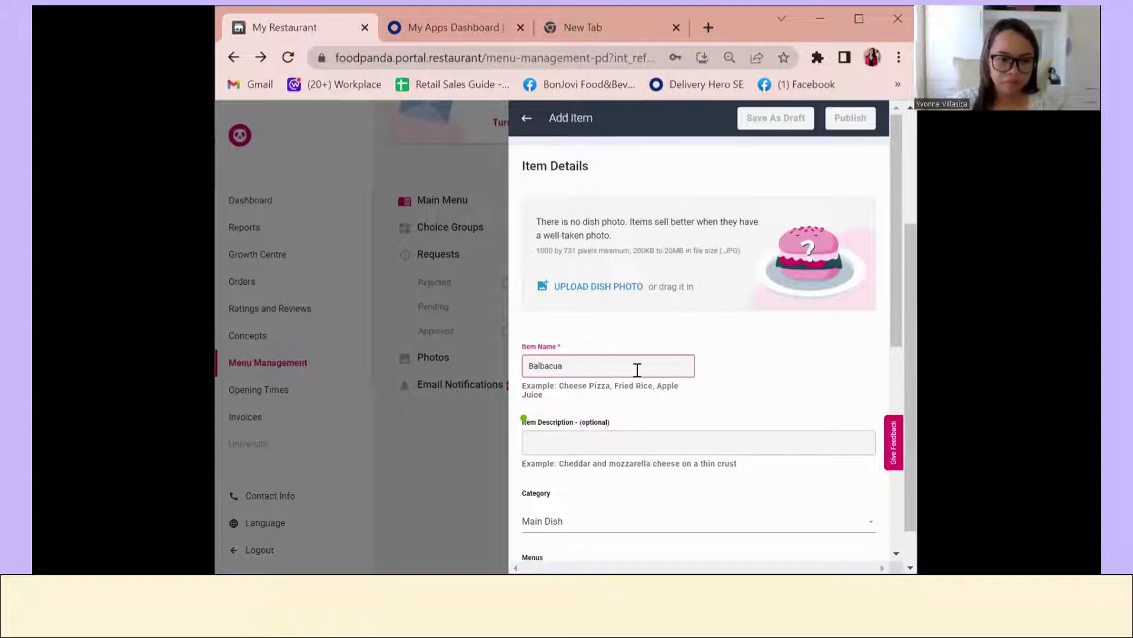
{"action": "scroll", "coordinate": [629, 381], "scroll_direction": "down", "scroll_amount": 4}
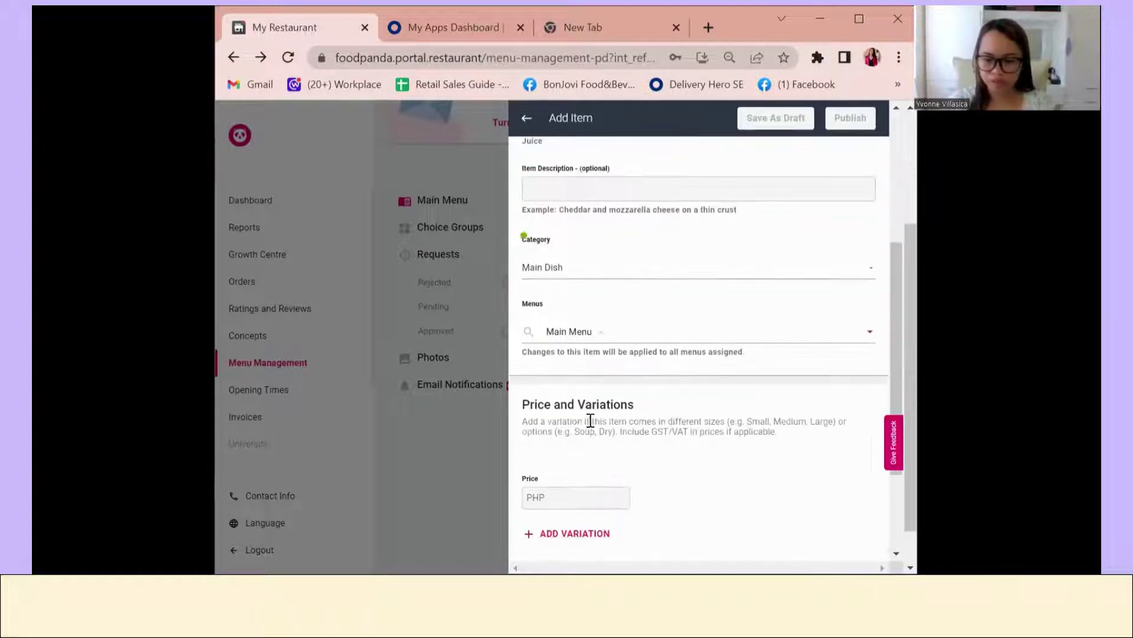
{"action": "left_click", "coordinate": [585, 493]}
{"action": "type", "text": "2000"}
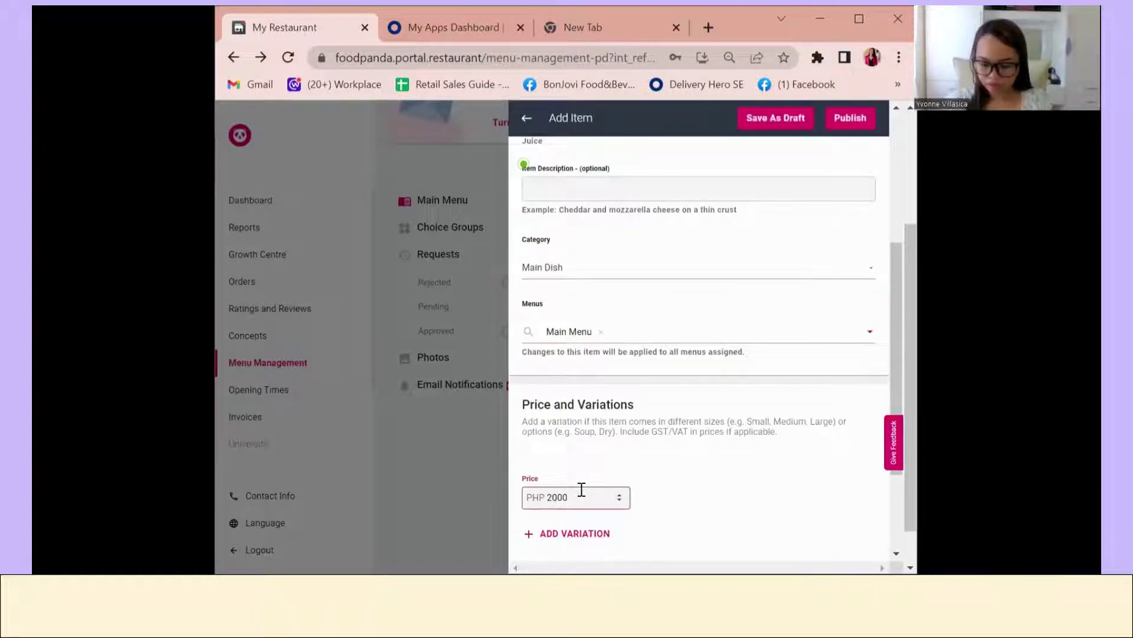
- Publish the Balbacua item, submitting the previously uploaded dine-in menu photo
{"action": "left_click", "coordinate": [850, 117]}
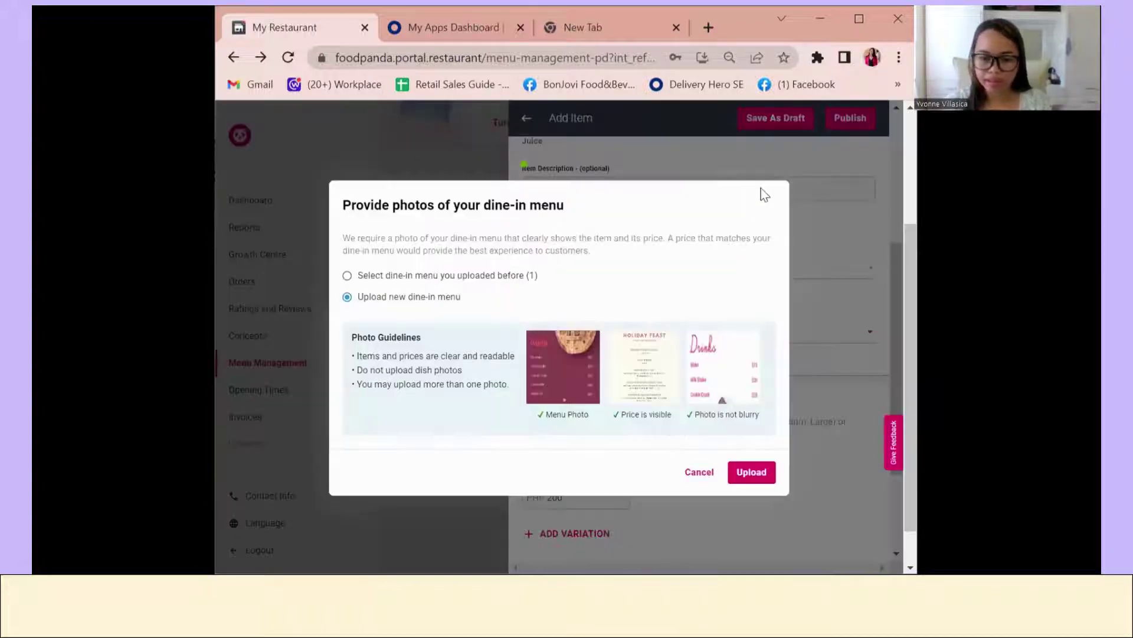
{"action": "left_click", "coordinate": [514, 275]}
{"action": "left_click", "coordinate": [379, 391]}
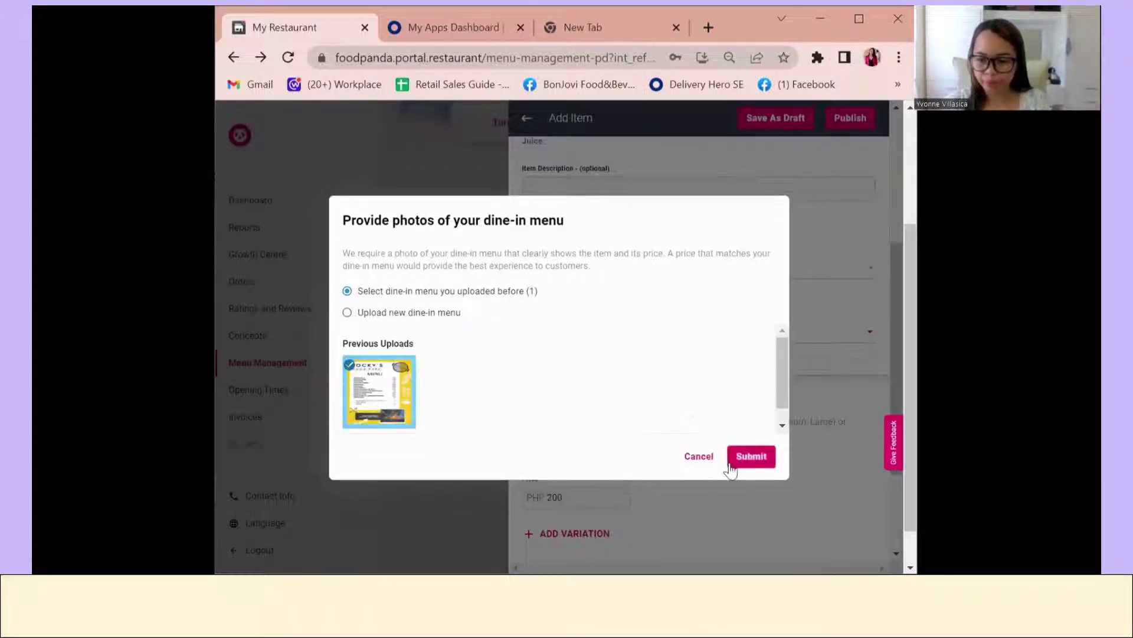
{"action": "left_click", "coordinate": [732, 462]}
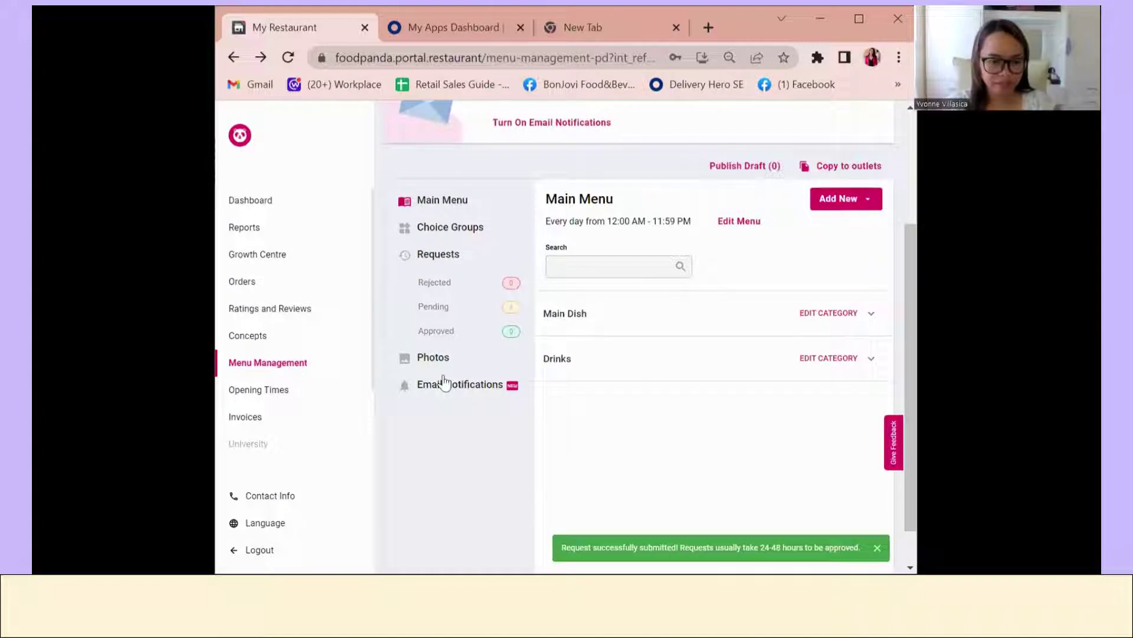
- Create a new item named Pochero in the Main Dish category and set its price to PHP 300
{"action": "left_click", "coordinate": [850, 198]}
{"action": "left_click", "coordinate": [782, 218]}
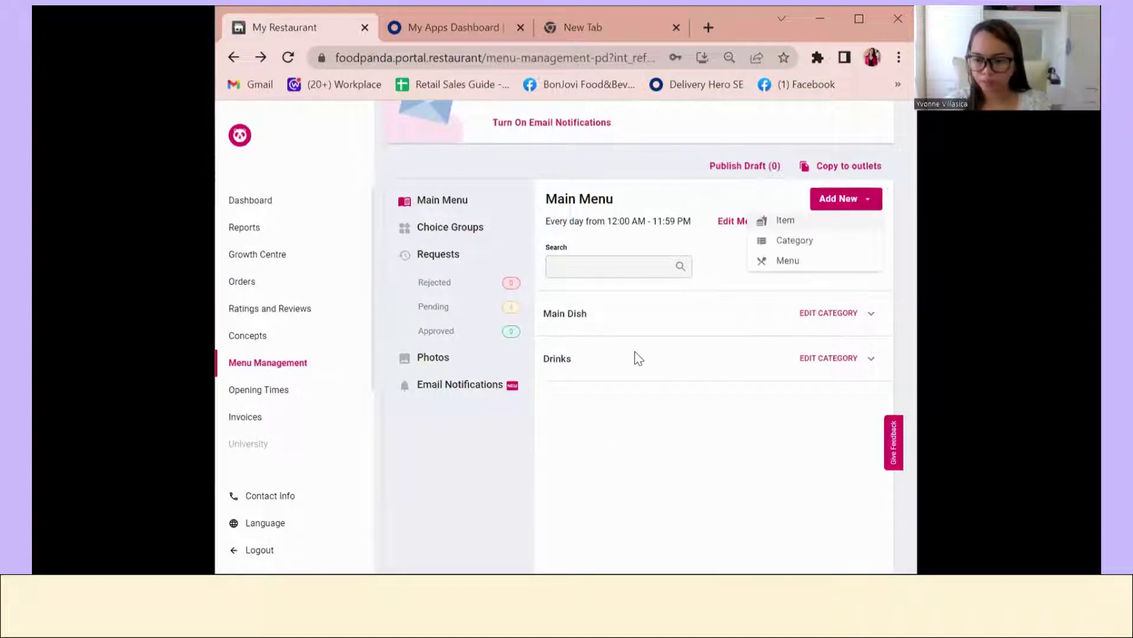
{"action": "left_click", "coordinate": [637, 359]}
{"action": "type", "text": "P"}
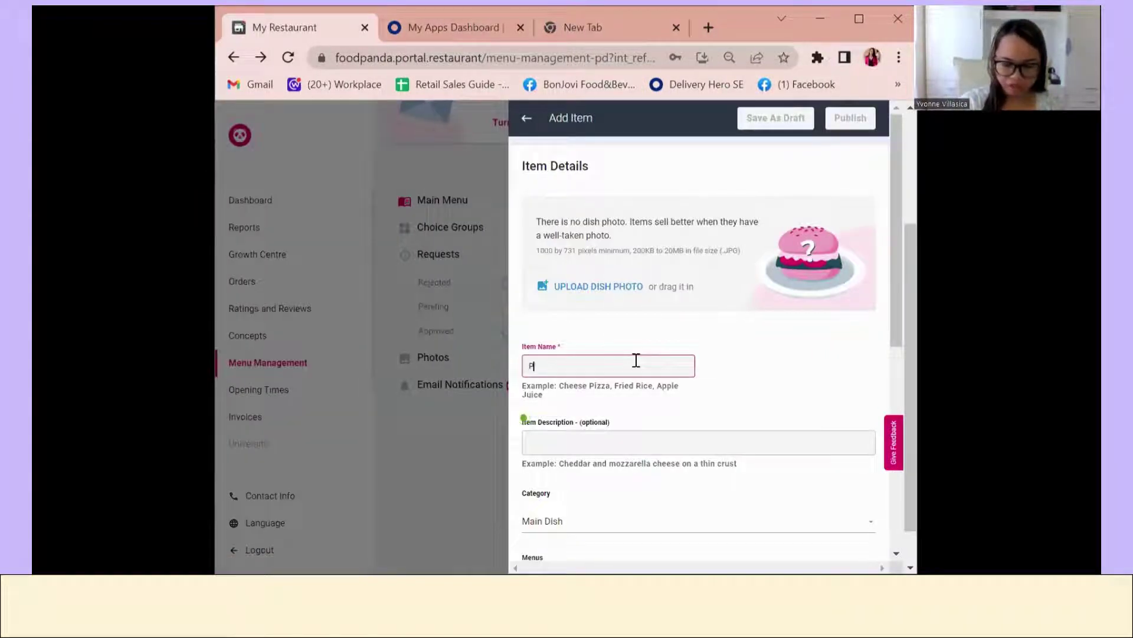
{"action": "type", "text": "chero"}
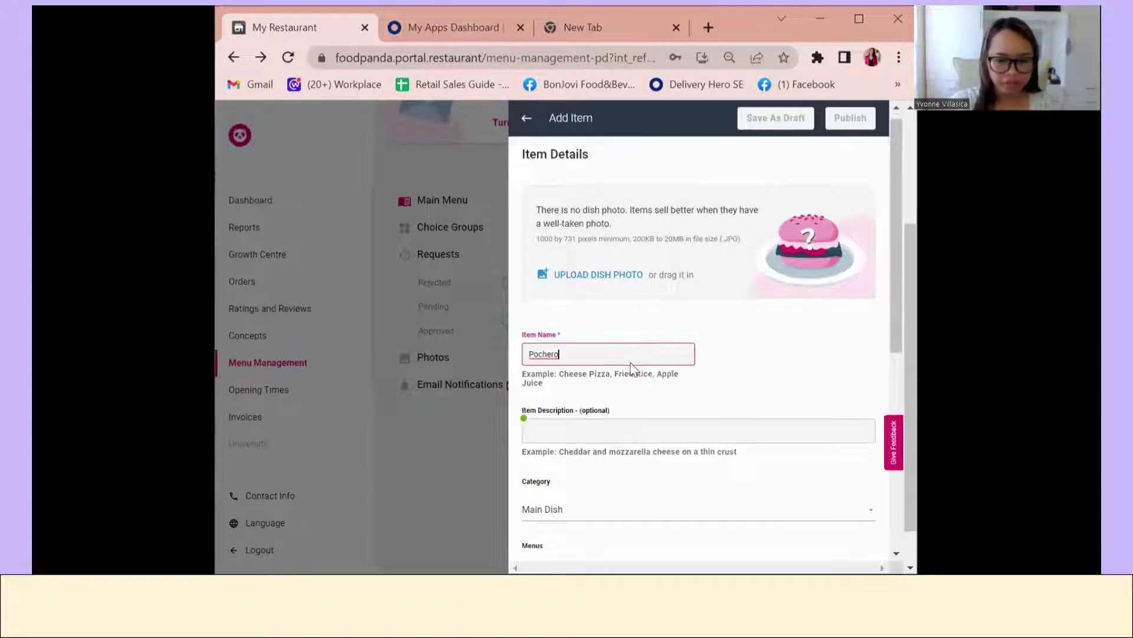
{"action": "scroll", "coordinate": [592, 358], "scroll_direction": "down", "scroll_amount": 5}
{"action": "left_click", "coordinate": [564, 407]}
{"action": "type", "text": "300"}
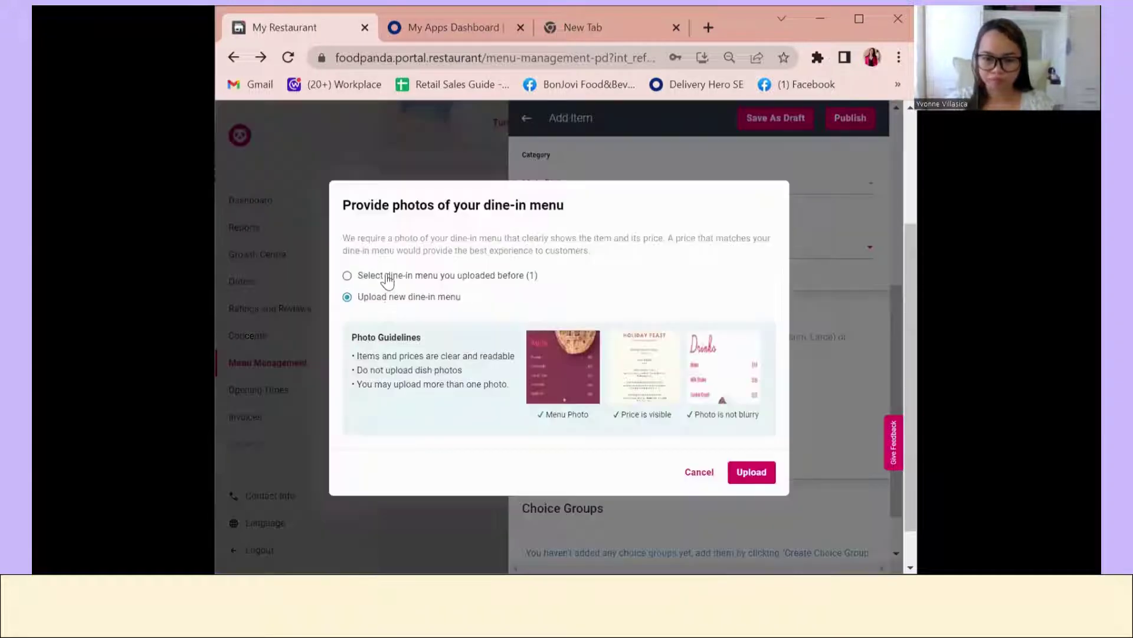
- Publish the Pochero item, submitting the previously uploaded dine-in menu photo
{"action": "left_click", "coordinate": [455, 275]}
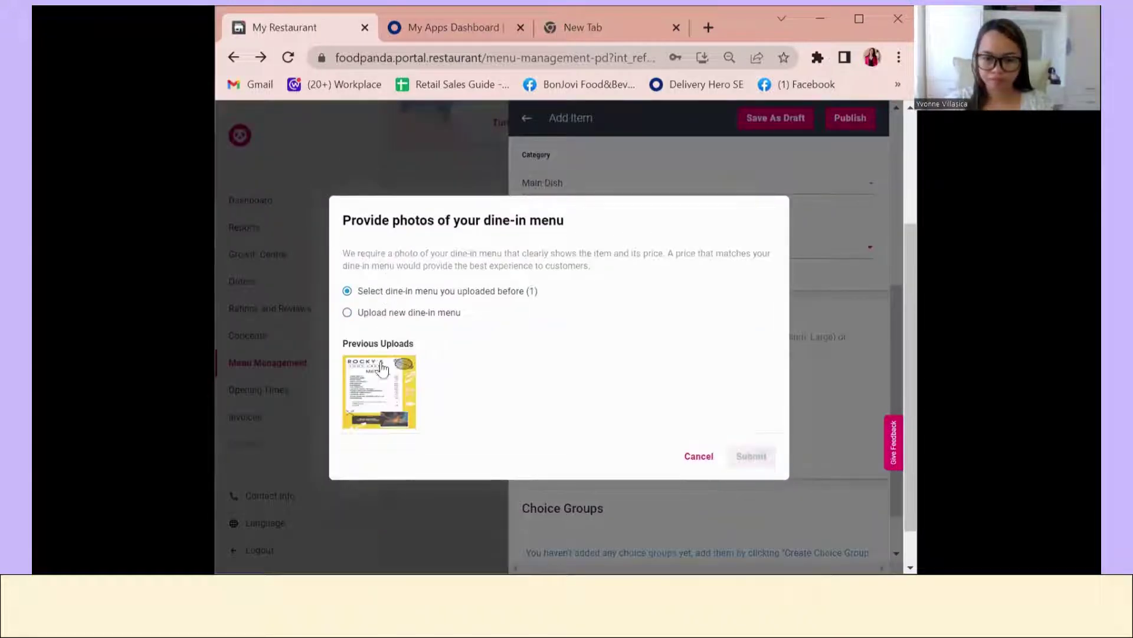
{"action": "left_click", "coordinate": [379, 391]}
{"action": "left_click", "coordinate": [766, 458]}
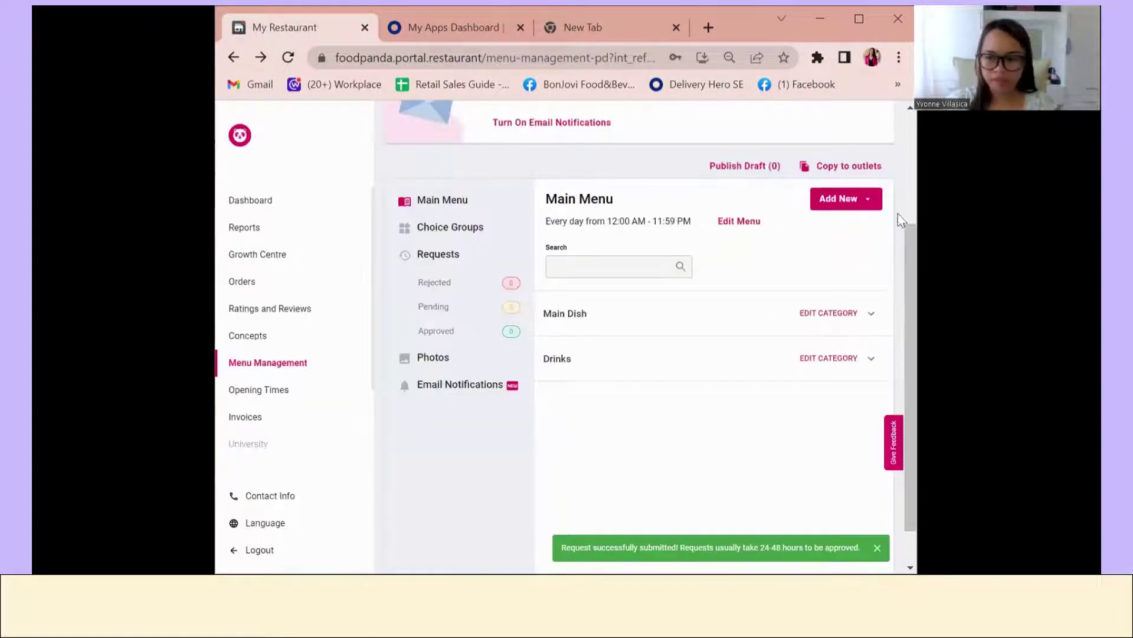
- Create a new item named Caldereta in the Main Dish category and set its price to PHP 300
{"action": "left_click", "coordinate": [841, 199]}
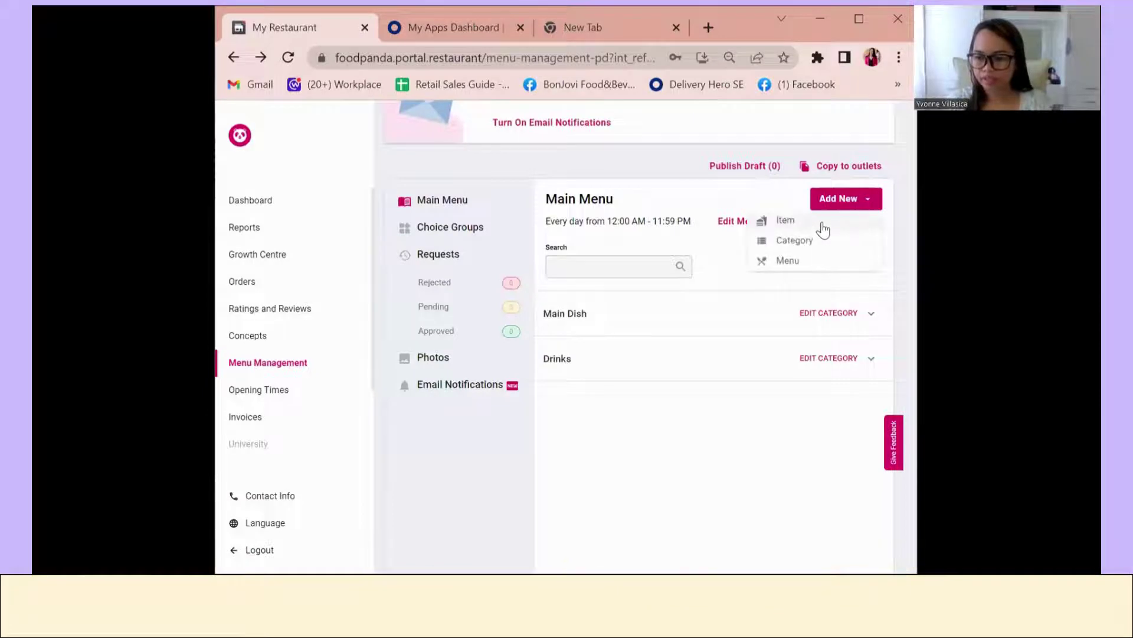
{"action": "left_click", "coordinate": [821, 222]}
{"action": "left_click", "coordinate": [615, 369]}
{"action": "type", "text": "Caldereta"}
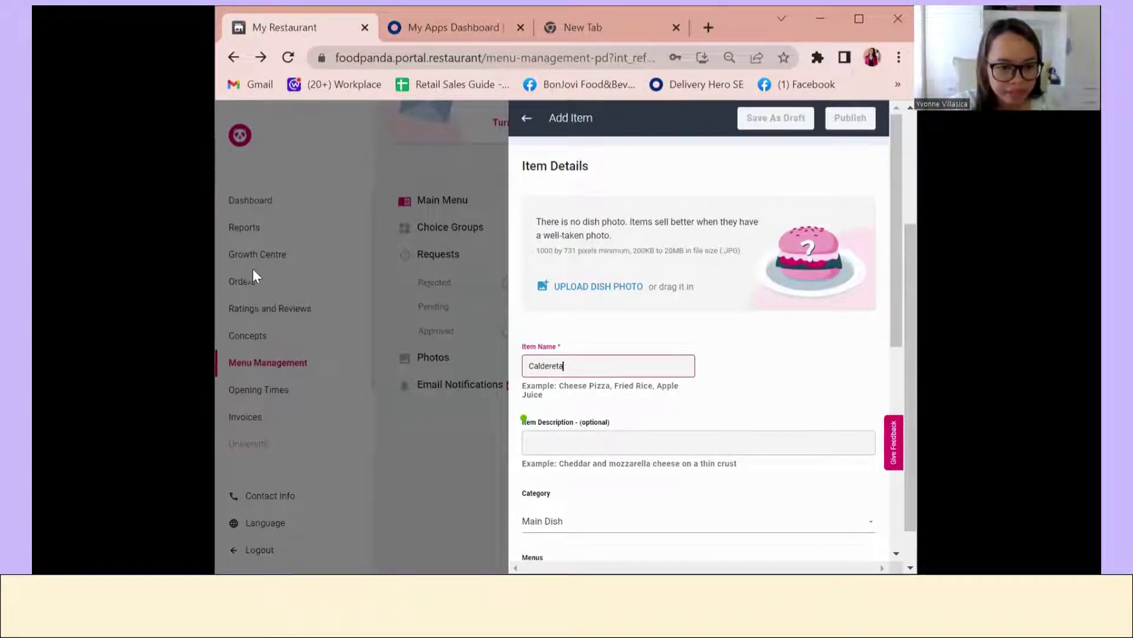
{"action": "scroll", "coordinate": [564, 377], "scroll_direction": "down", "scroll_amount": 4}
{"action": "left_click", "coordinate": [572, 491]}
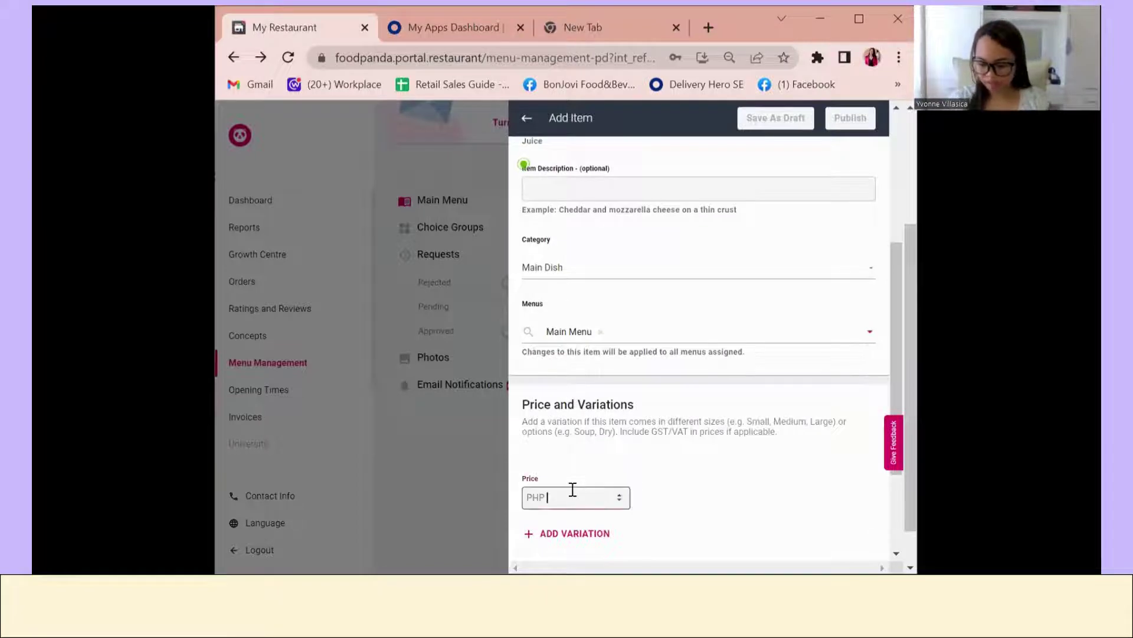
{"action": "type", "text": "300"}
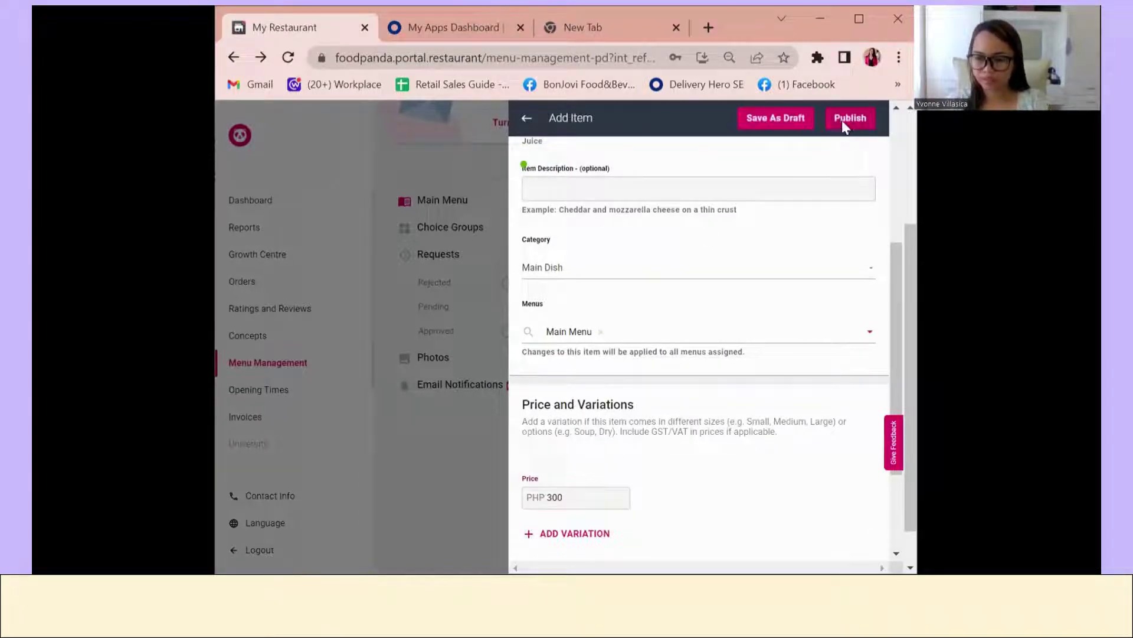
- Publish the Caldereta item, submitting the previously uploaded dine-in menu photo
{"action": "left_click", "coordinate": [845, 118]}
{"action": "left_click", "coordinate": [431, 277]}
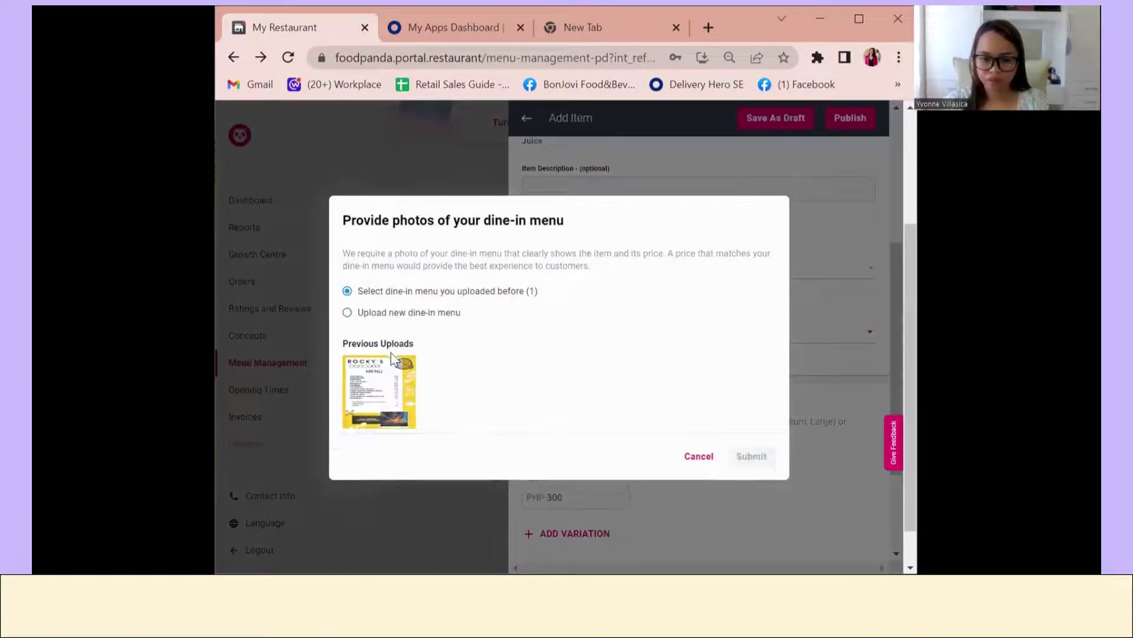
{"action": "left_click", "coordinate": [375, 393]}
{"action": "left_click", "coordinate": [755, 463]}
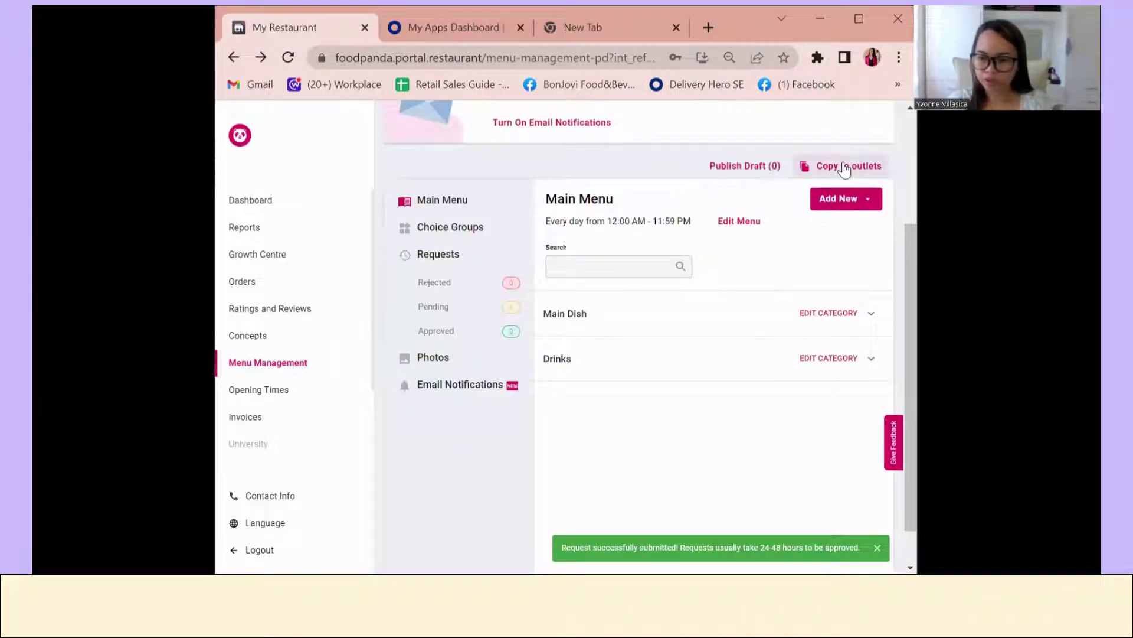
- Create a new item named Lechon Sisig With Egg in the Main Dish category and set its price to PHP 360
{"action": "left_click", "coordinate": [869, 200]}
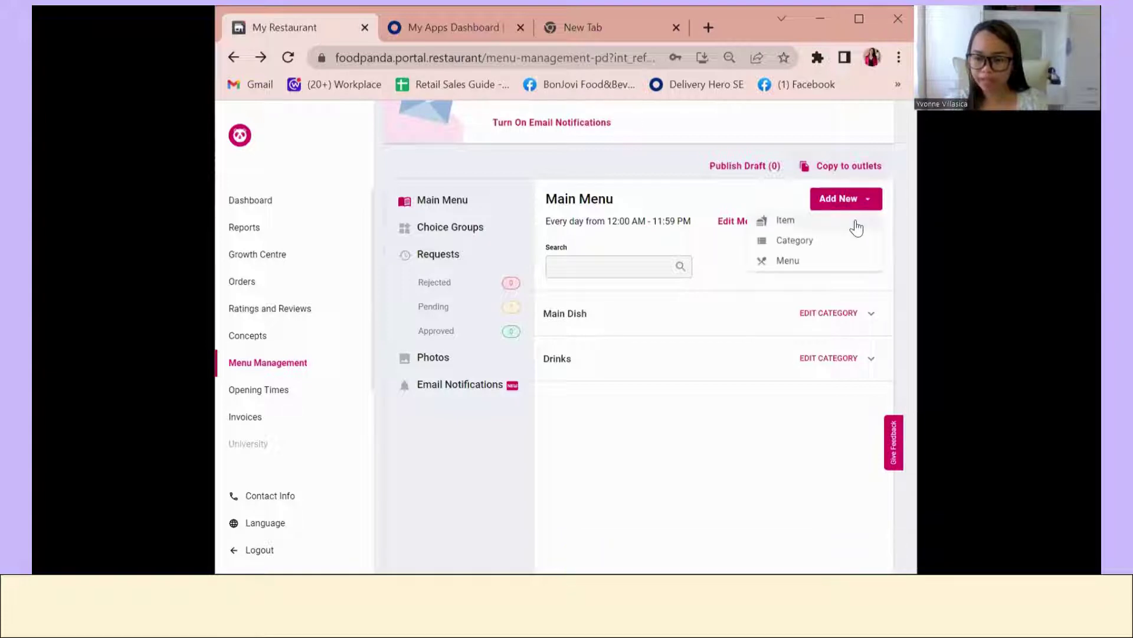
{"action": "left_click", "coordinate": [856, 222]}
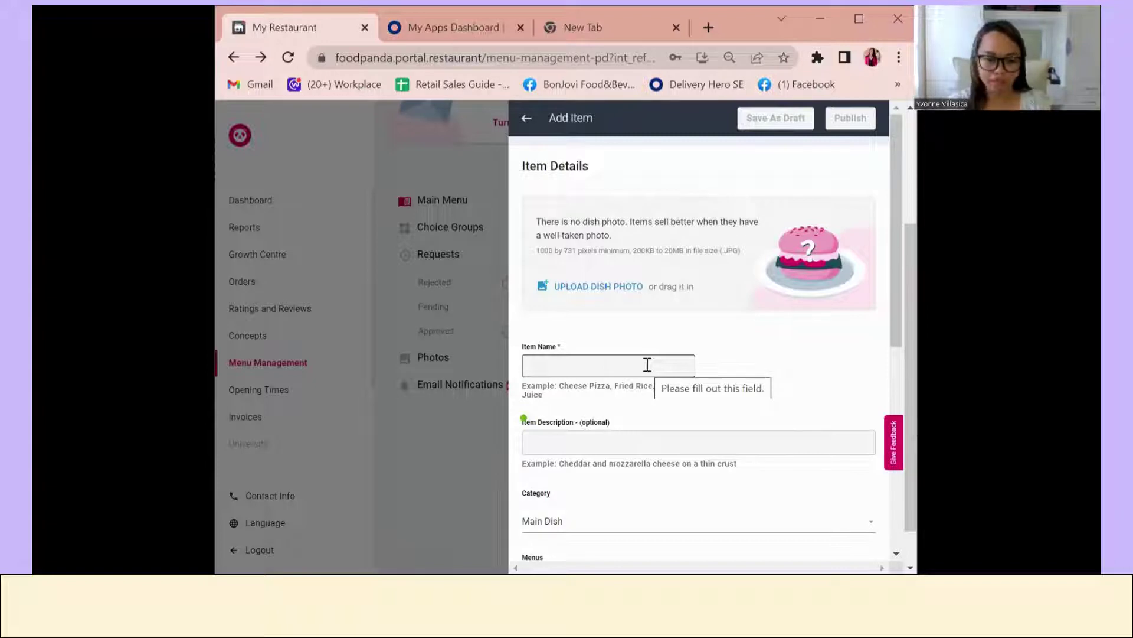
{"action": "left_click", "coordinate": [647, 365]}
{"action": "type", "text": ":E"}
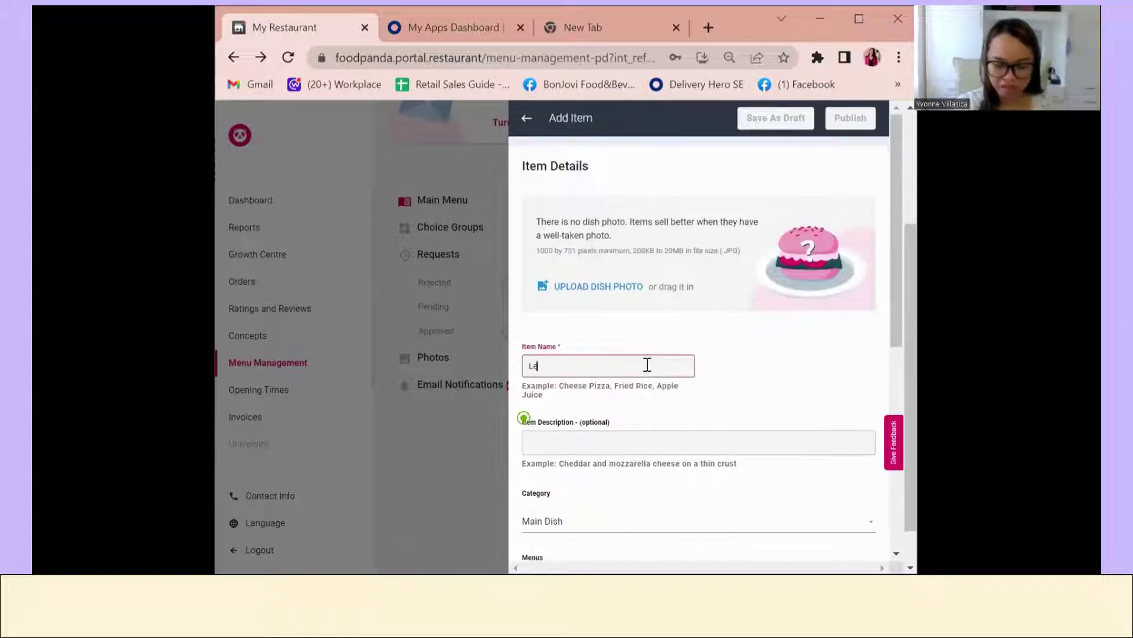
{"action": "type", "text": "Lechon  Sisigf"}
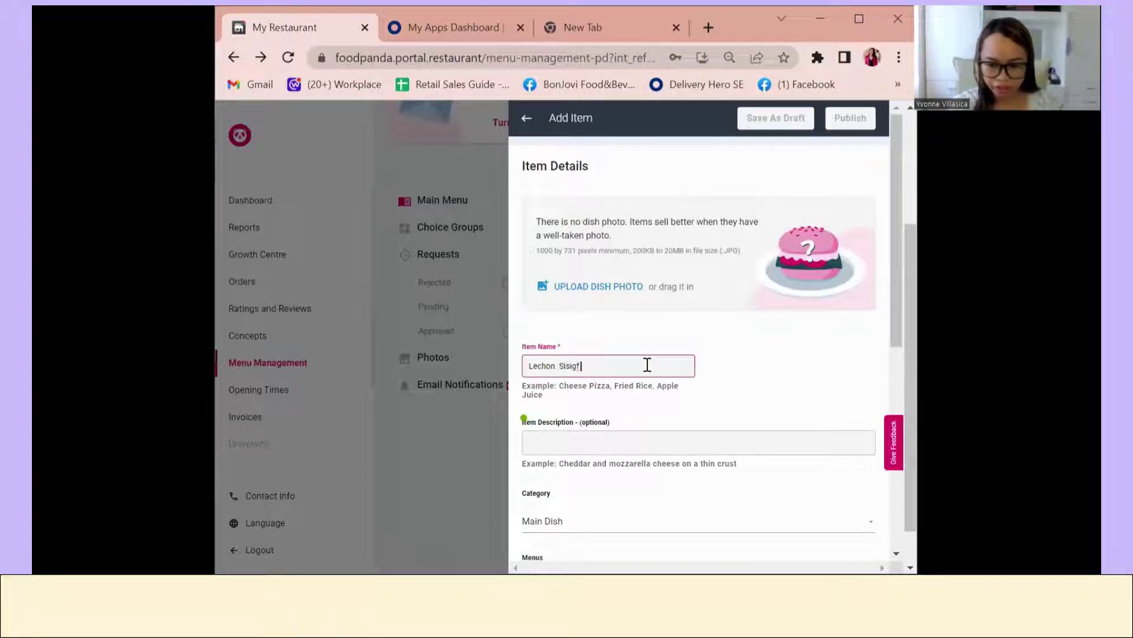
{"action": "key", "text": "BackSpace"}
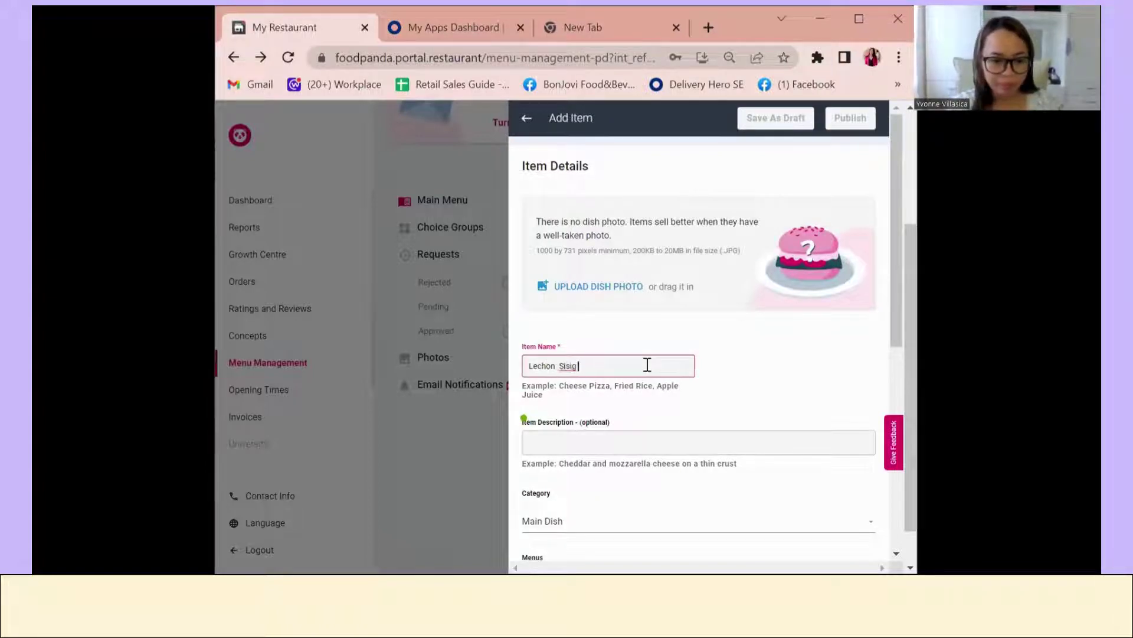
{"action": "type", "text": "With "}
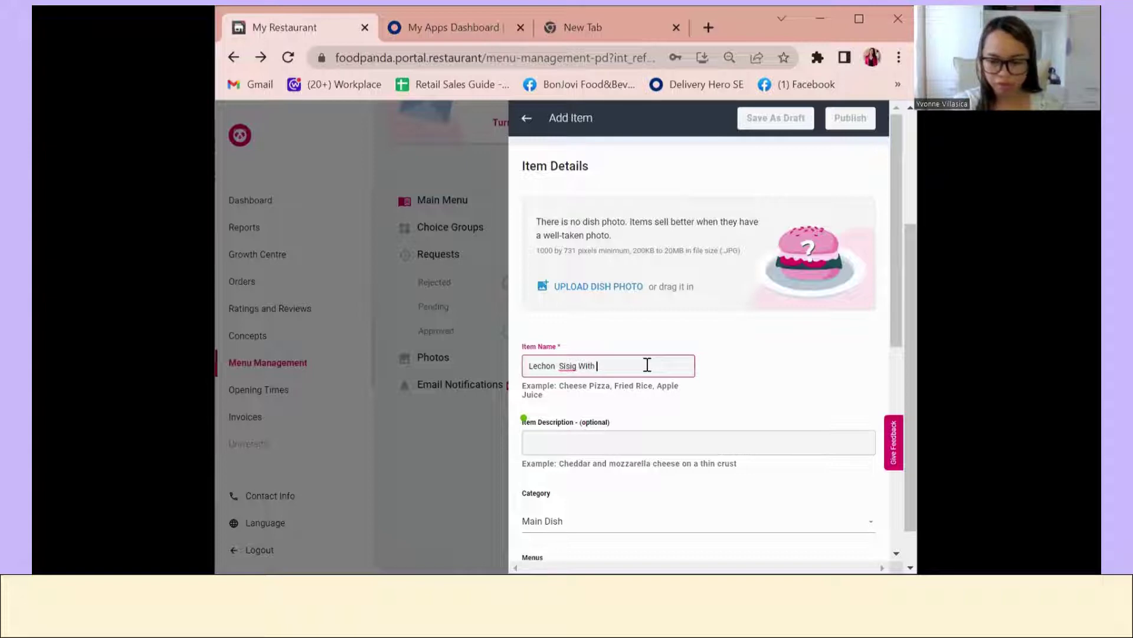
{"action": "type", "text": "Egg"}
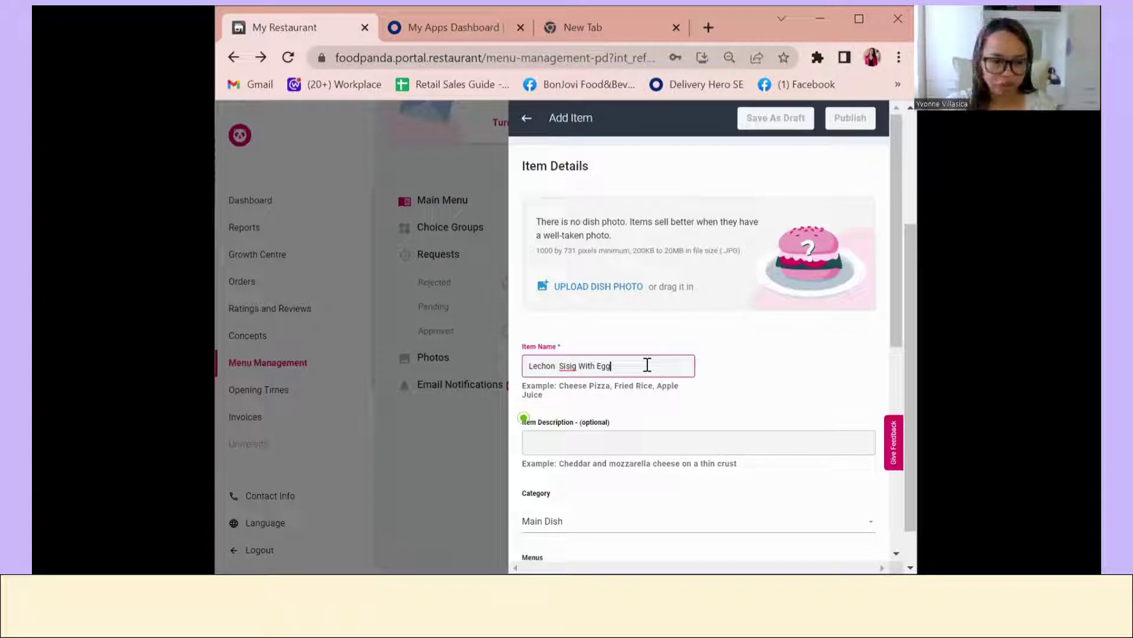
{"action": "scroll", "coordinate": [648, 365], "scroll_direction": "down", "scroll_amount": 3}
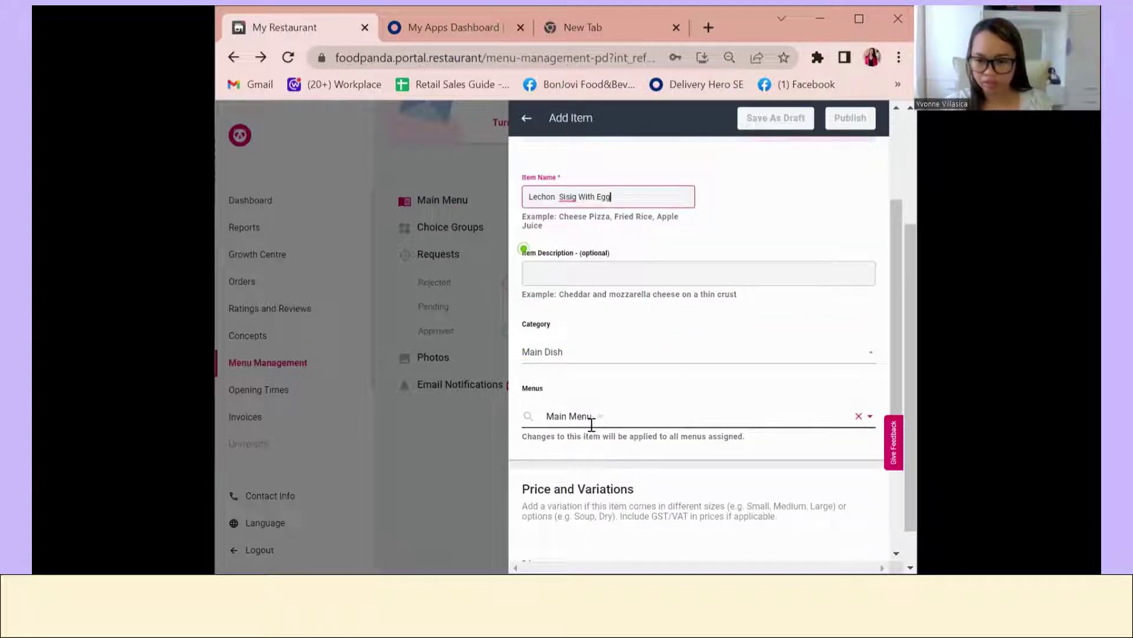
{"action": "scroll", "coordinate": [591, 424], "scroll_direction": "down", "scroll_amount": 4}
{"action": "left_click", "coordinate": [569, 356]}
{"action": "type", "text": "360"}
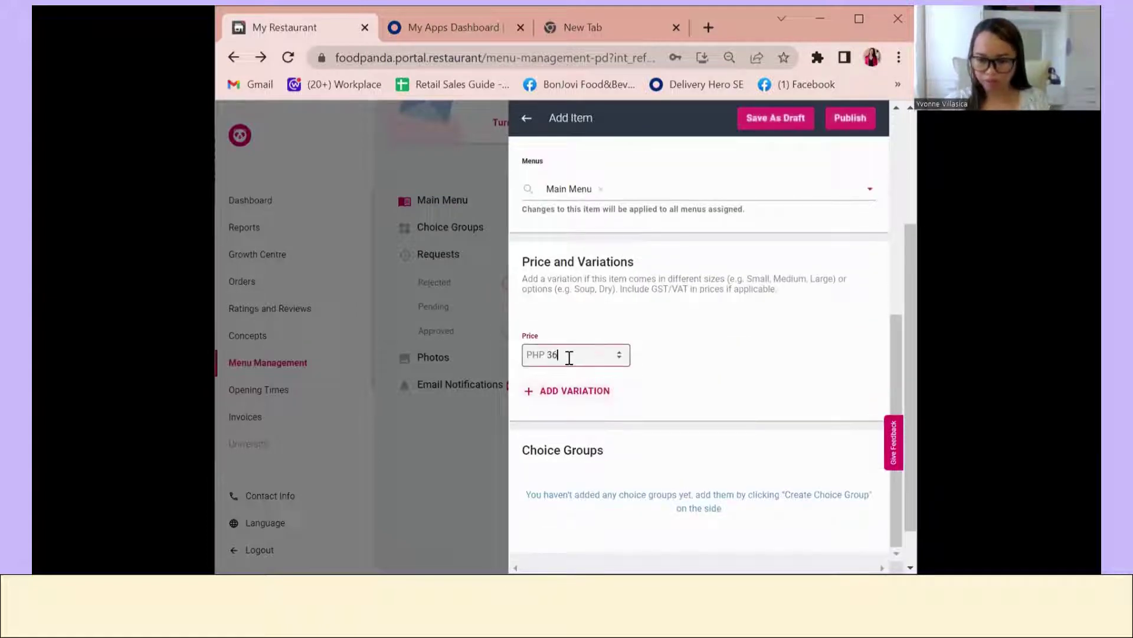
- Publish the Lechon Sisig With Egg item, submitting the previously uploaded dine-in menu photo
{"action": "left_click", "coordinate": [865, 118]}
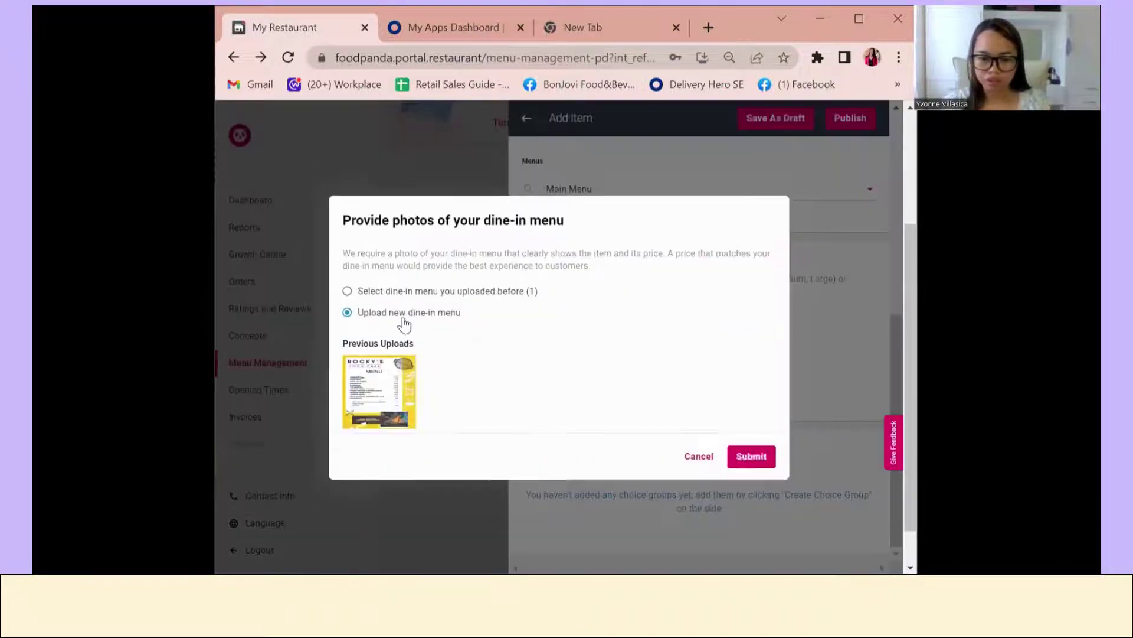
{"action": "left_click", "coordinate": [379, 390]}
{"action": "left_click", "coordinate": [750, 463]}
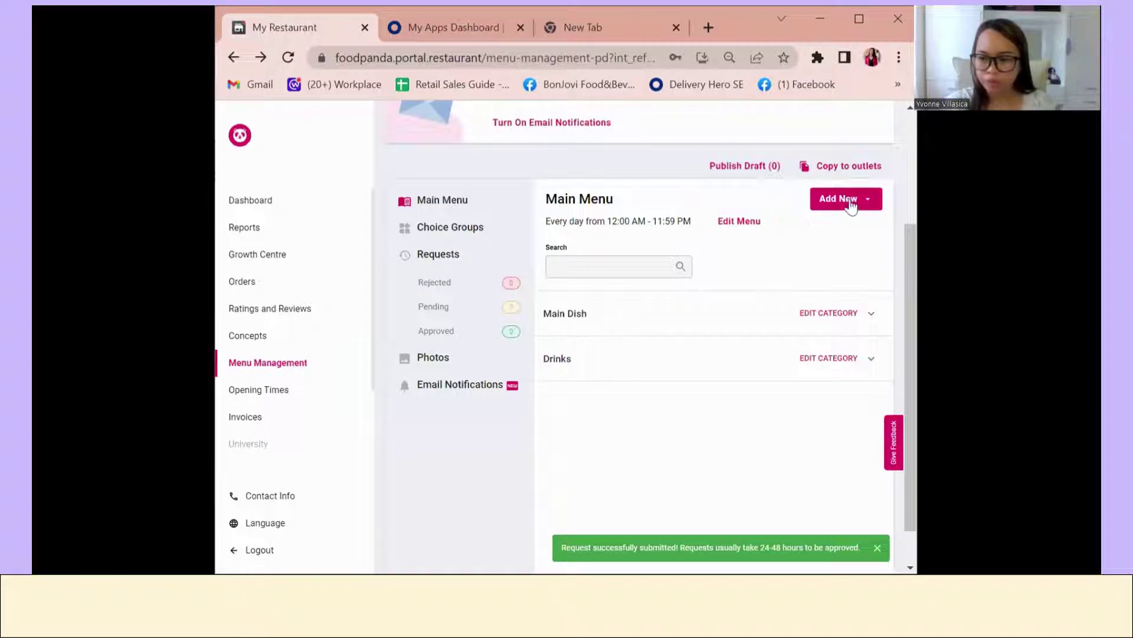
- Start a new item in the Main Dish category and name it Fried Veggie Lumpia (3 Pcs.)
{"action": "left_click", "coordinate": [849, 200]}
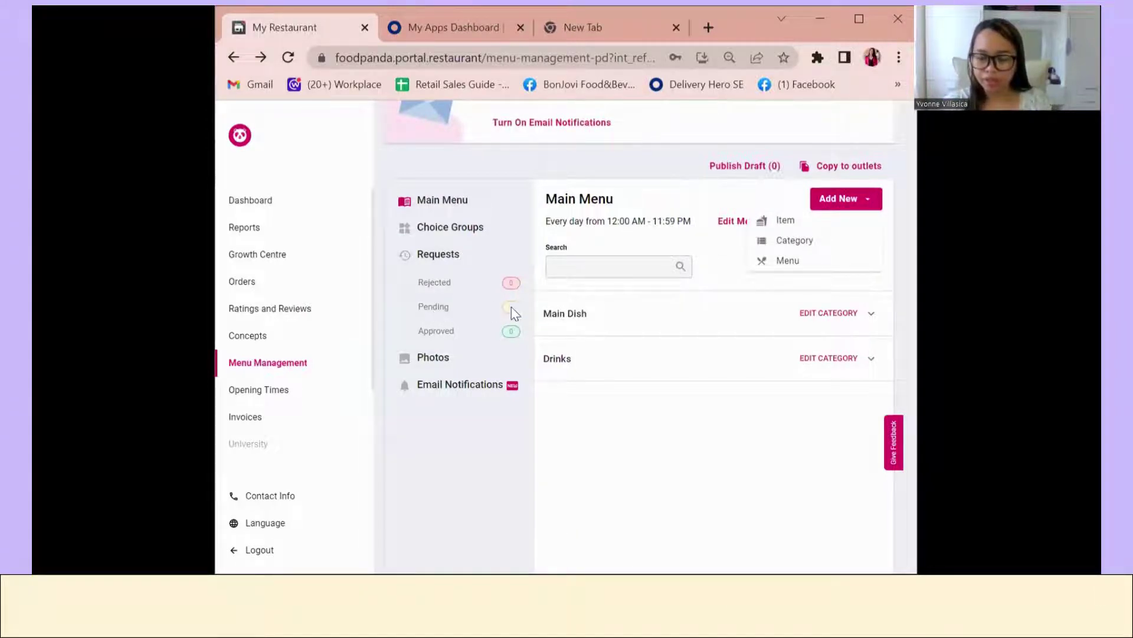
{"action": "left_click", "coordinate": [804, 222]}
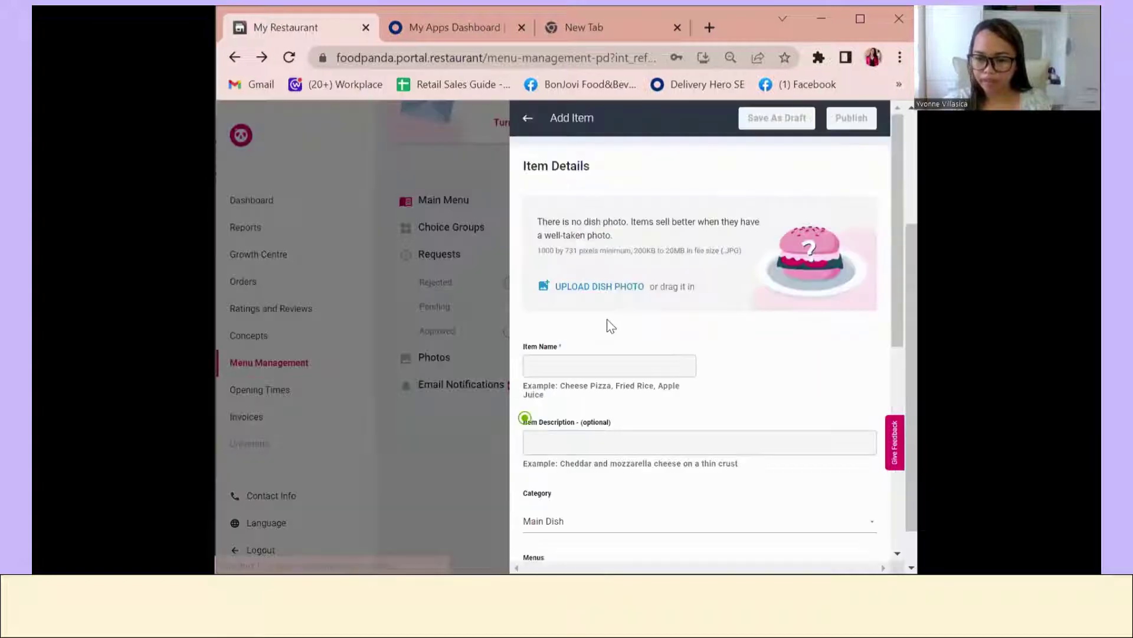
{"action": "left_click", "coordinate": [589, 362]}
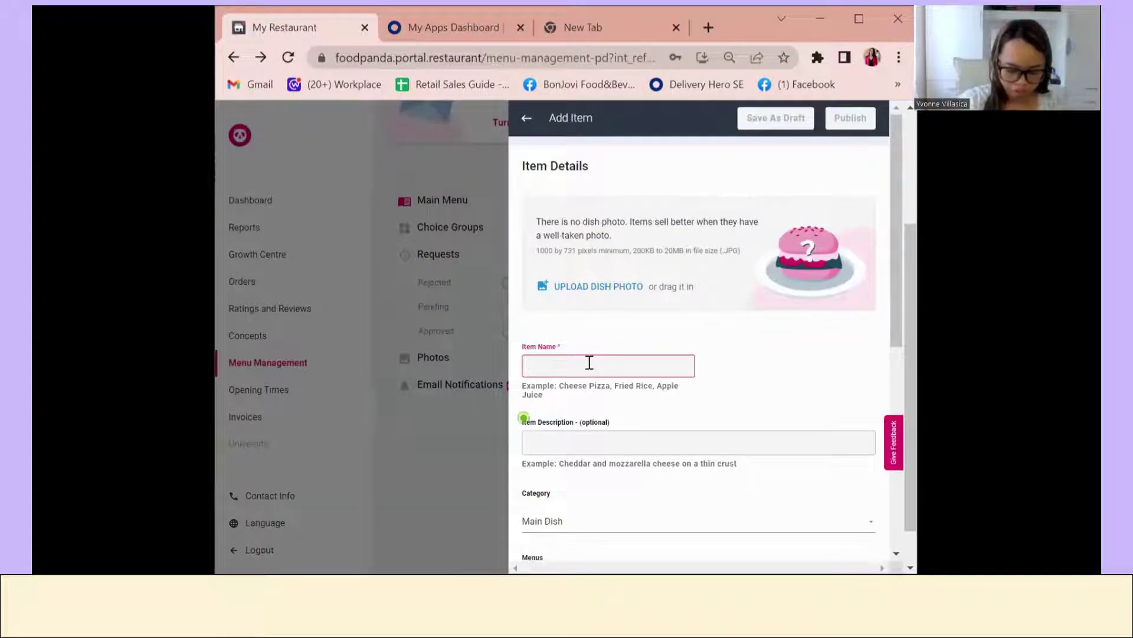
{"action": "type", "text": "Fried Ve"}
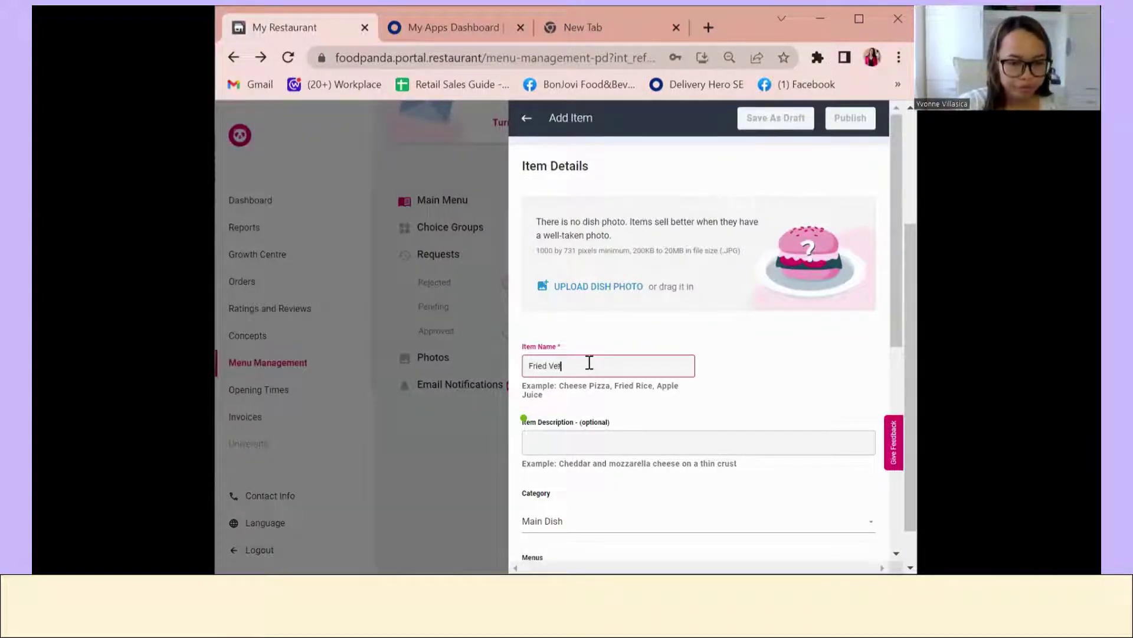
{"action": "type", "text": "ffie"}
{"action": "key", "text": "BackSpace"}
{"action": "key", "text": "BackSpace"}
{"action": "key", "text": "BackSpace"}
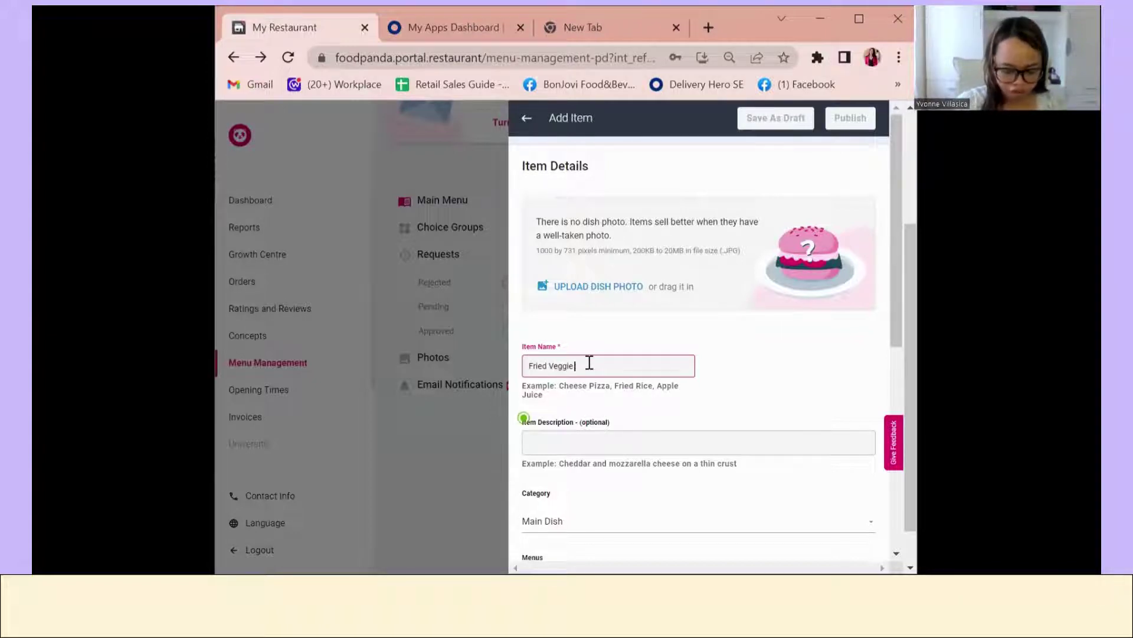
{"action": "type", "text": "gie Lumpia ("}
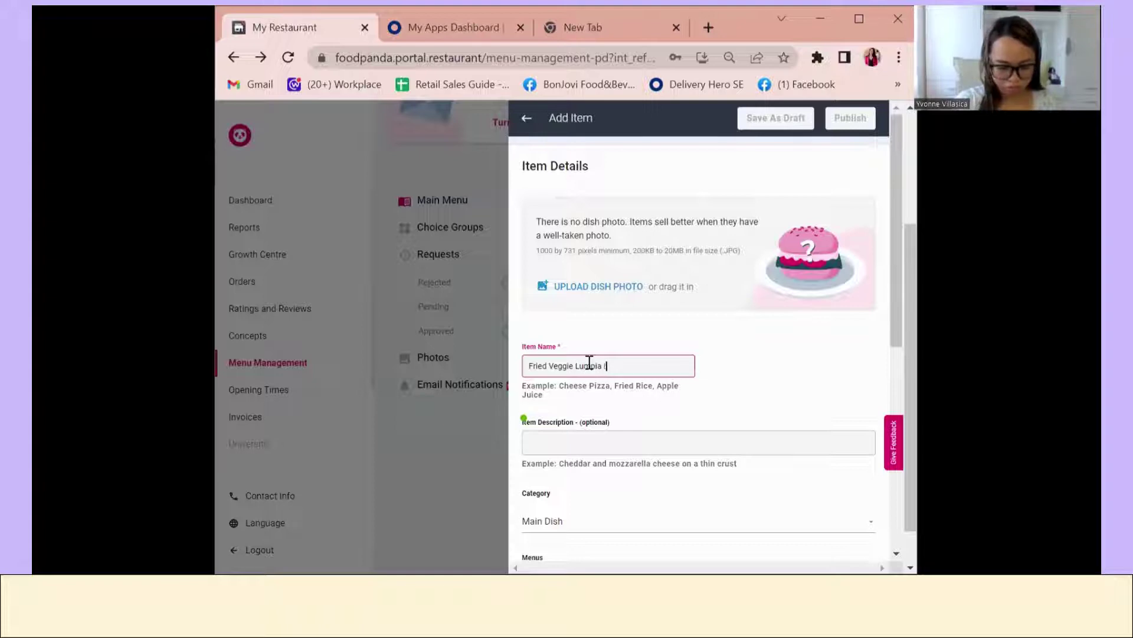
{"action": "type", "text": "3 Pcs"}
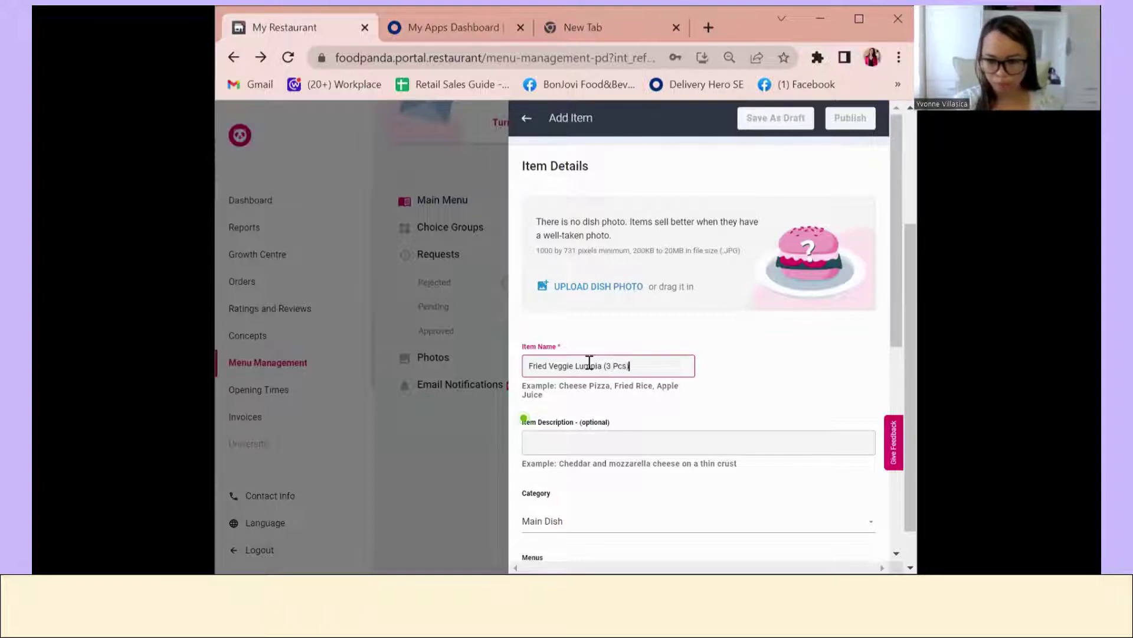
{"action": "key", "text": "BackSpace"}
{"action": "key", "text": "BackSpace"}
{"action": "key", "text": "BackSpace"}
{"action": "key", "text": "BackSpace"}
{"action": "type", "text": "x)"}
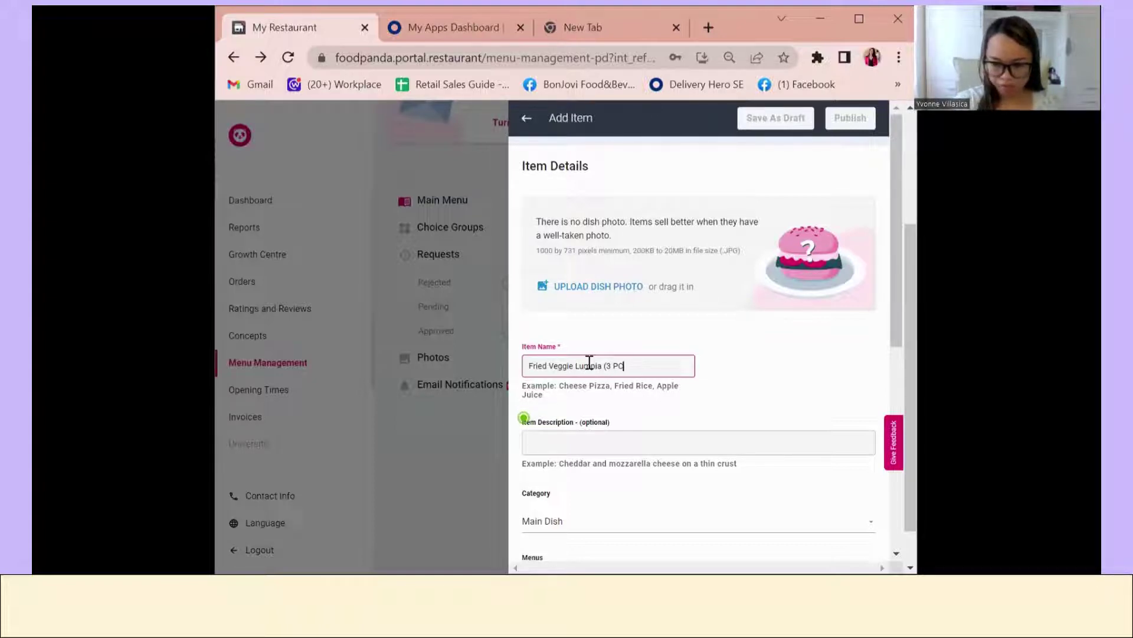
{"action": "key", "text": "BackSpace"}
{"action": "key", "text": "BackSpace"}
{"action": "type", "text": ")"}
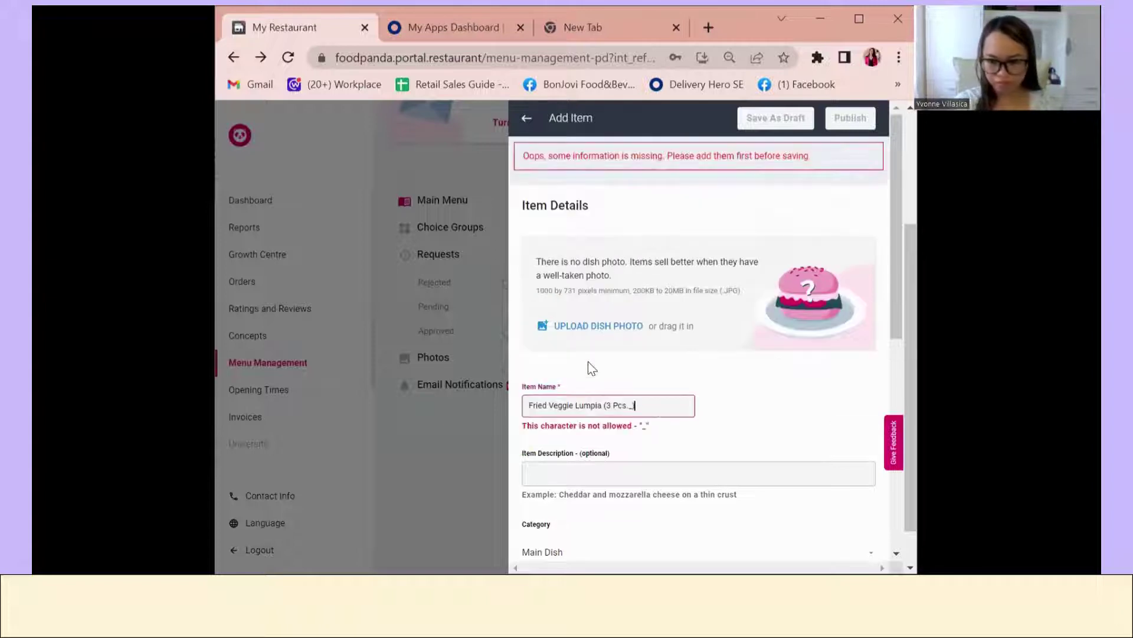
{"action": "key", "text": "BackSpace"}
{"action": "type", "text": "."}
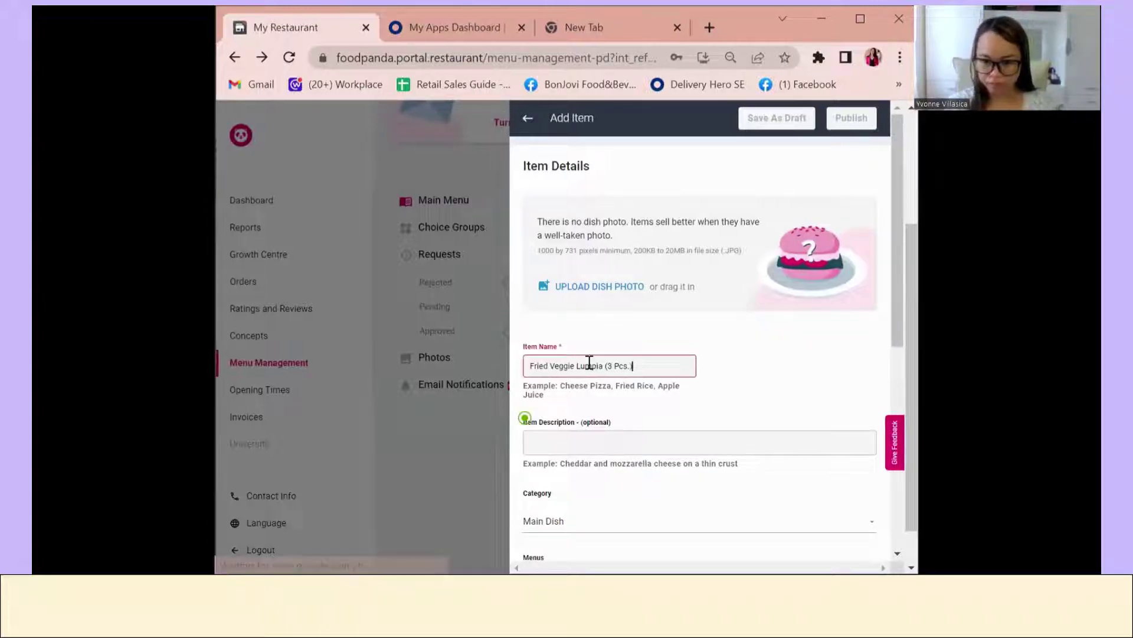
{"action": "type", "text": ")"}
- Set the Fried Veggie Lumpia price to PHP 75 and publish the item with the previously uploaded dine-in menu photo
{"action": "scroll", "coordinate": [624, 357], "scroll_direction": "down", "scroll_amount": 3}
{"action": "scroll", "coordinate": [627, 364], "scroll_direction": "down", "scroll_amount": 2}
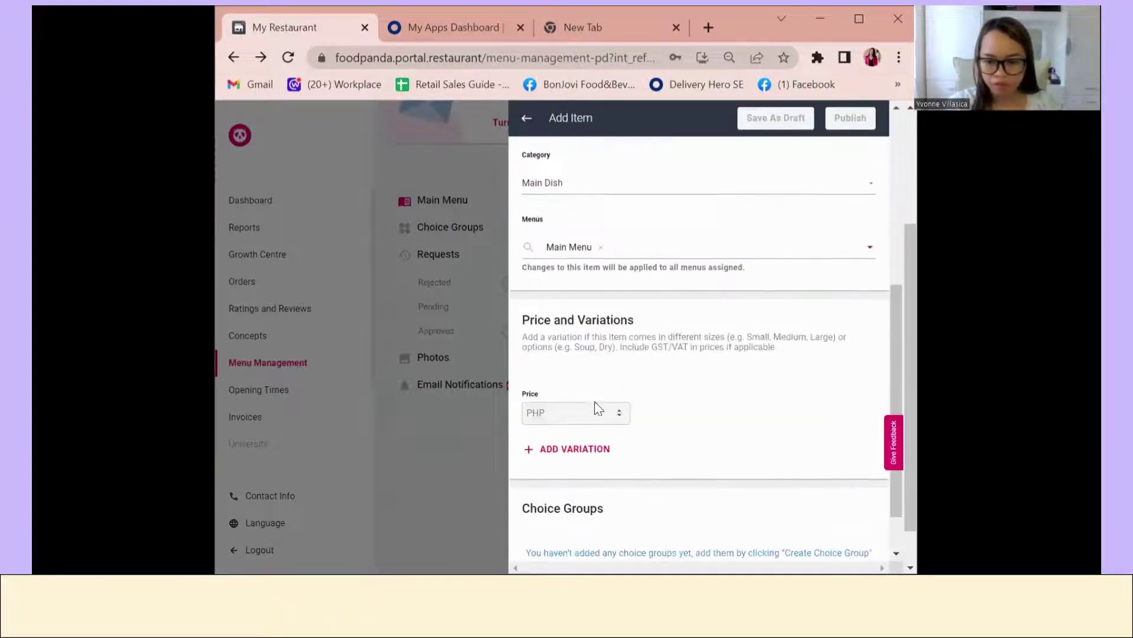
{"action": "left_click", "coordinate": [599, 406]}
{"action": "type", "text": "75"}
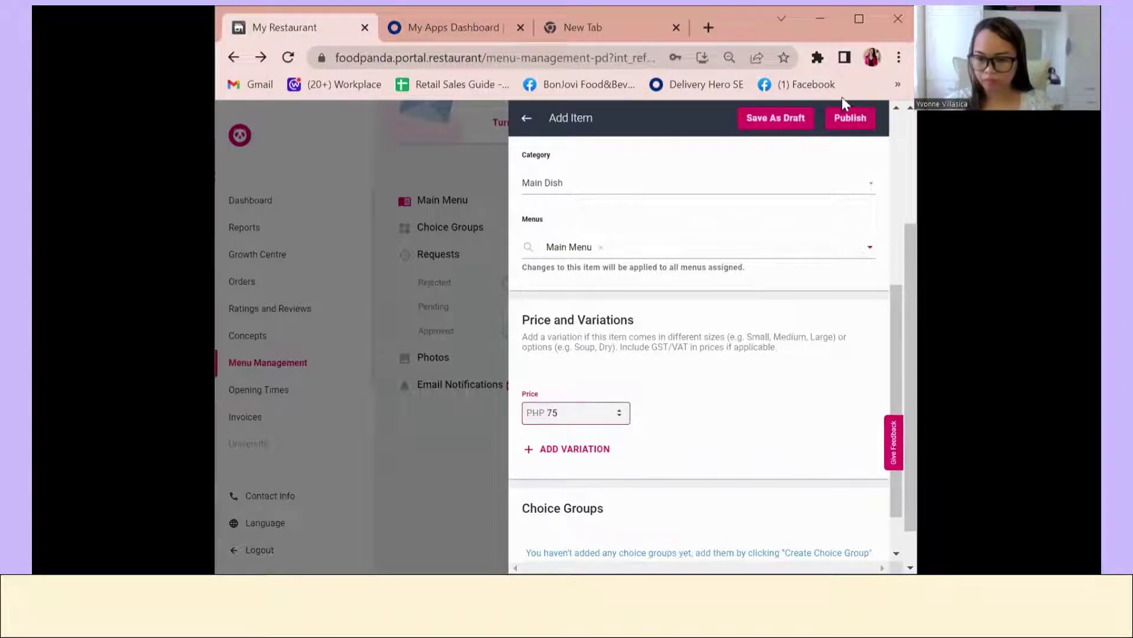
{"action": "left_click", "coordinate": [844, 118]}
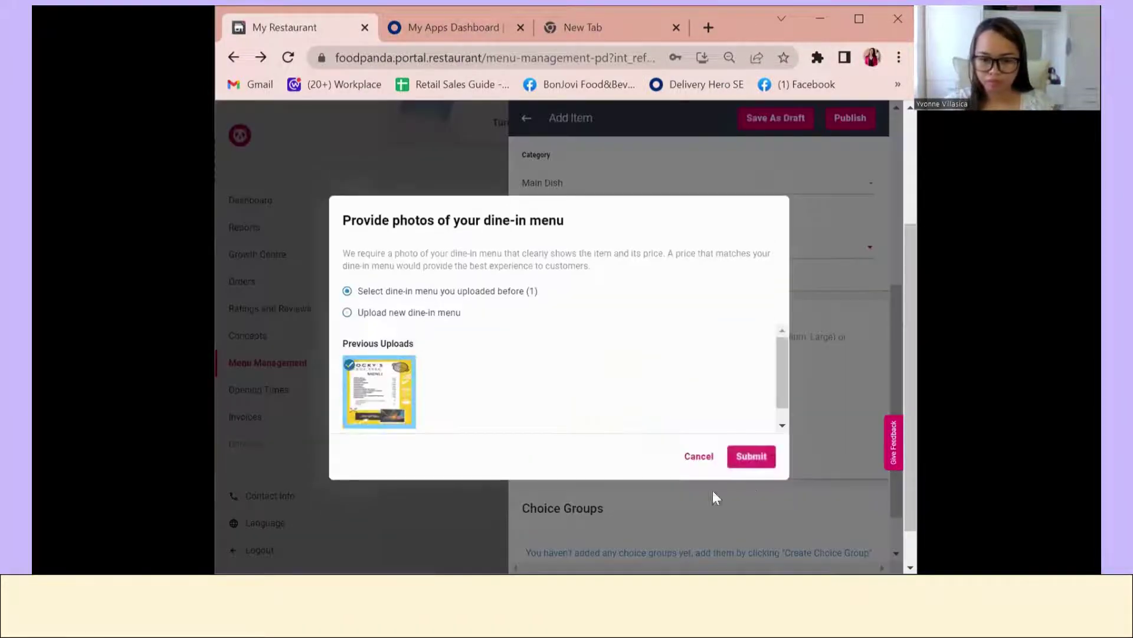
{"action": "left_click", "coordinate": [750, 456]}
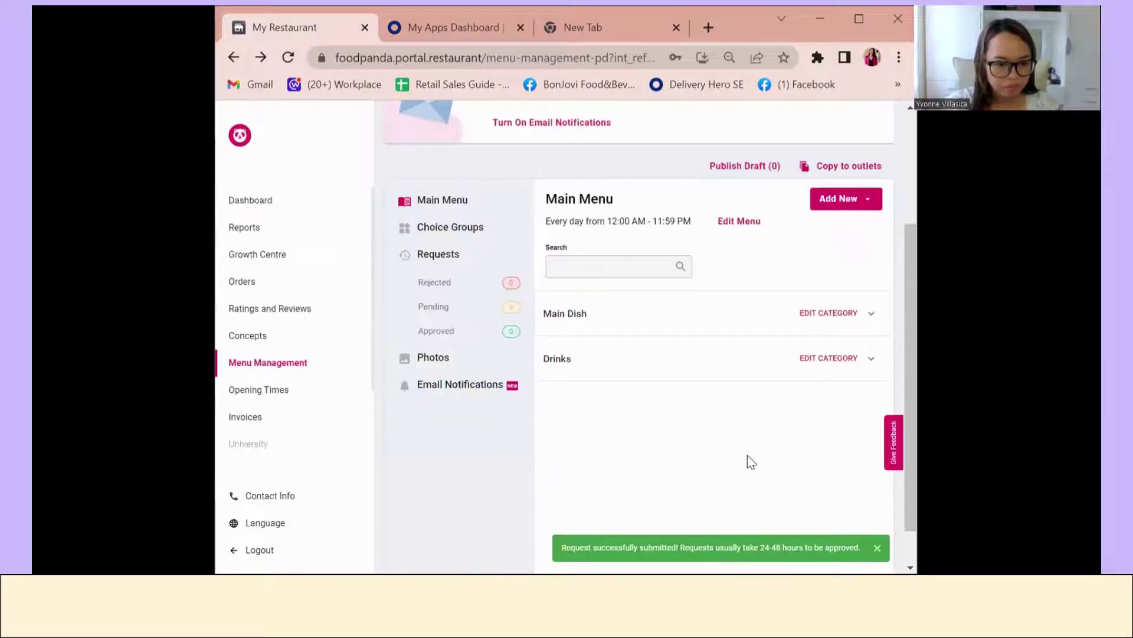
- Create a new item named Lechon Dinuguan in the Main Dish category and set its price to PHP 230
{"action": "left_click", "coordinate": [826, 205]}
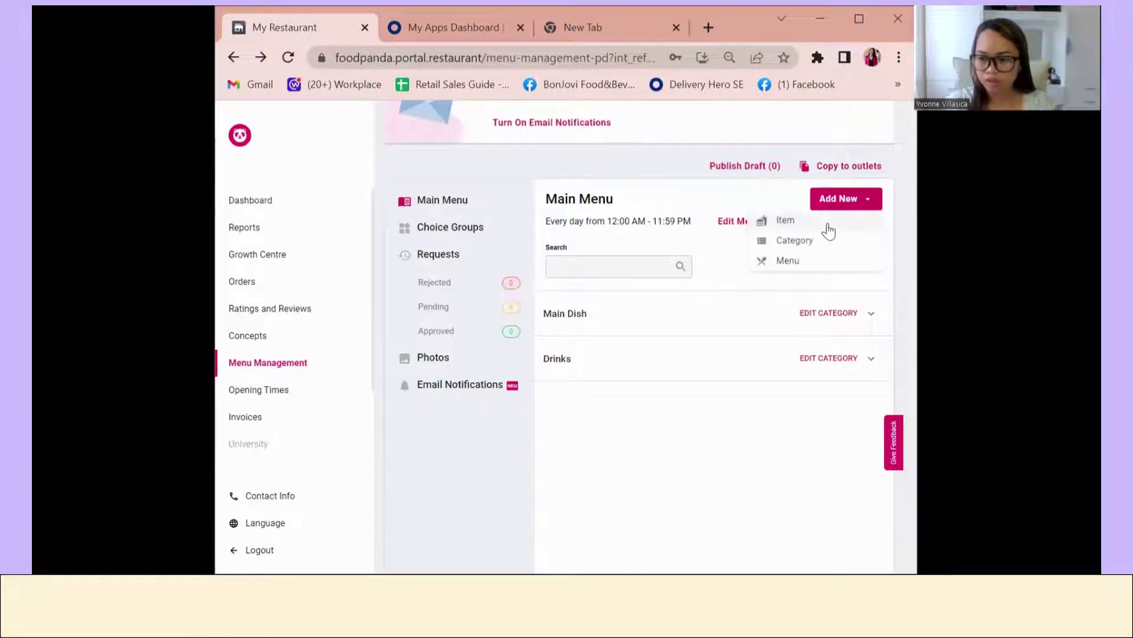
{"action": "left_click", "coordinate": [783, 247]}
{"action": "left_click", "coordinate": [612, 362]}
{"action": "type", "text": "Lechon Dinuguan"}
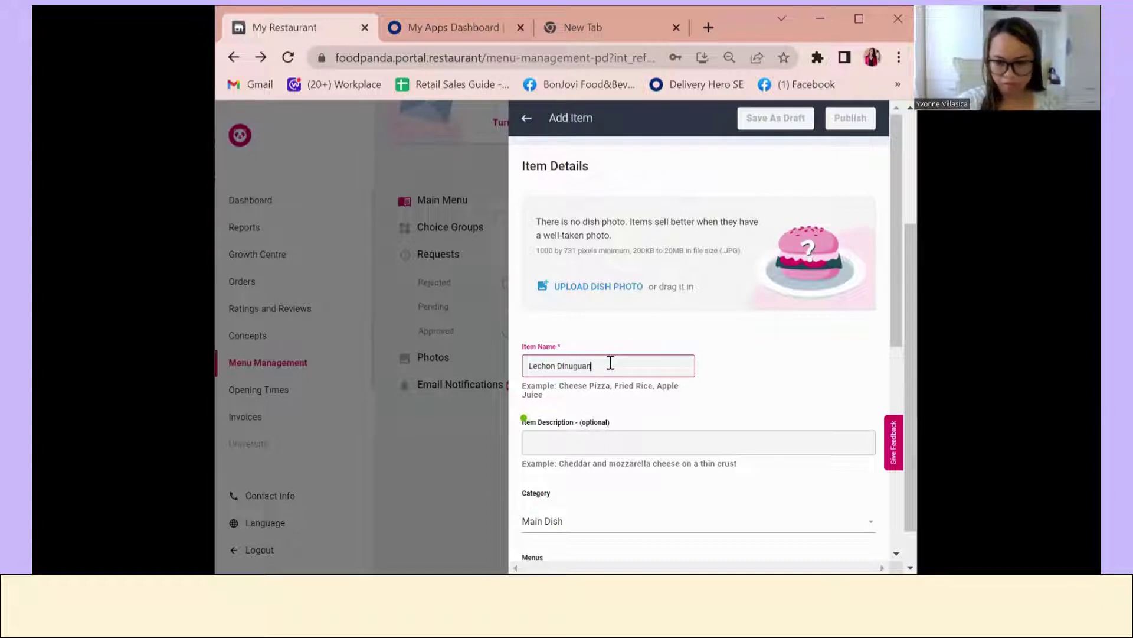
{"action": "scroll", "coordinate": [595, 379], "scroll_direction": "down", "scroll_amount": 4}
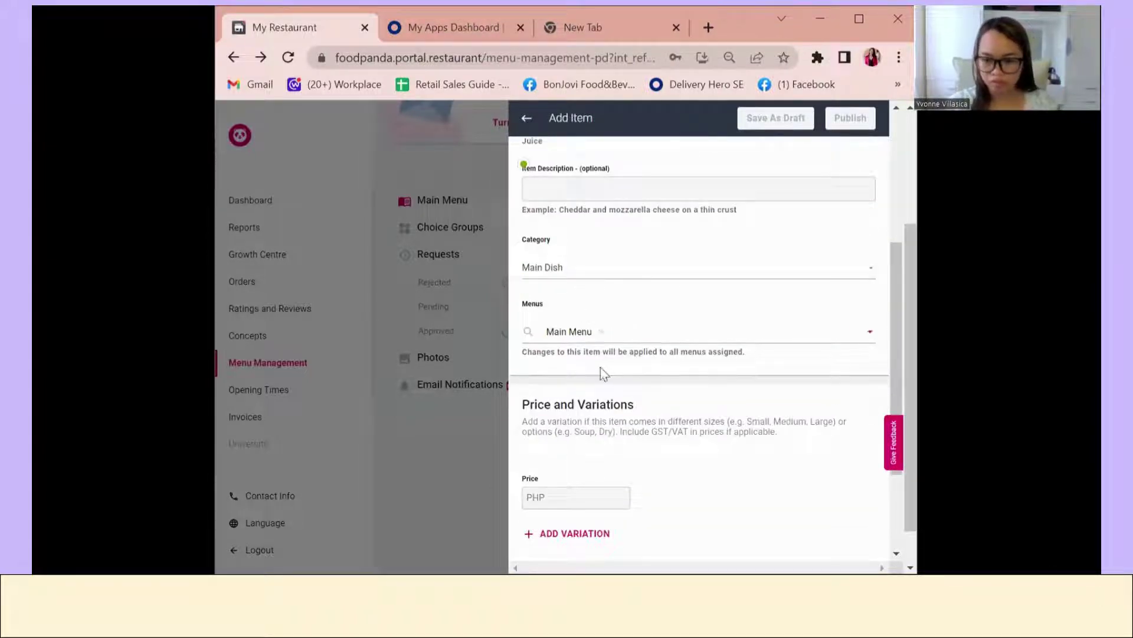
{"action": "scroll", "coordinate": [600, 368], "scroll_direction": "down", "scroll_amount": 2}
{"action": "left_click", "coordinate": [585, 356]}
{"action": "type", "text": "230"}
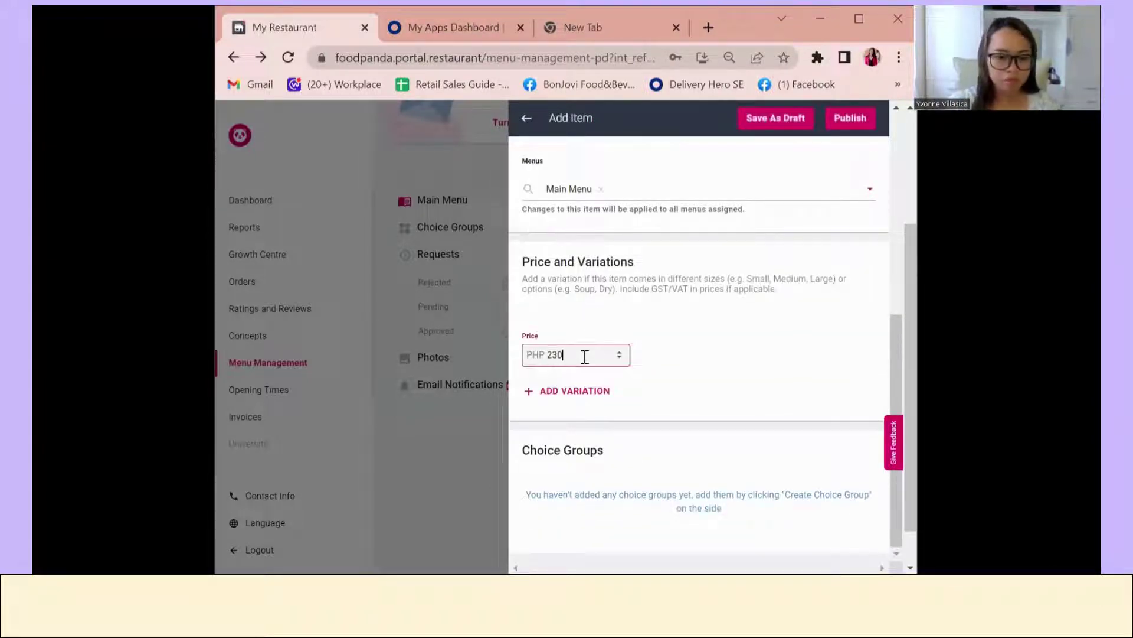
- Publish the Lechon Dinuguan item, submitting the previously uploaded dine-in menu photo
{"action": "left_click", "coordinate": [850, 118]}
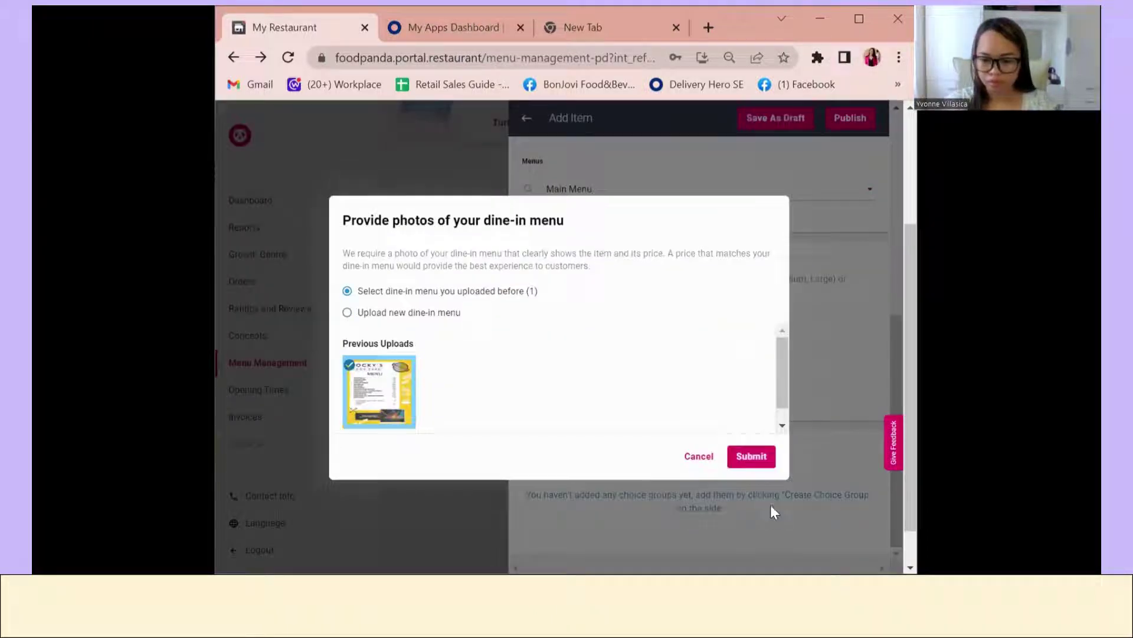
{"action": "left_click", "coordinate": [755, 458]}
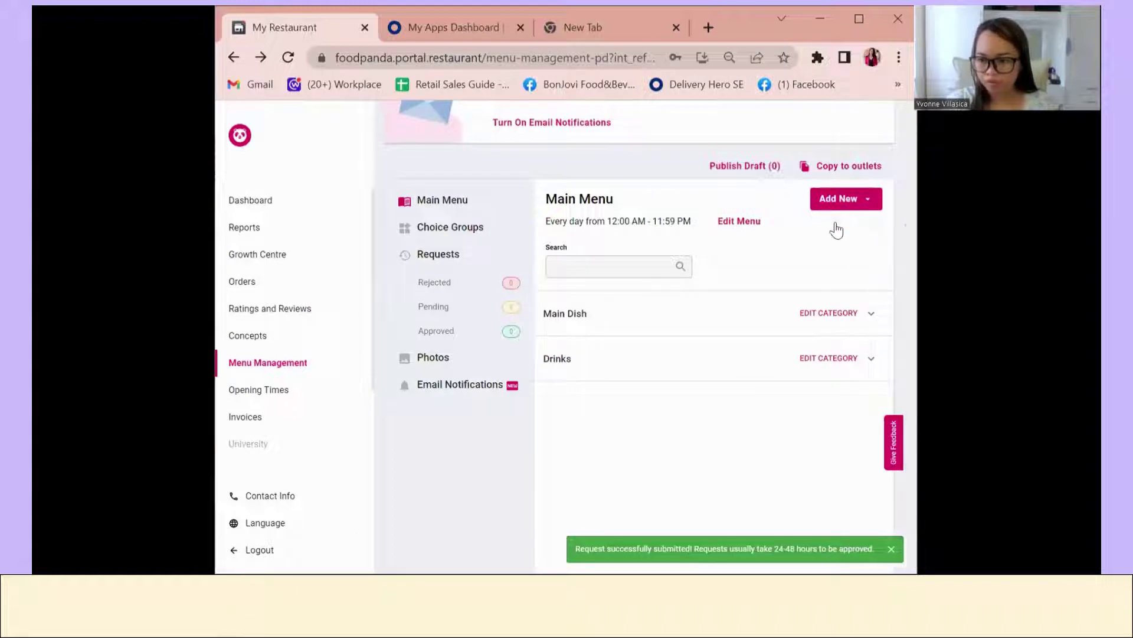
- Start a new item in the Main Dish category and name it Lechon Meal
{"action": "left_click", "coordinate": [838, 204]}
{"action": "left_click", "coordinate": [791, 221]}
{"action": "left_click", "coordinate": [570, 369]}
{"action": "type", "text": "Le"}
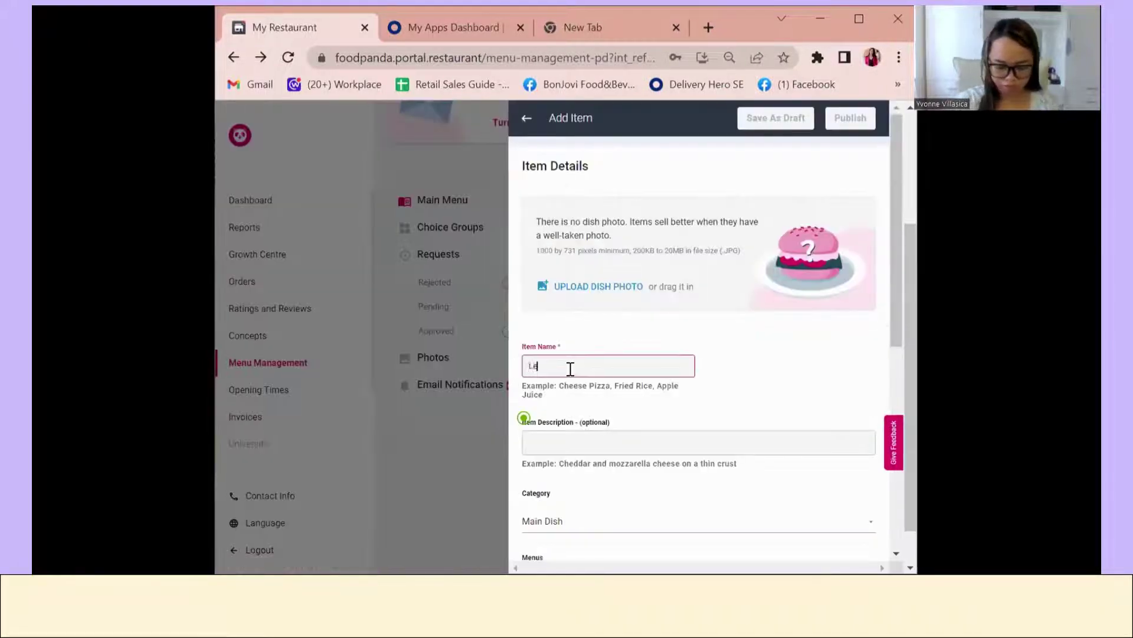
{"action": "type", "text": "chon Meal"}
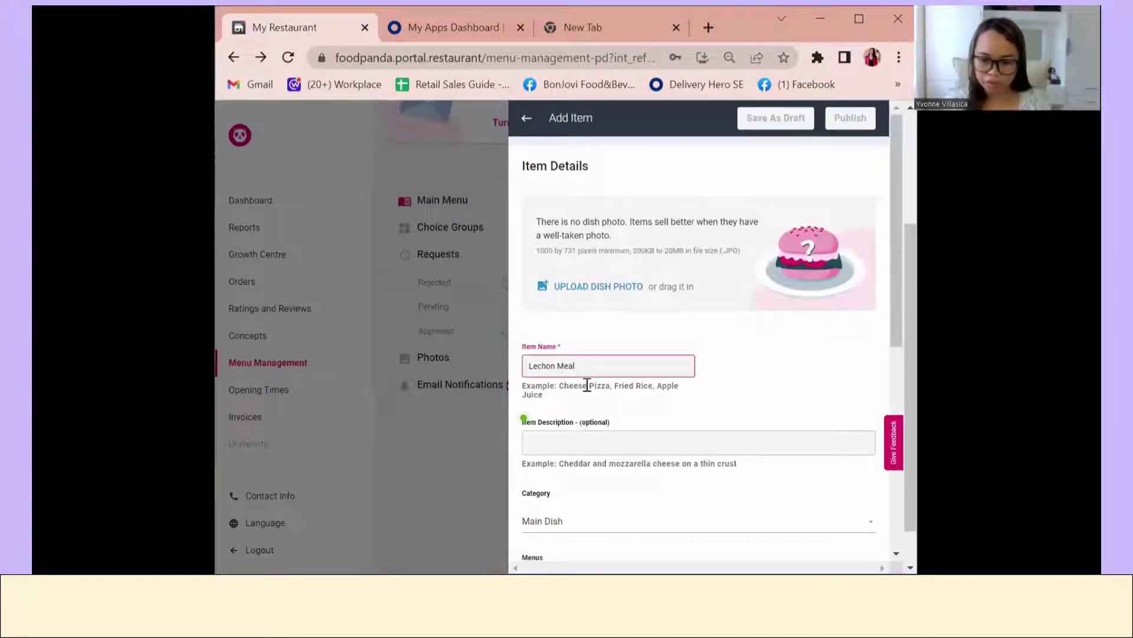
- Set the Lechon Meal price to PHP 260 and publish the item with the previously uploaded dine-in menu photo
{"action": "left_click", "coordinate": [582, 437]}
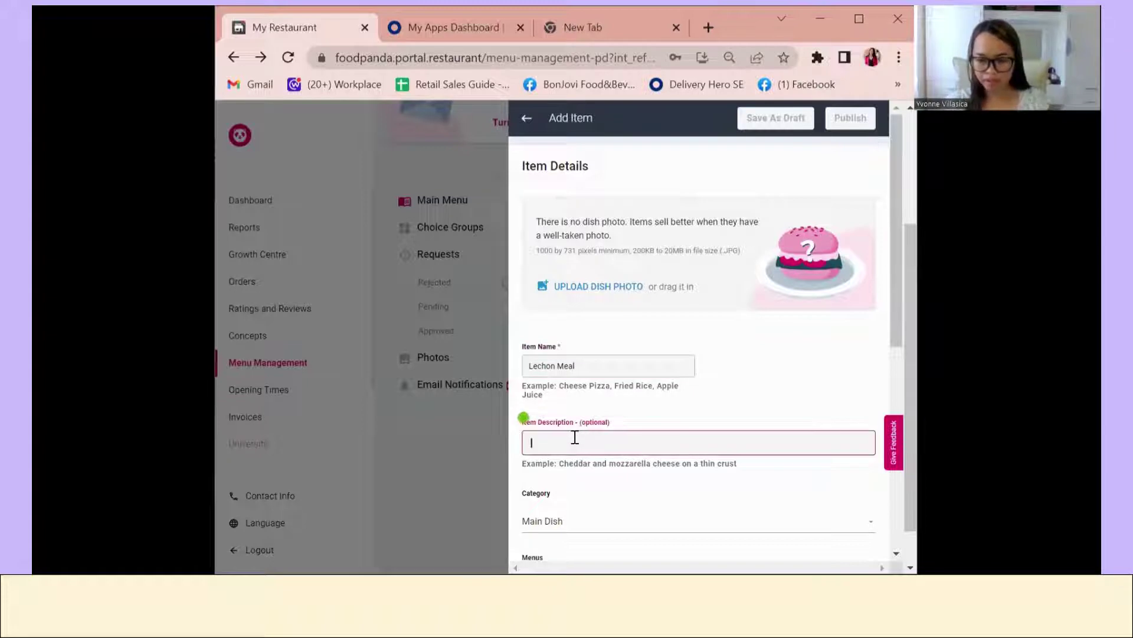
{"action": "scroll", "coordinate": [600, 424], "scroll_direction": "down", "scroll_amount": 2}
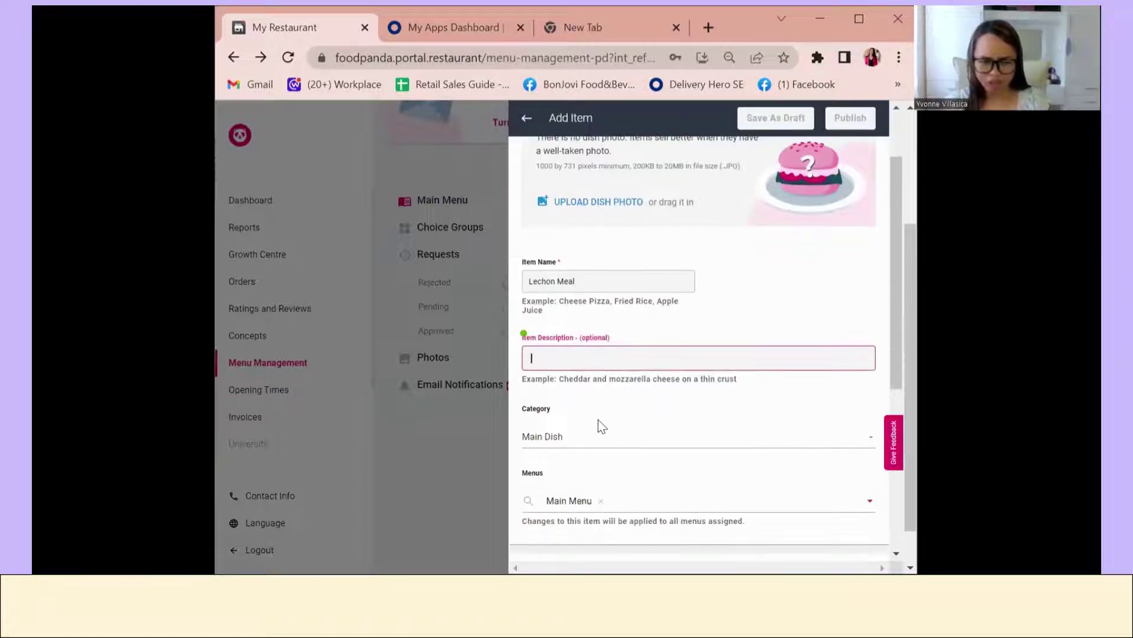
{"action": "scroll", "coordinate": [599, 435], "scroll_direction": "down", "scroll_amount": 4}
{"action": "left_click", "coordinate": [593, 493]}
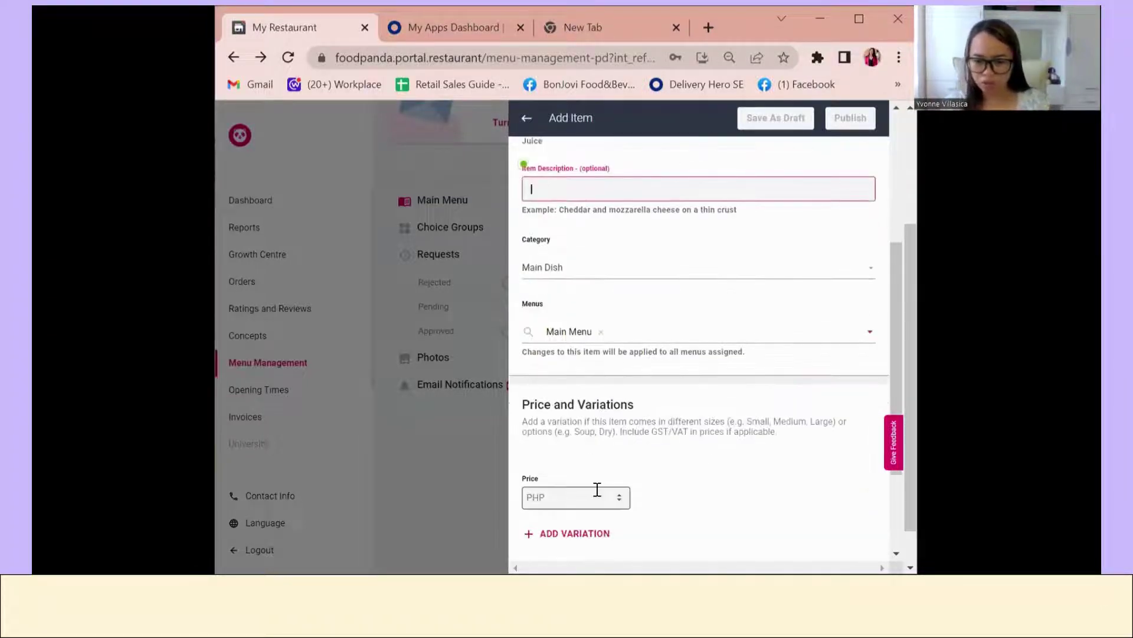
{"action": "type", "text": "260"}
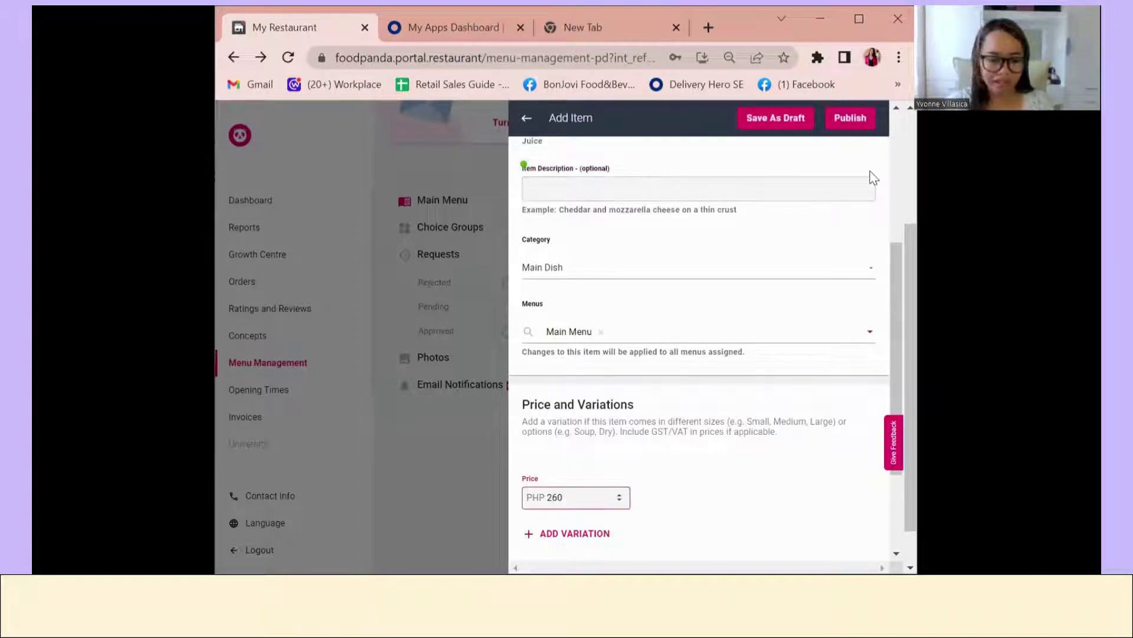
{"action": "left_click", "coordinate": [848, 118]}
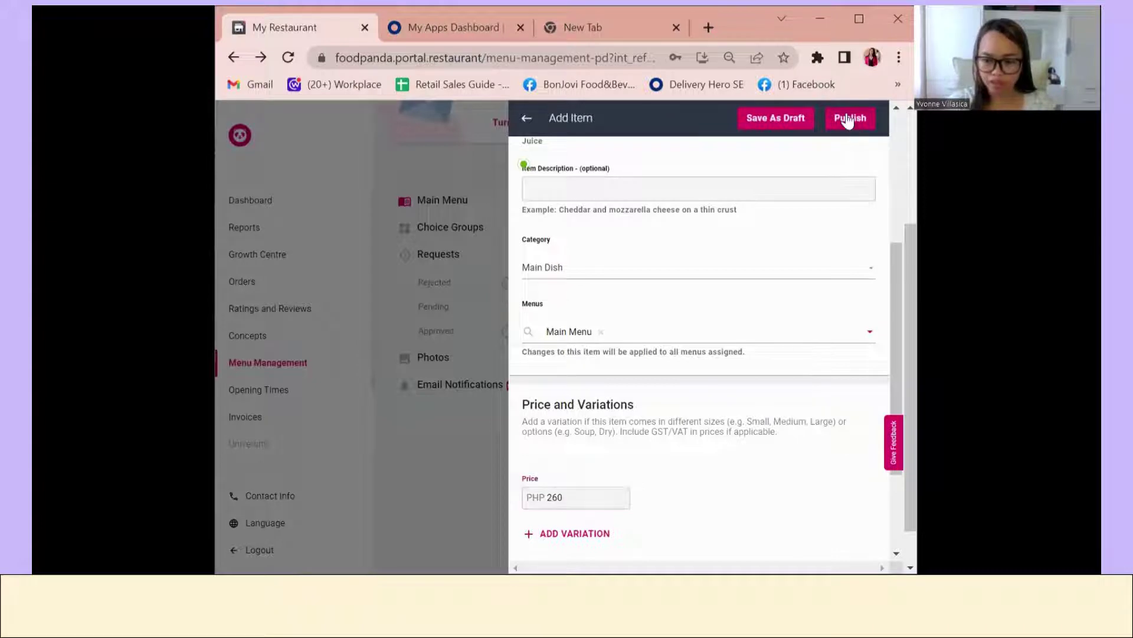
{"action": "left_click", "coordinate": [446, 290]}
{"action": "left_click", "coordinate": [379, 391]}
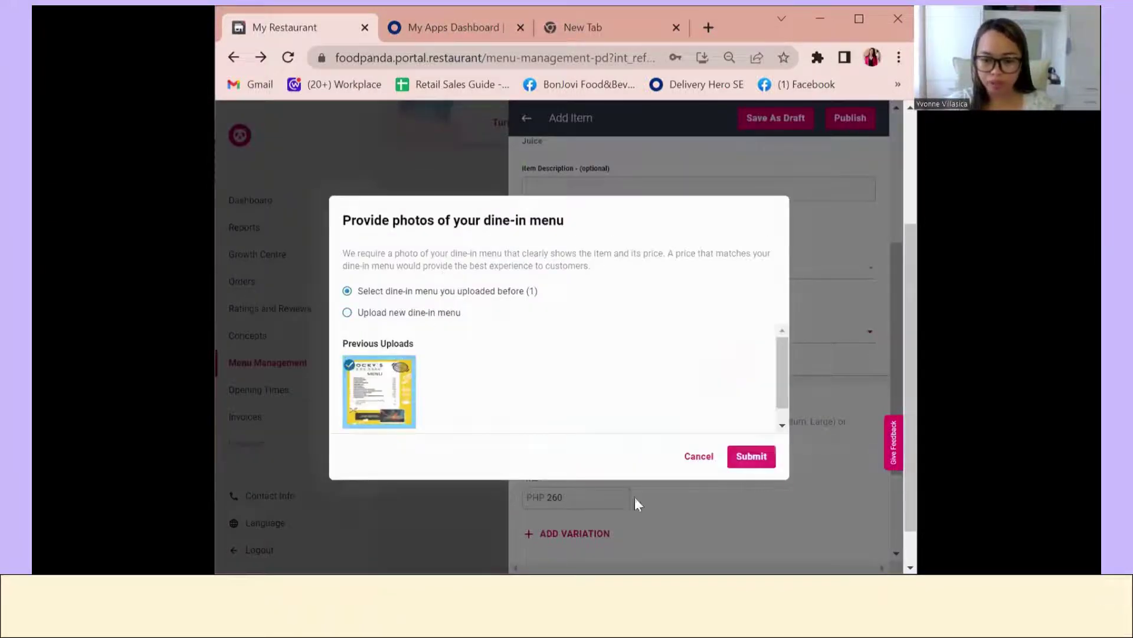
{"action": "left_click", "coordinate": [745, 461]}
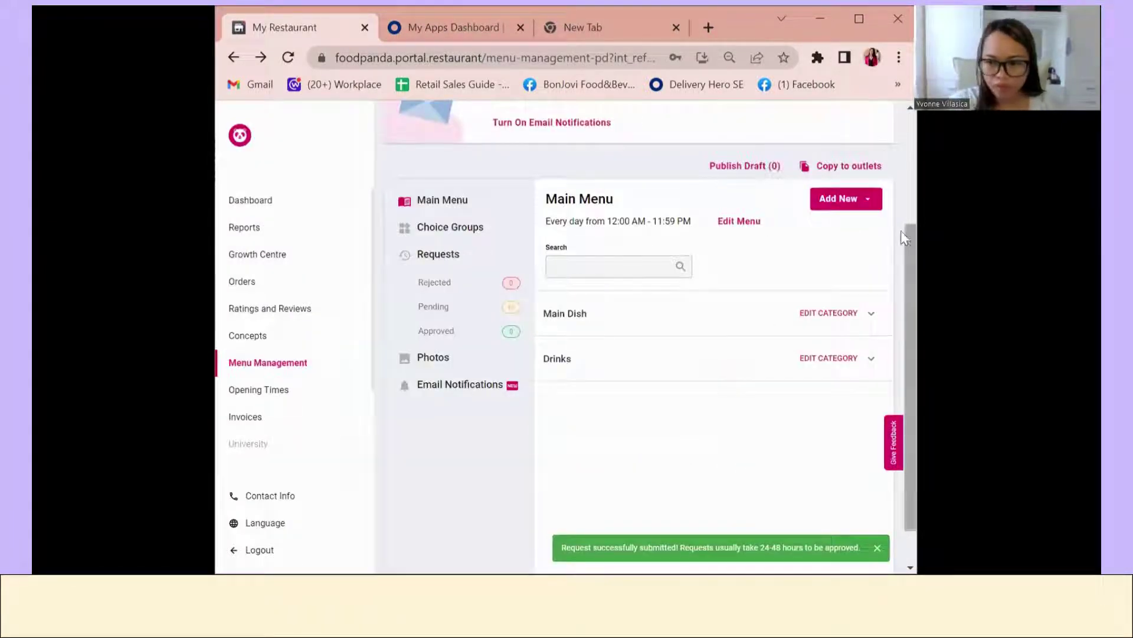
- Start a new item in the Main Dish category and name it Pork Ribs With Mashed Potato
{"action": "left_click", "coordinate": [841, 199]}
{"action": "left_click", "coordinate": [802, 222]}
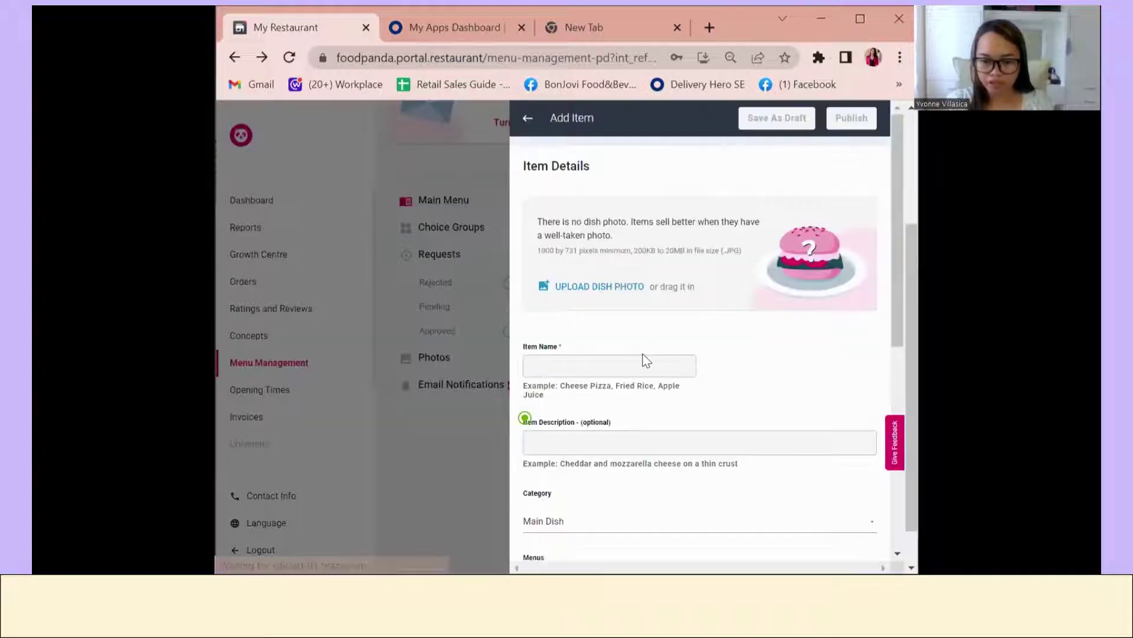
{"action": "type", "text": "(Po"}
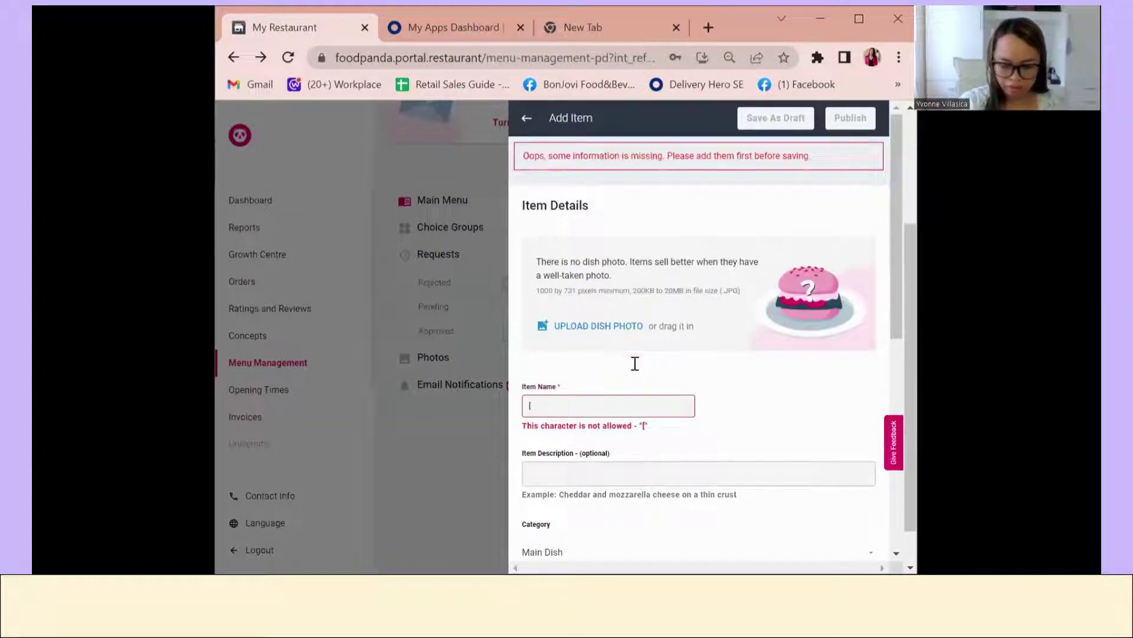
{"action": "key", "text": "BackSpace"}
{"action": "key", "text": "BackSpace"}
{"action": "key", "text": "BackSpace"}
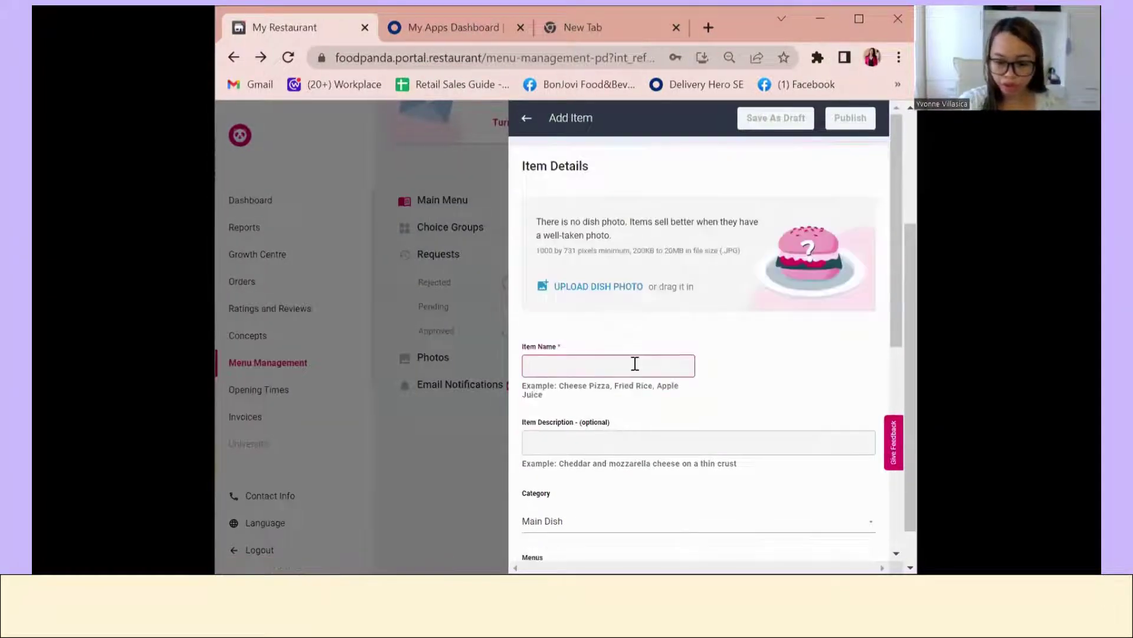
{"action": "type", "text": "Pork Rib"}
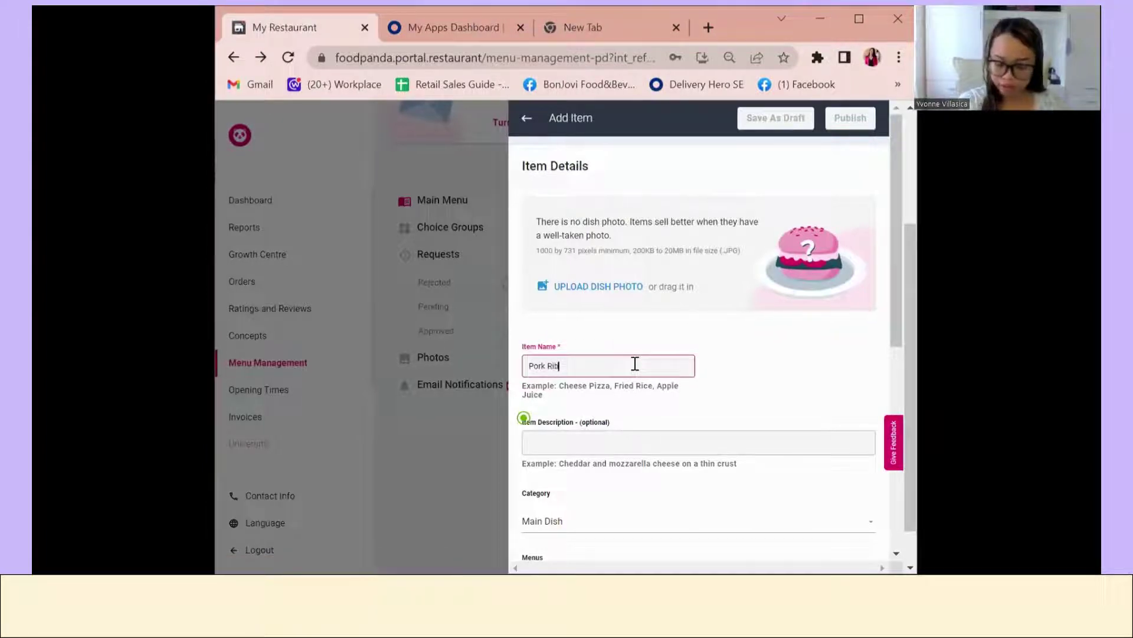
{"action": "type", "text": "s"}
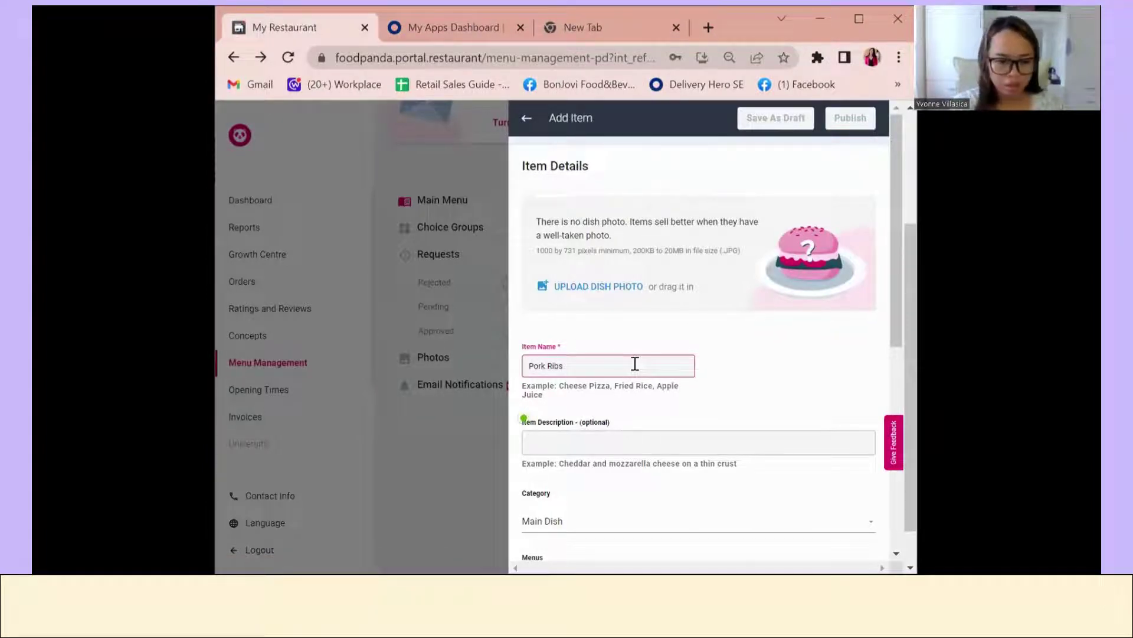
{"action": "type", "text": " With Mas"}
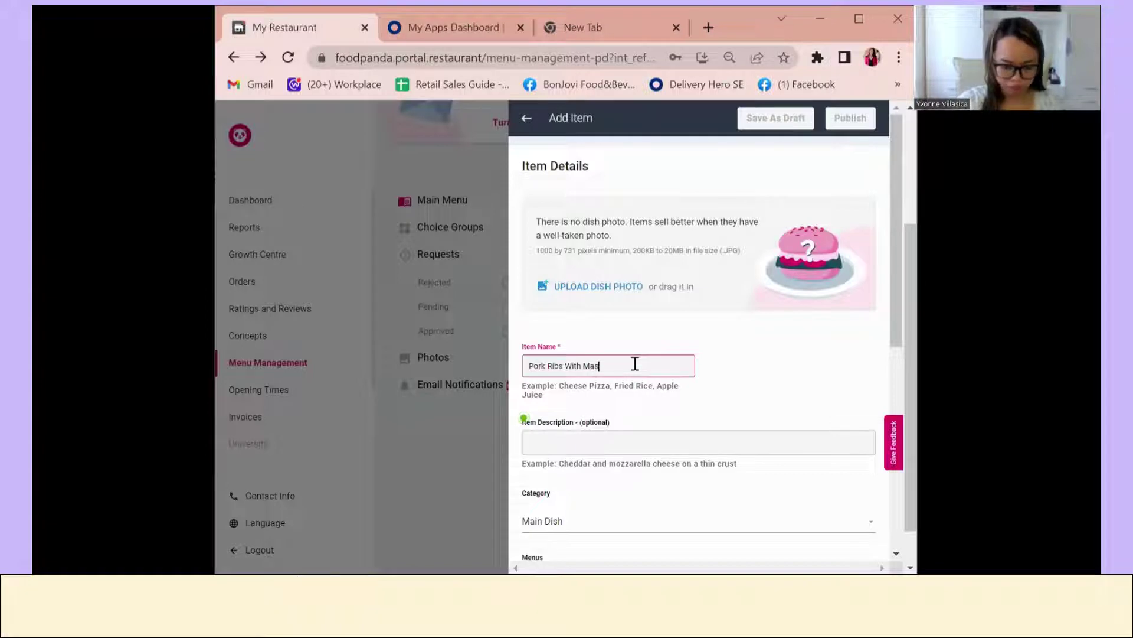
{"action": "type", "text": "hed P"}
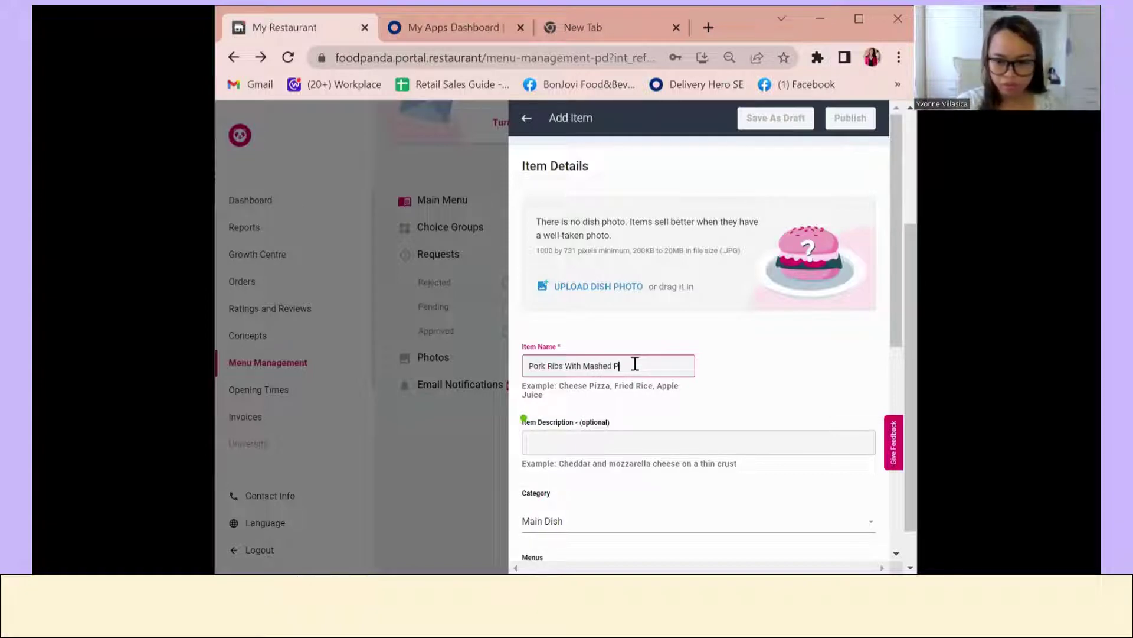
{"action": "type", "text": "o"}
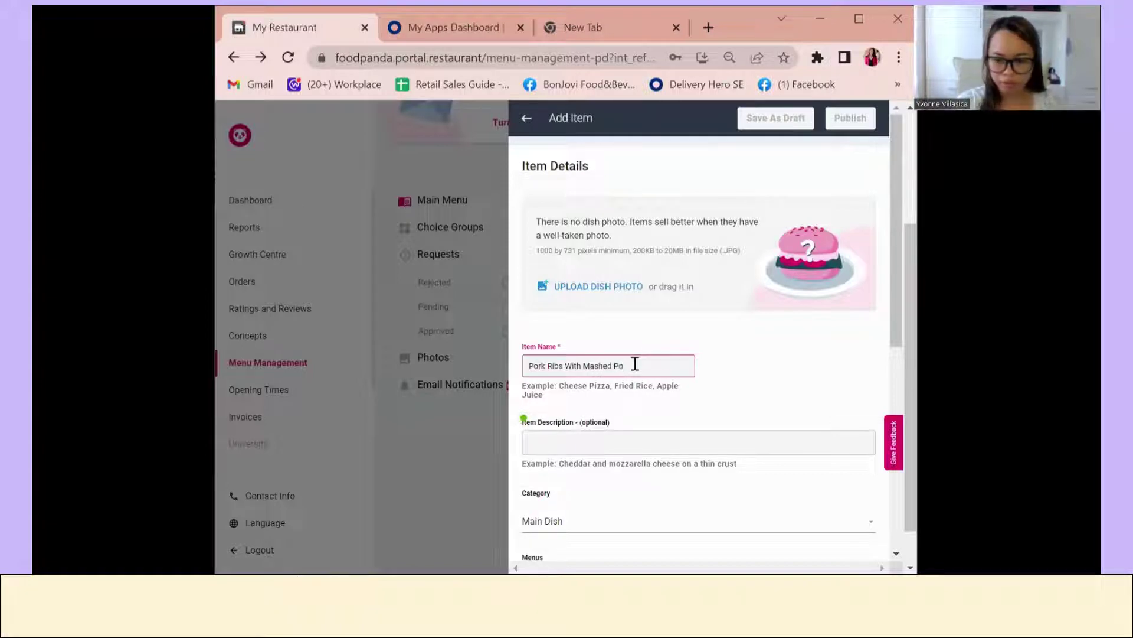
{"action": "type", "text": "tato"}
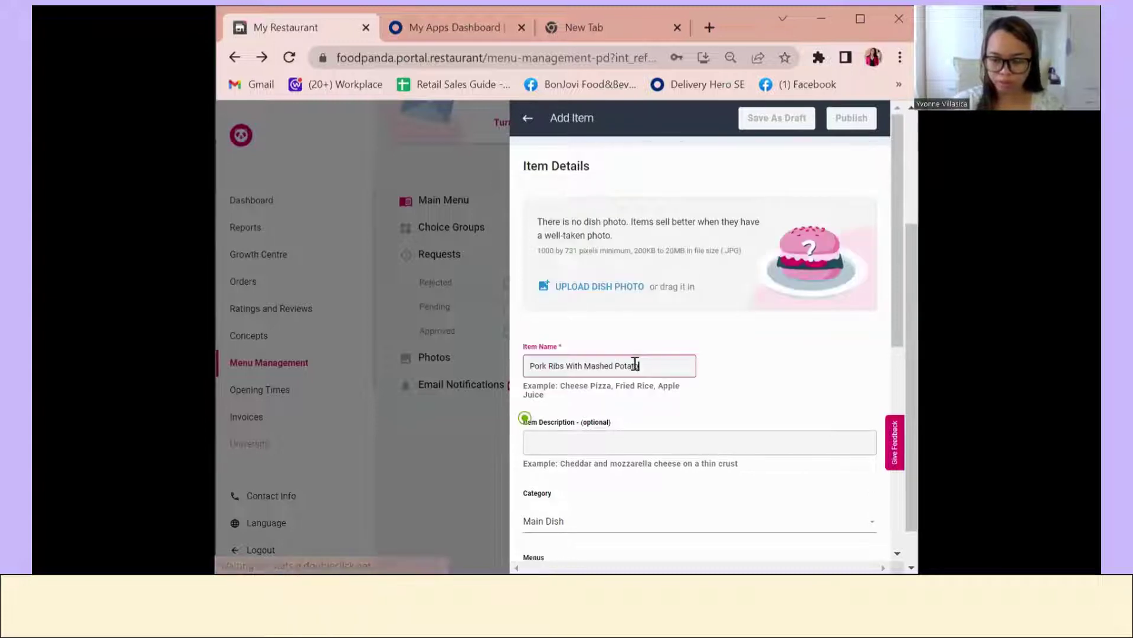
- Set the Pork Ribs With Mashed Potato price to PHP 325 and publish the item with the previously uploaded dine-in menu photo
{"action": "scroll", "coordinate": [608, 397], "scroll_direction": "down", "scroll_amount": 3}
{"action": "scroll", "coordinate": [585, 406], "scroll_direction": "down", "scroll_amount": 4}
{"action": "left_click", "coordinate": [557, 352]}
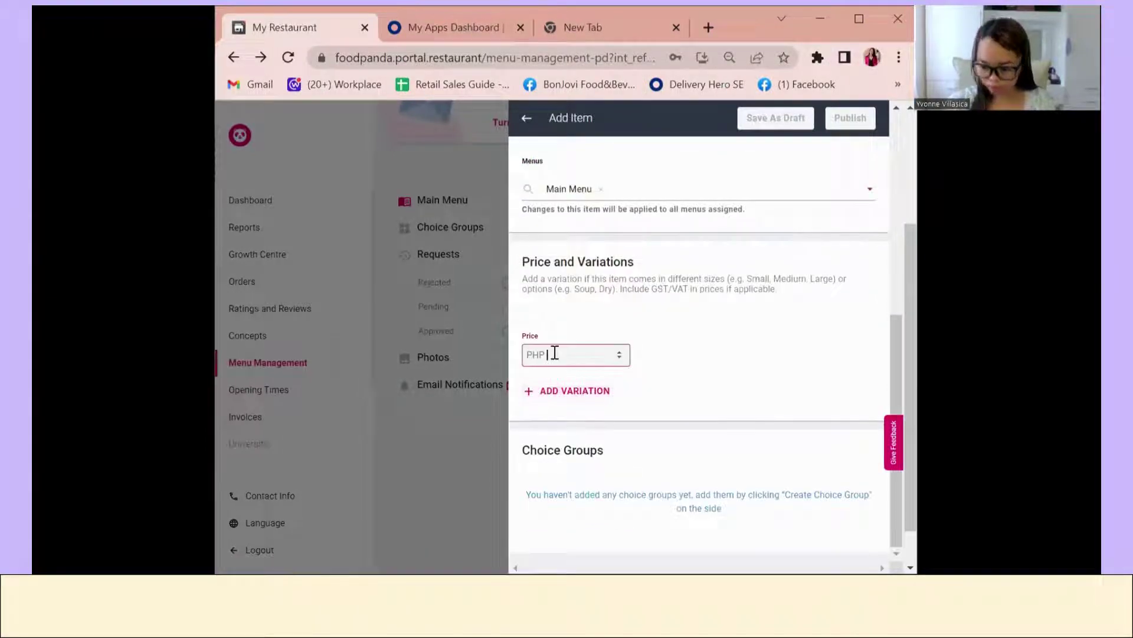
{"action": "type", "text": "325"}
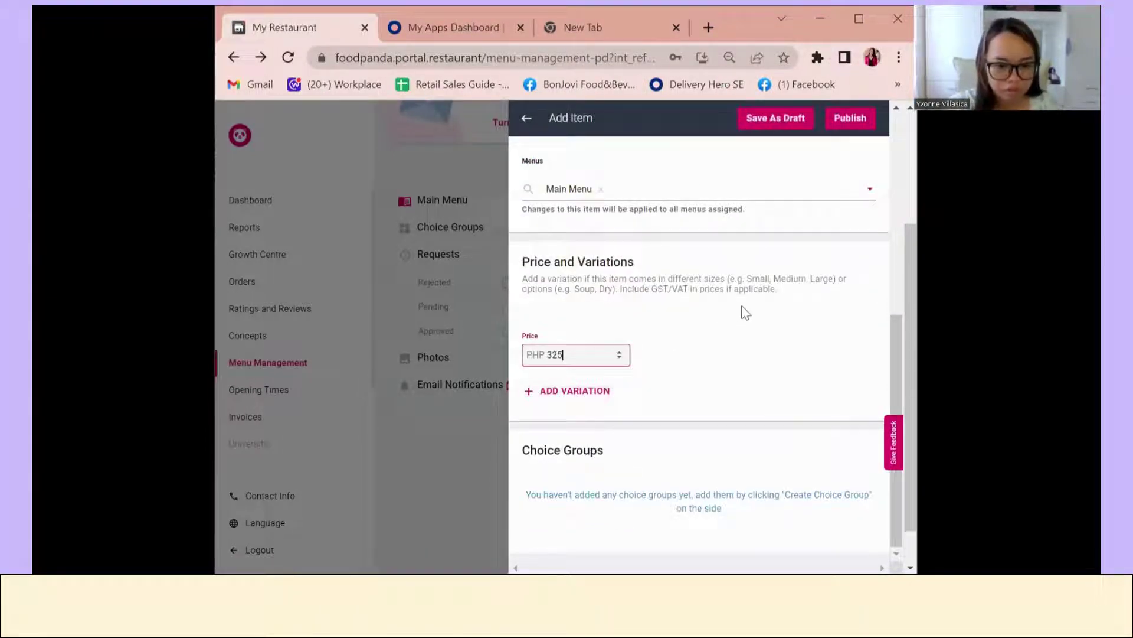
{"action": "left_click", "coordinate": [850, 134]}
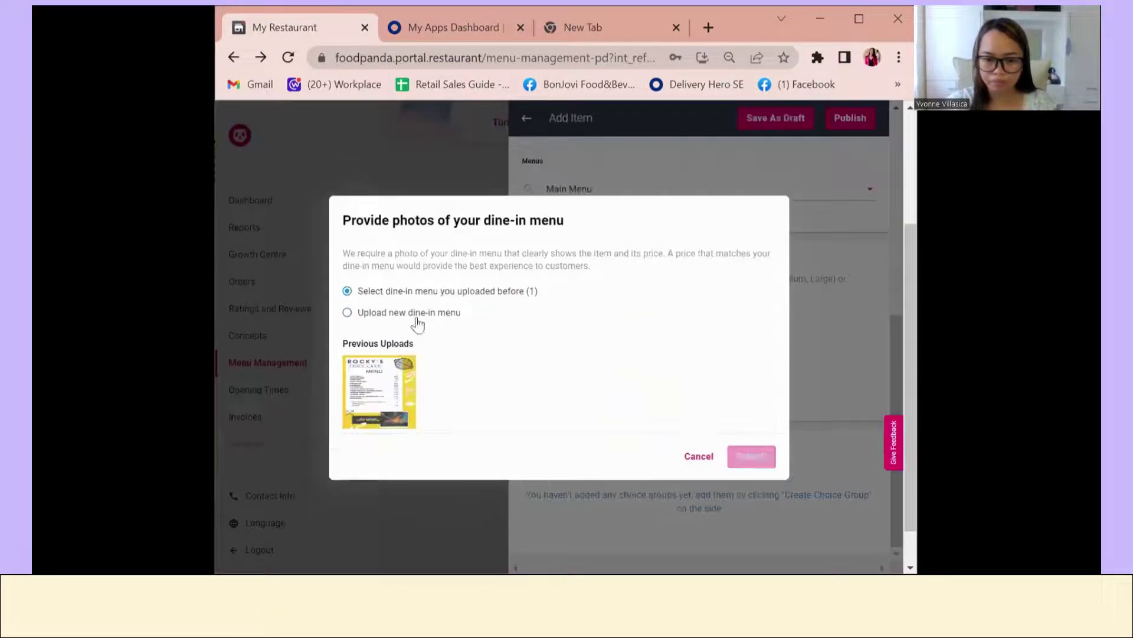
{"action": "left_click", "coordinate": [753, 457]}
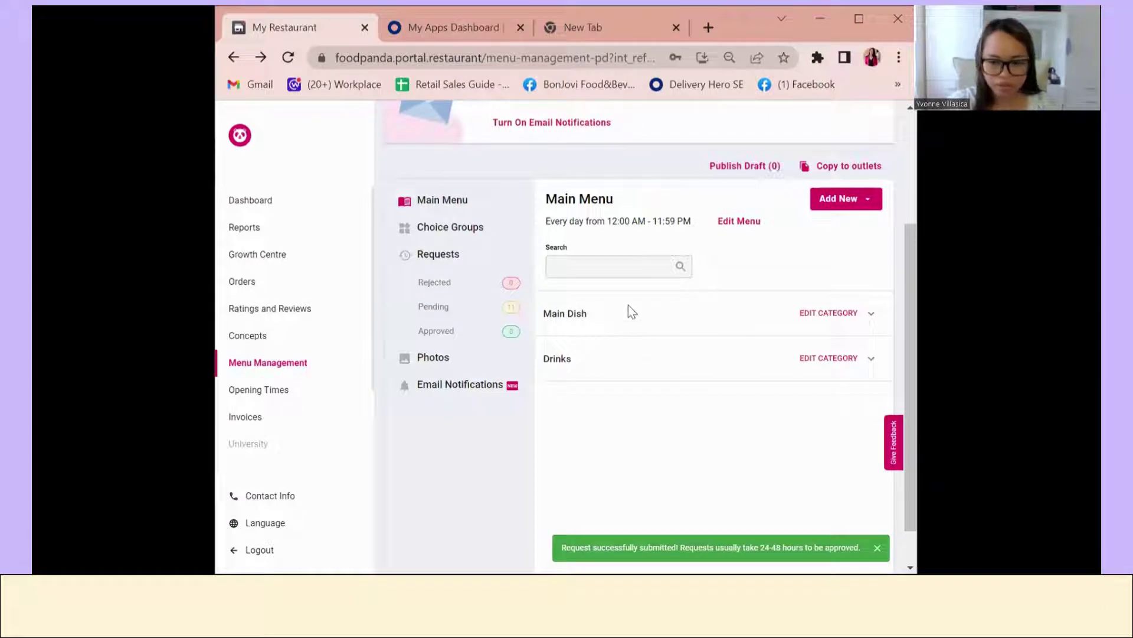
- Start a new item in the Main Dish category and name it Plain Rice (One Cup)
{"action": "left_click", "coordinate": [844, 199]}
{"action": "left_click", "coordinate": [797, 221]}
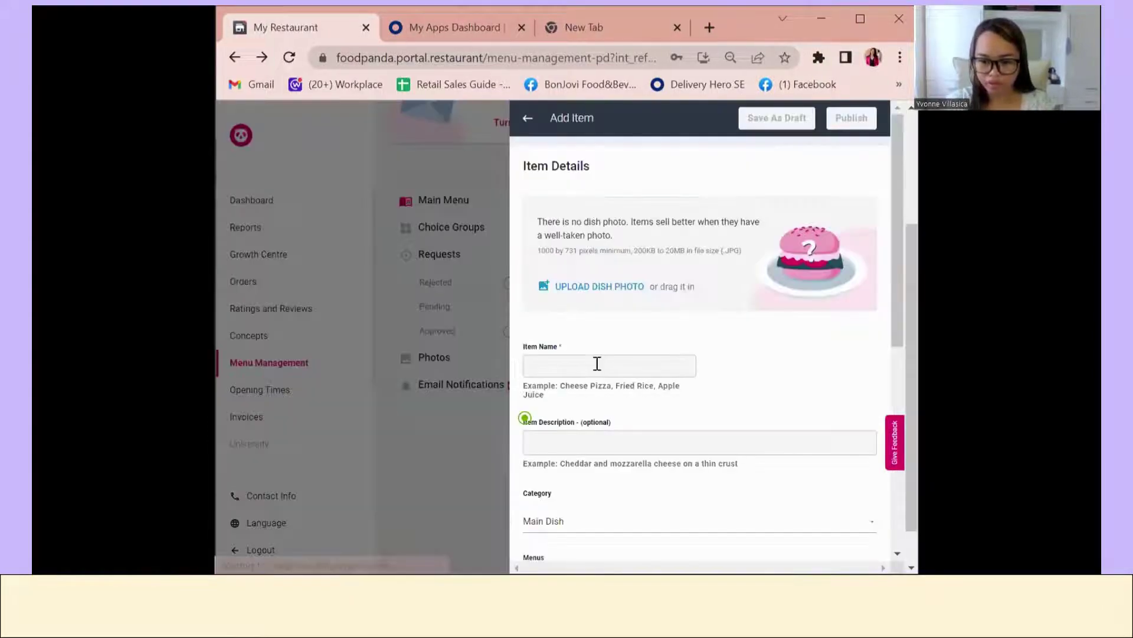
{"action": "left_click", "coordinate": [597, 363]}
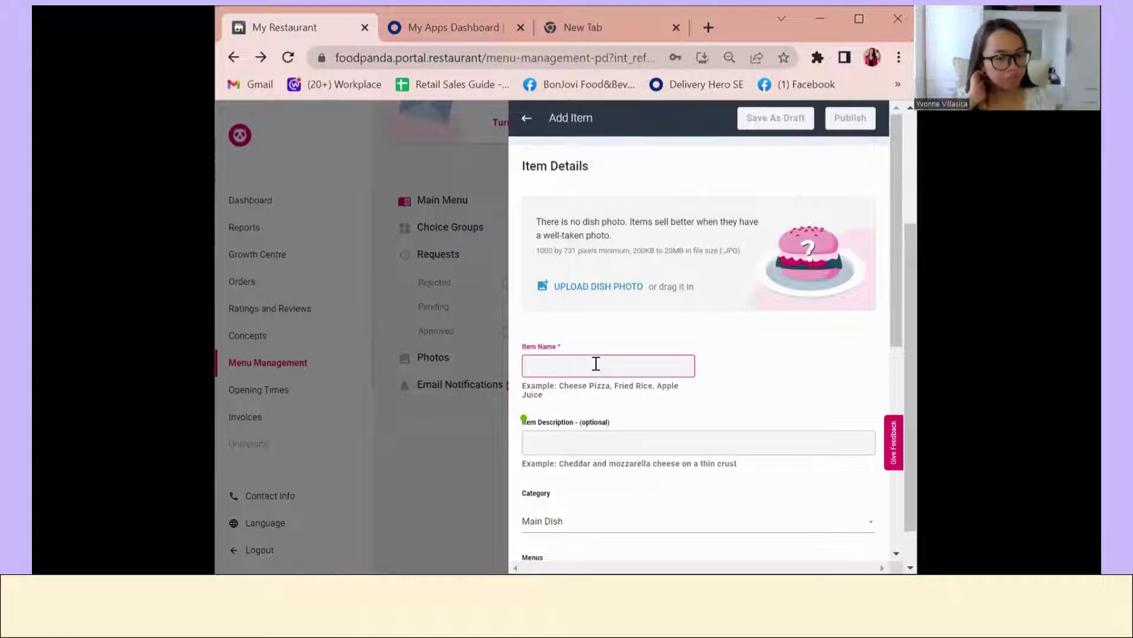
{"action": "type", "text": "Pla"}
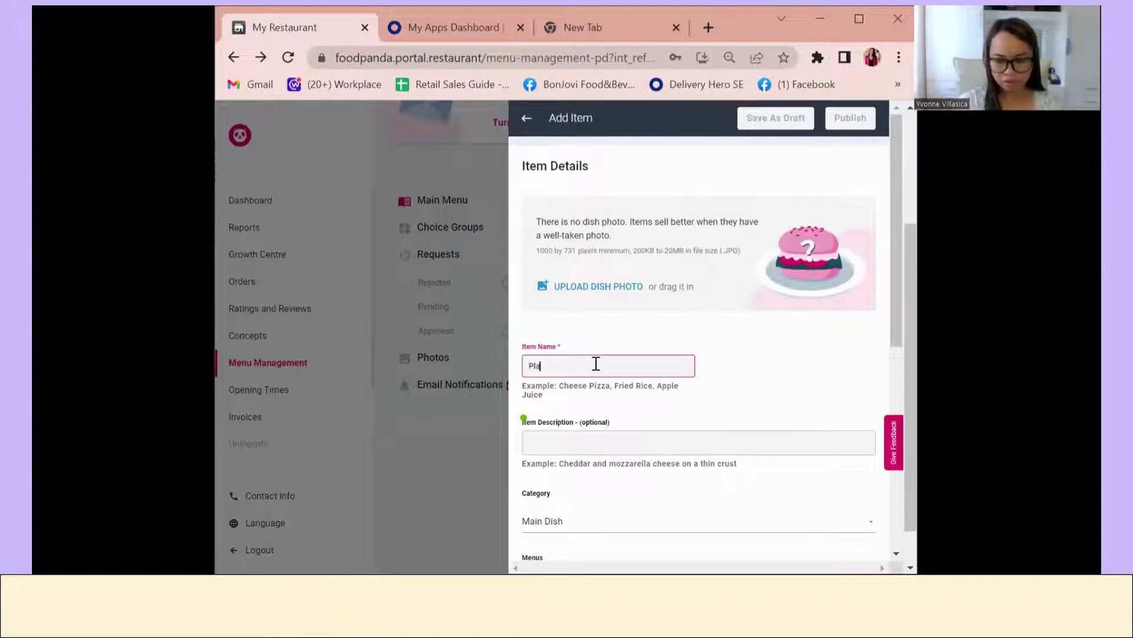
{"action": "type", "text": "in Rice (One Cup"}
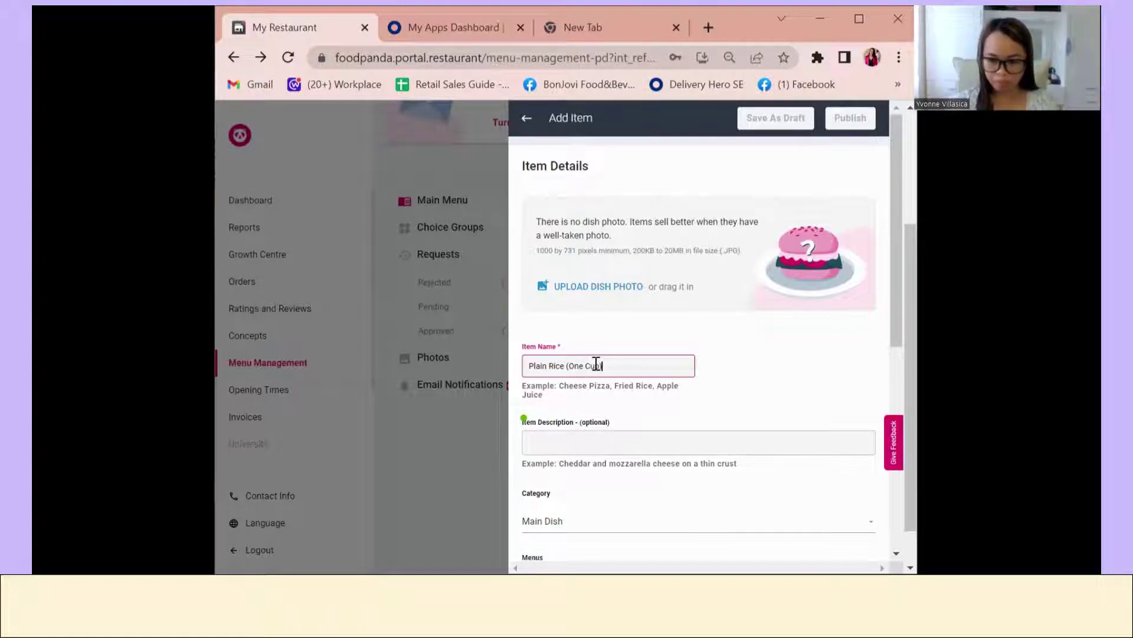
- Set the Plain Rice (One Cup) price to PHP 30 and publish the item with the previously uploaded dine-in menu photo
{"action": "scroll", "coordinate": [608, 422], "scroll_direction": "down", "scroll_amount": 6}
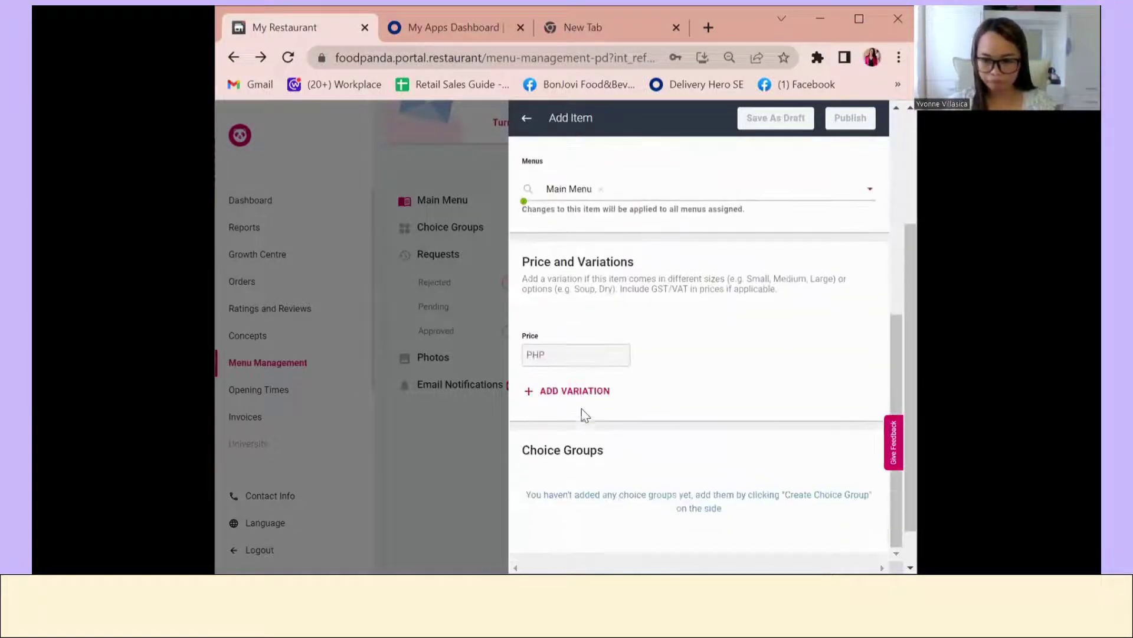
{"action": "left_click", "coordinate": [567, 354]}
{"action": "type", "text": "35"}
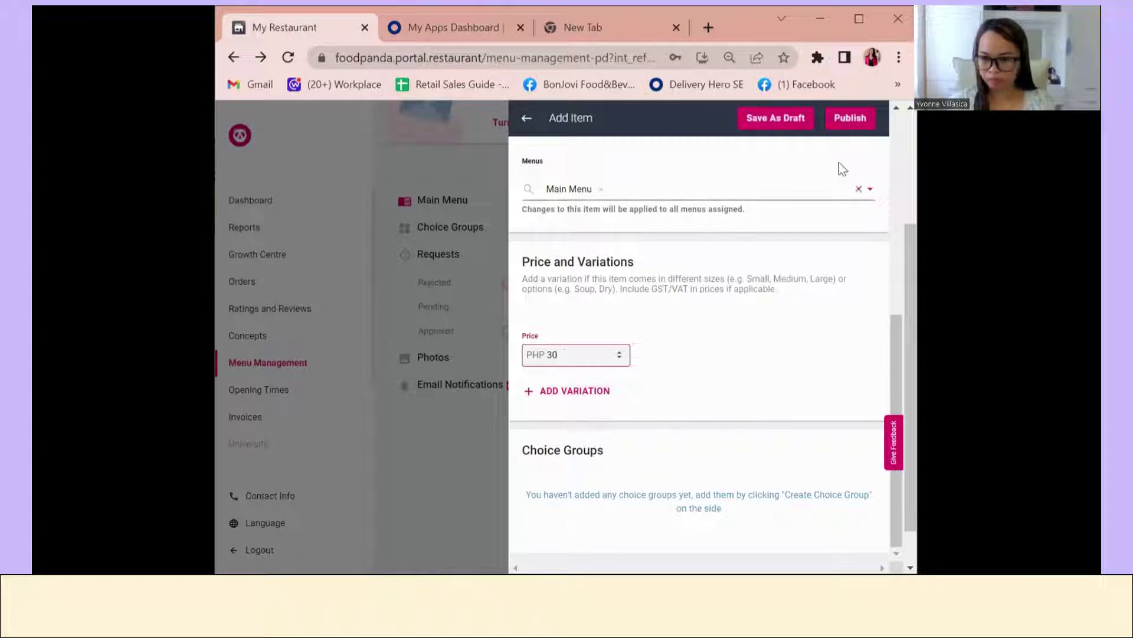
{"action": "left_click", "coordinate": [850, 118]}
{"action": "left_click", "coordinate": [493, 275]}
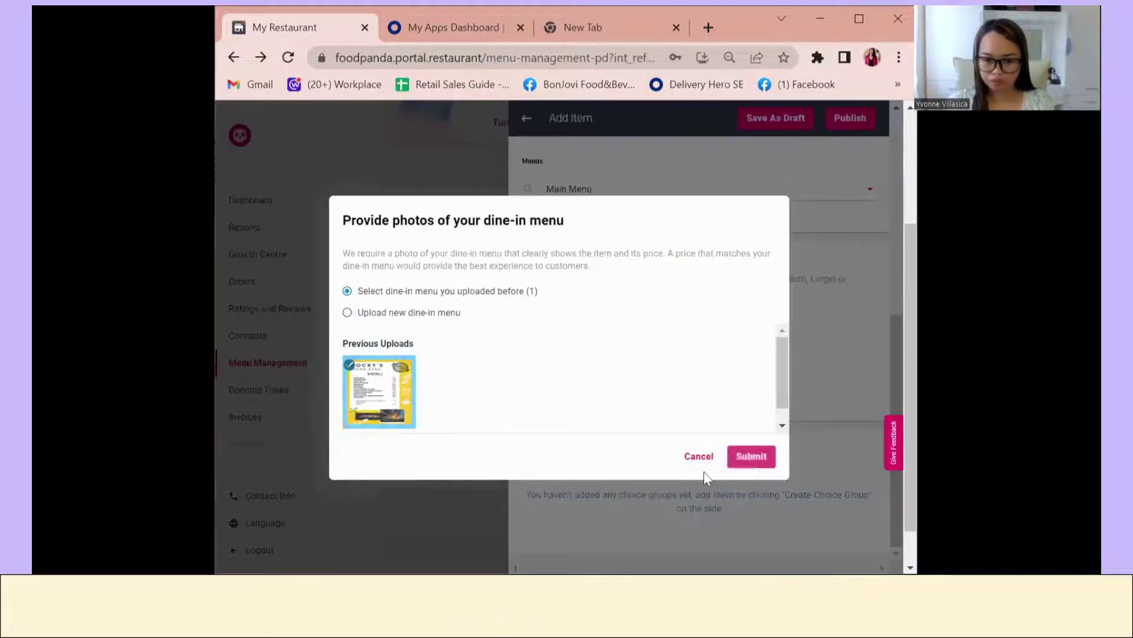
{"action": "left_click", "coordinate": [748, 456]}
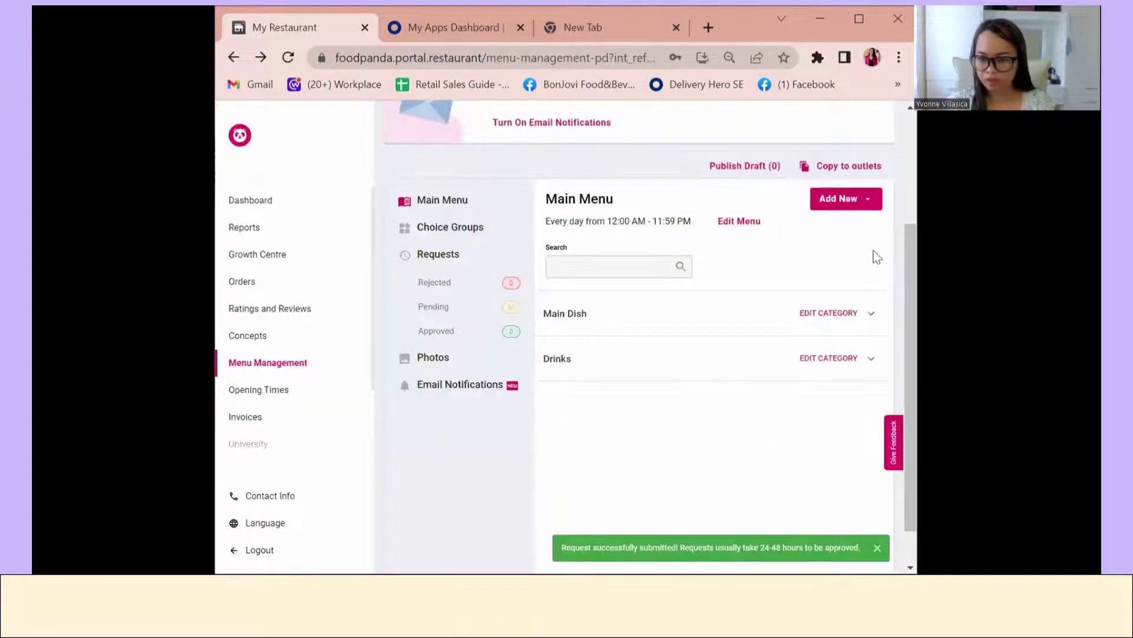
- Start a new item in the Main Dish category and name it Rice (Mais) One Cup
{"action": "left_click", "coordinate": [854, 209]}
{"action": "left_click", "coordinate": [791, 223]}
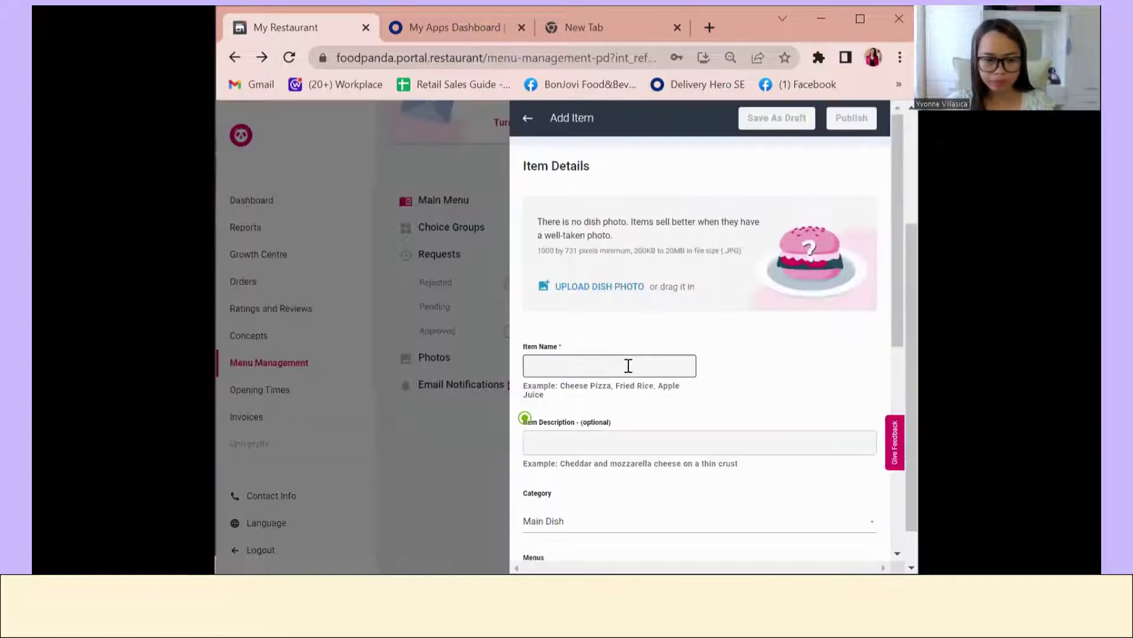
{"action": "left_click", "coordinate": [620, 372]}
{"action": "type", "text": "Ra"}
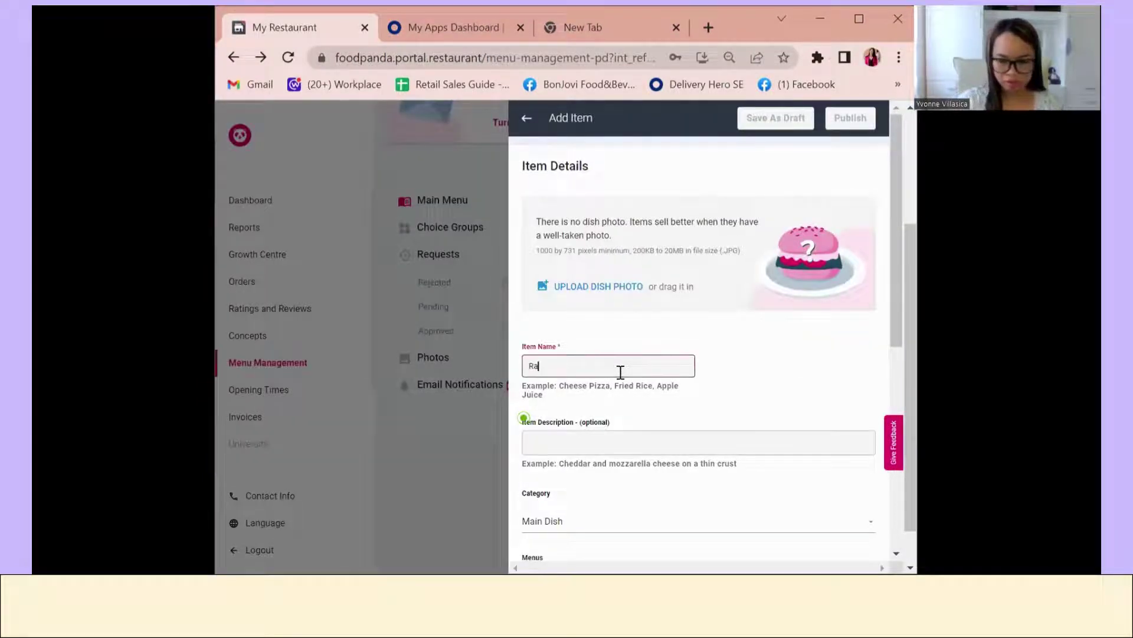
{"action": "type", "text": "ce"}
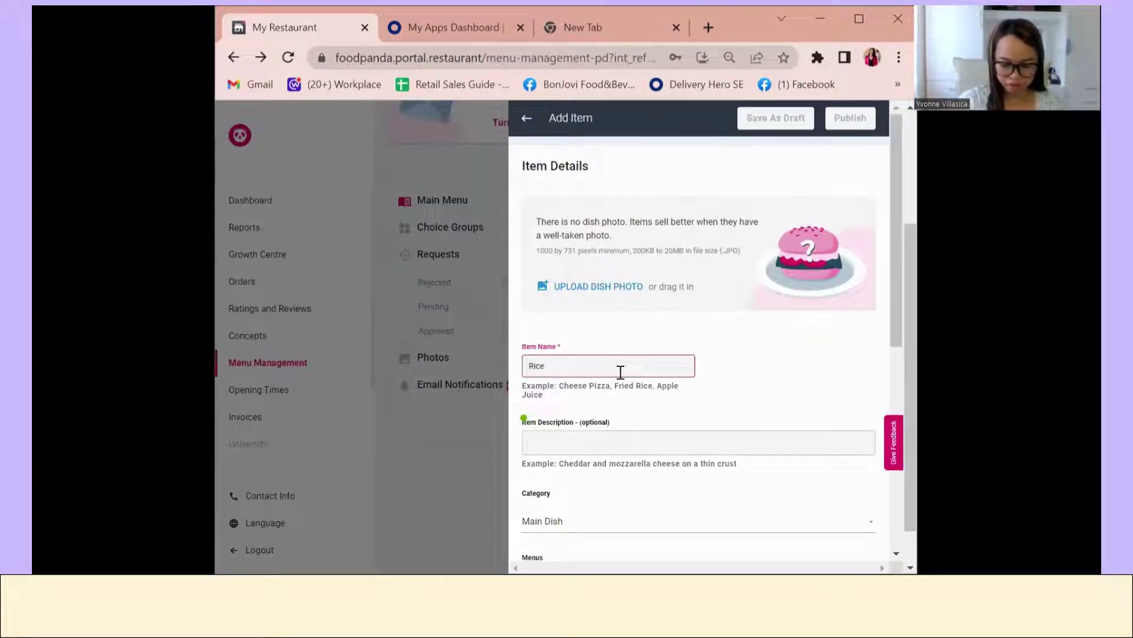
{"action": "type", "text": " (Mais"}
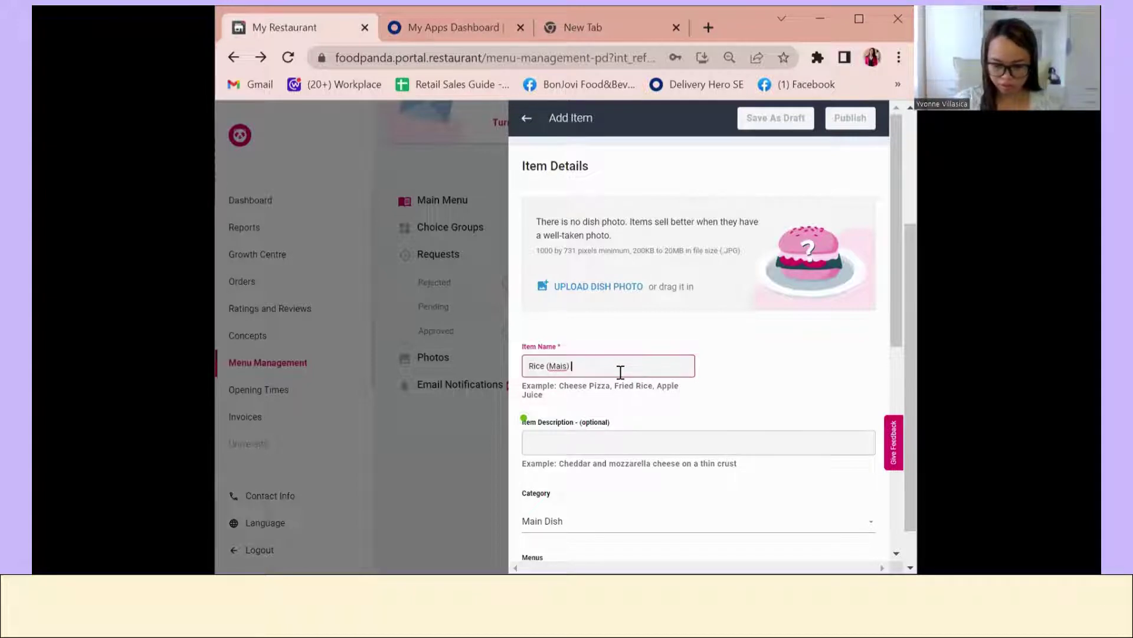
{"action": "type", "text": ") One Cup"}
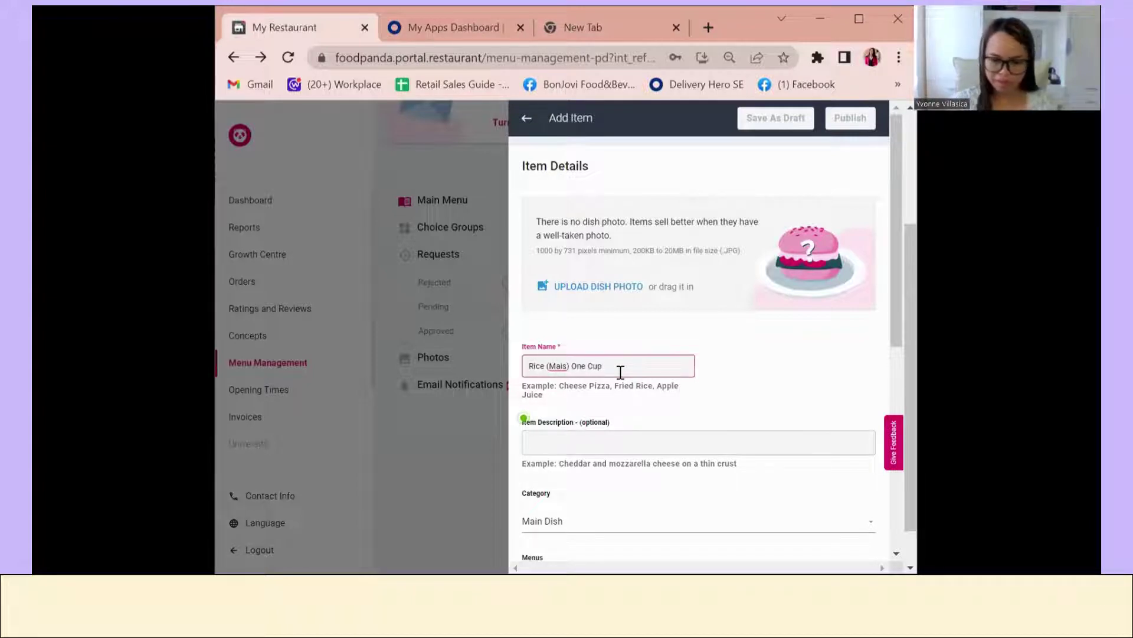
- Set the Rice (Mais) One Cup price to PHP 60 and publish the item with the previously uploaded dine-in menu photo
{"action": "scroll", "coordinate": [620, 372], "scroll_direction": "down", "scroll_amount": 7}
{"action": "left_click", "coordinate": [570, 357]}
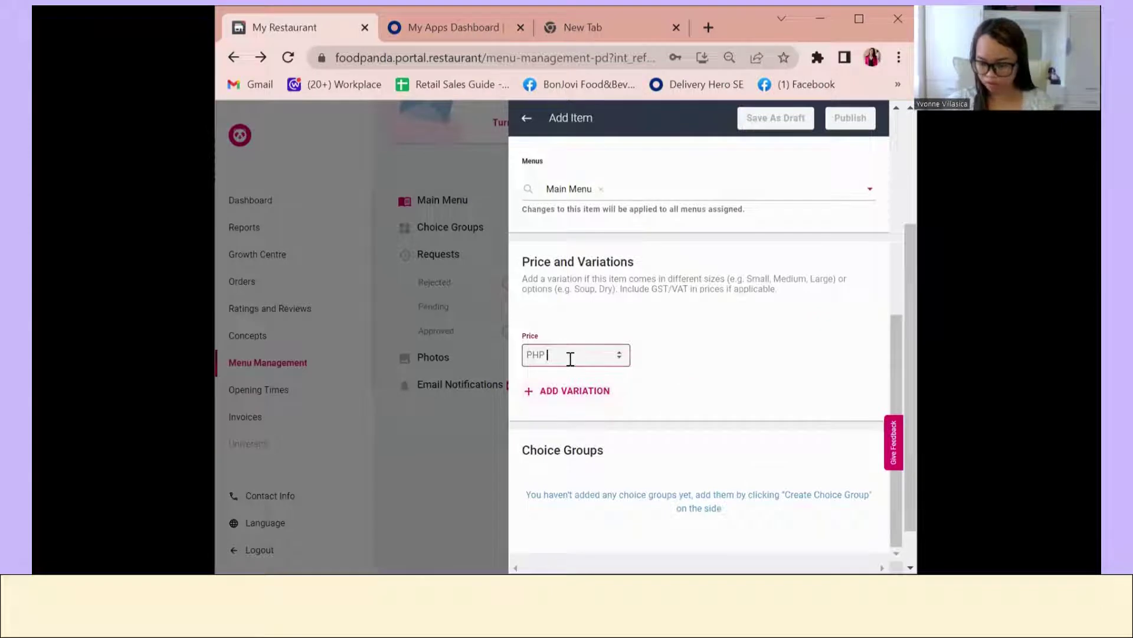
{"action": "type", "text": "60"}
{"action": "left_click", "coordinate": [850, 118]}
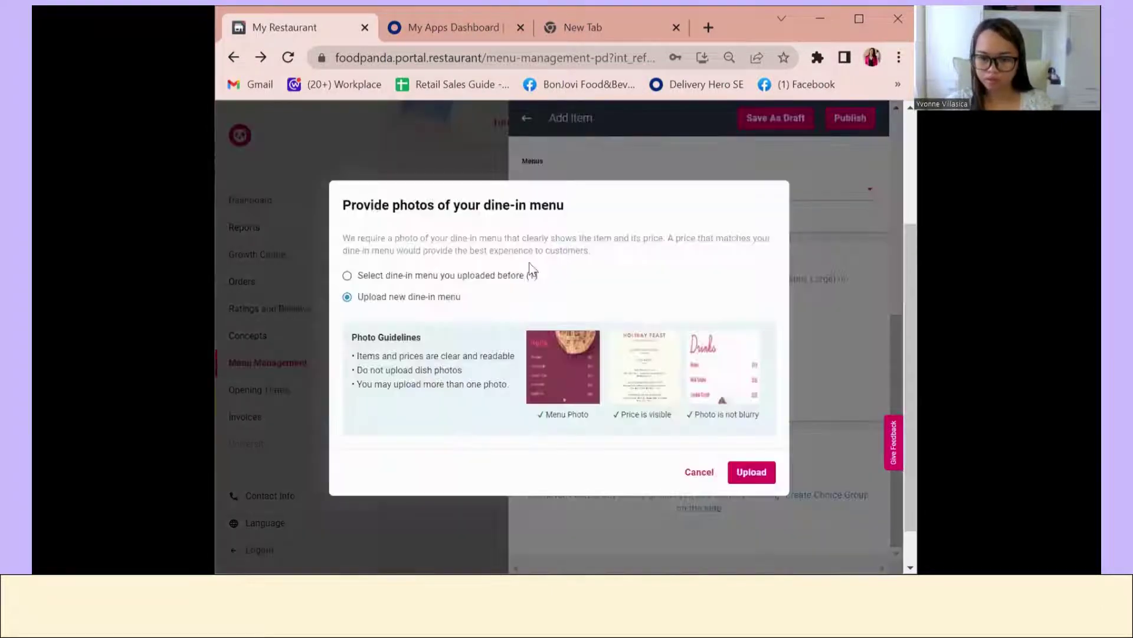
{"action": "left_click", "coordinate": [532, 273]}
{"action": "left_click", "coordinate": [389, 381]}
{"action": "left_click", "coordinate": [754, 457]}
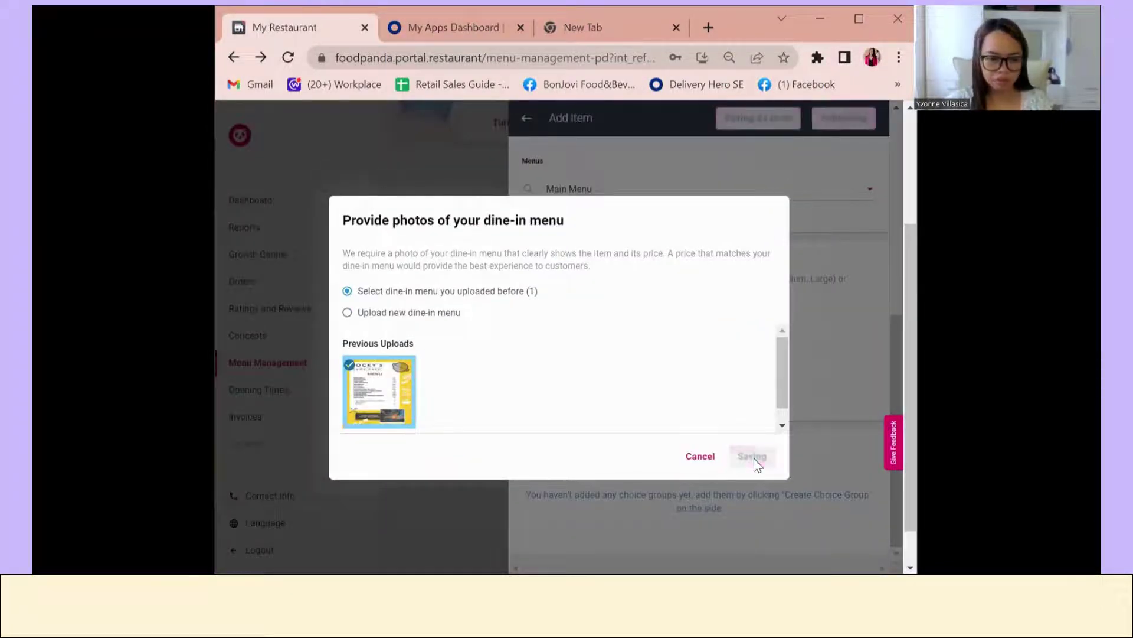
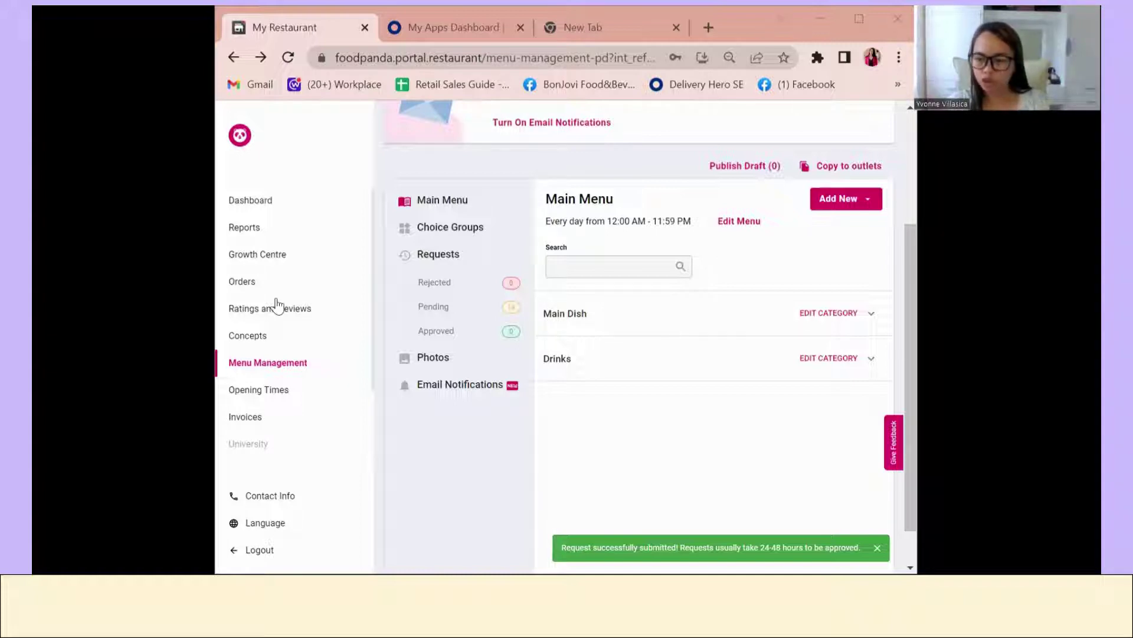
- Start a new menu item and name it Coke Regular In Can
{"action": "left_click", "coordinate": [838, 200]}
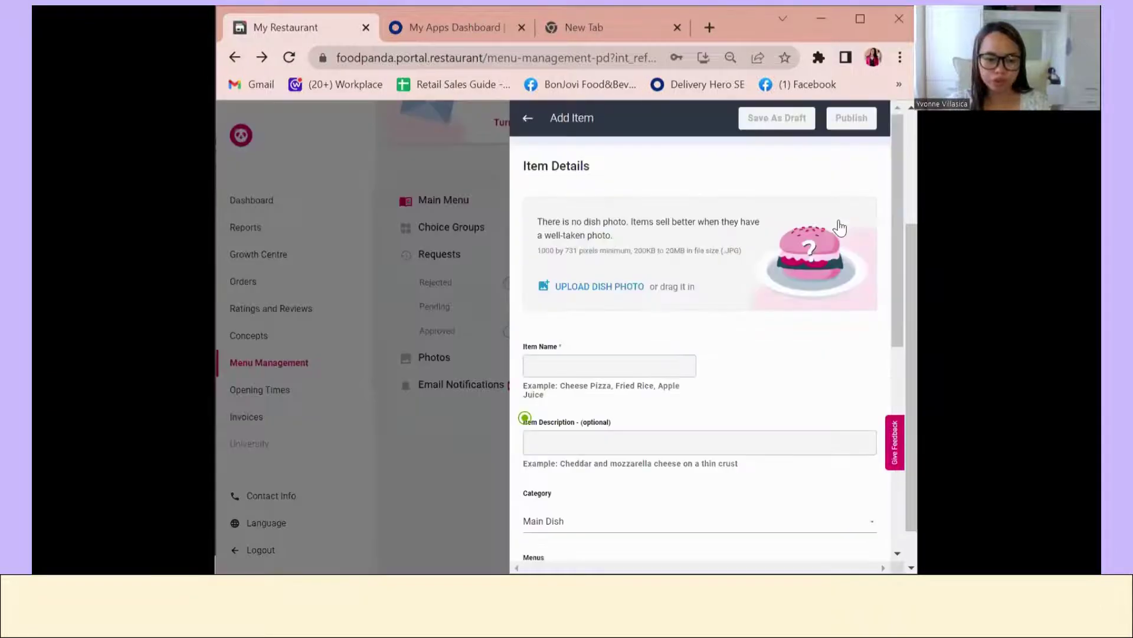
{"action": "left_click", "coordinate": [632, 365]}
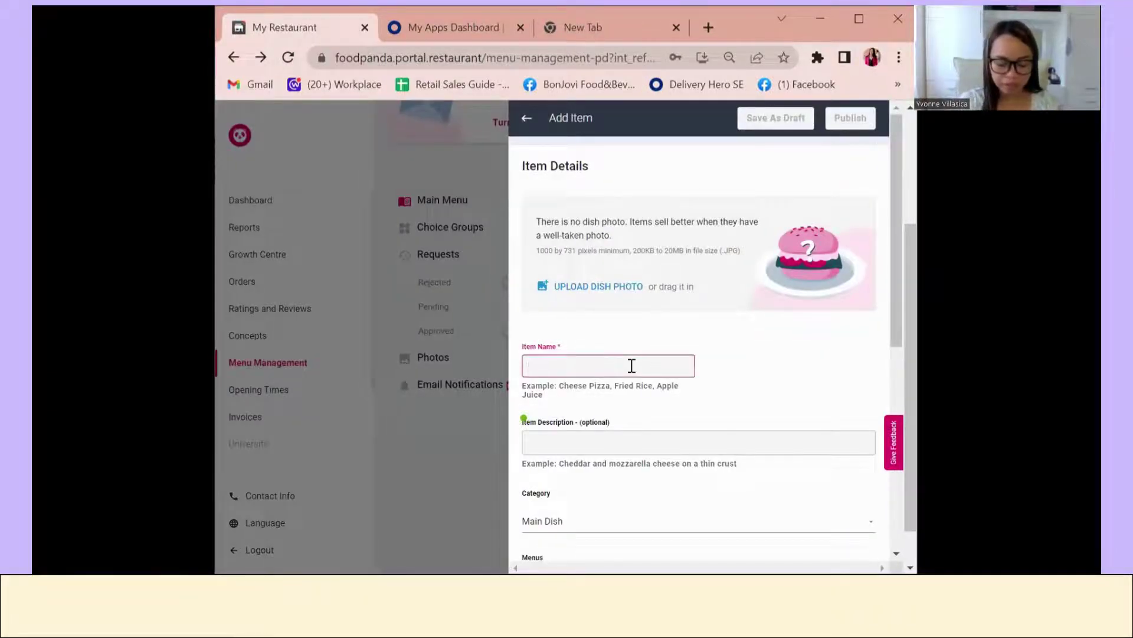
{"action": "type", "text": "Coke "}
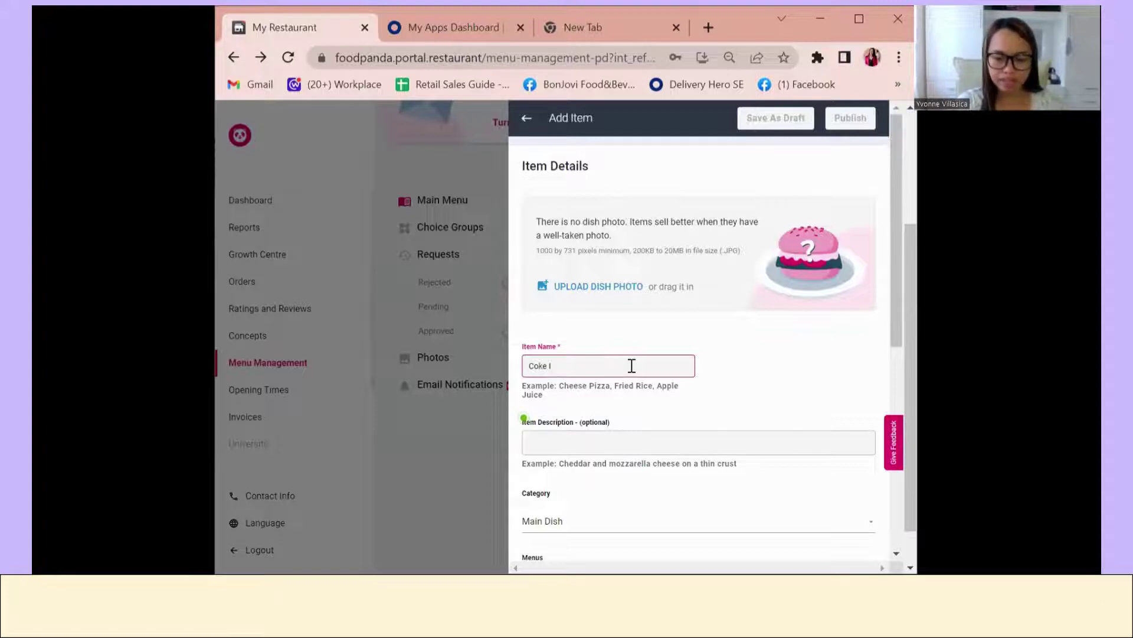
{"action": "type", "text": "In Can"}
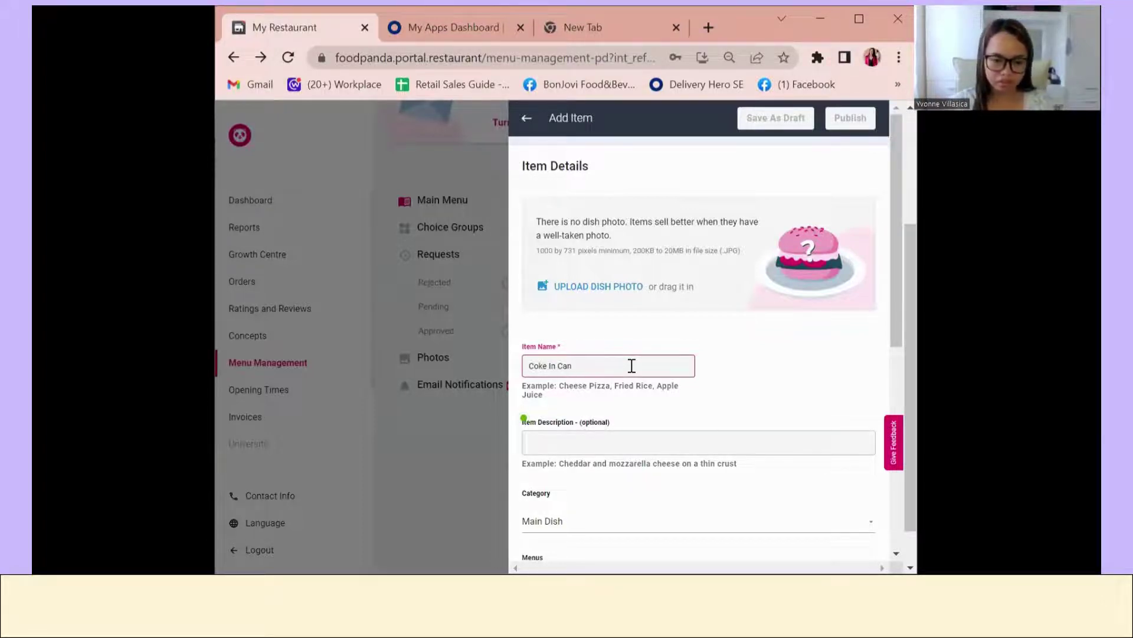
{"action": "left_click", "coordinate": [552, 366]}
{"action": "key", "text": "BackSpace"}
{"action": "type", "text": "Reg"}
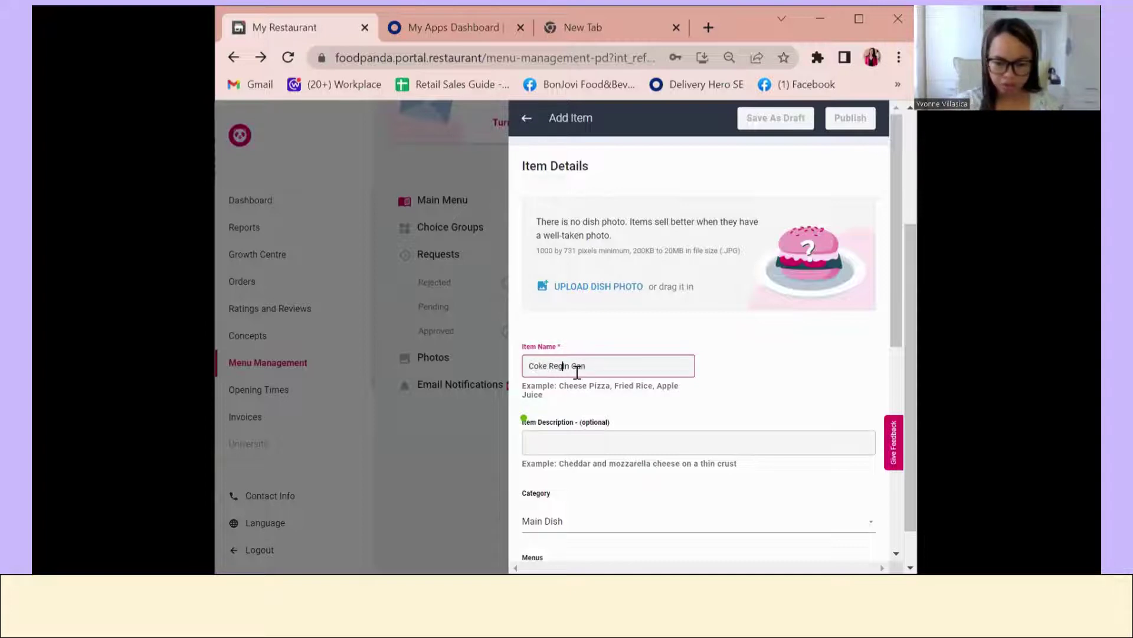
{"action": "type", "text": "ular"}
{"action": "key", "text": "Delete"}
- Set the Coke Regular In Can price to PHP 75 and change its category to Drinks
{"action": "scroll", "coordinate": [605, 402], "scroll_direction": "down", "scroll_amount": 5}
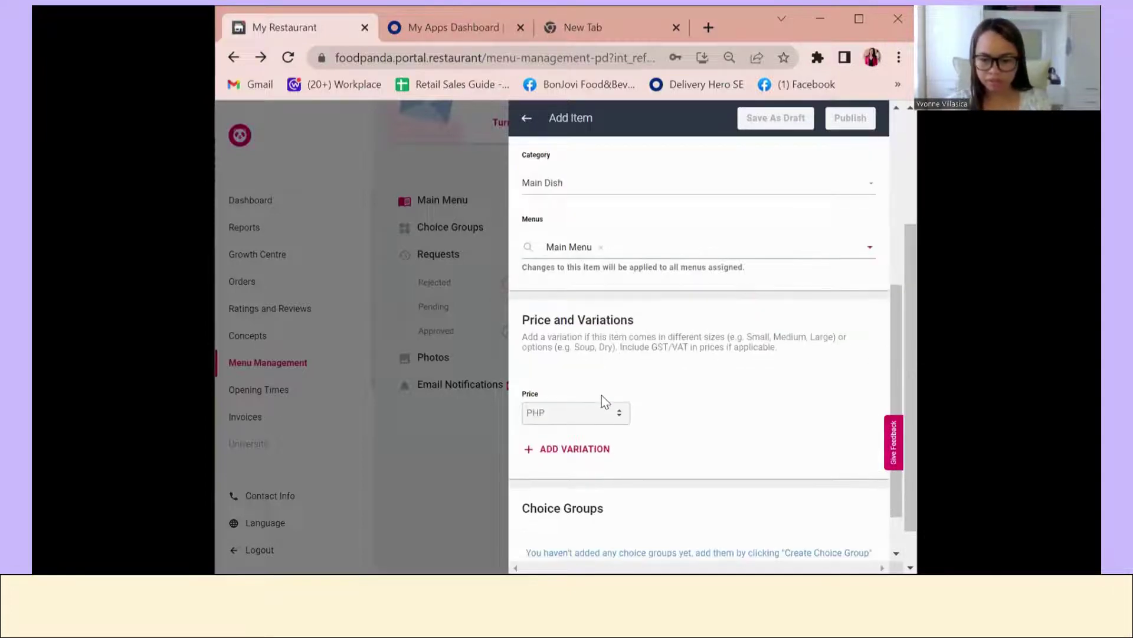
{"action": "left_click", "coordinate": [586, 411]}
{"action": "type", "text": "75"}
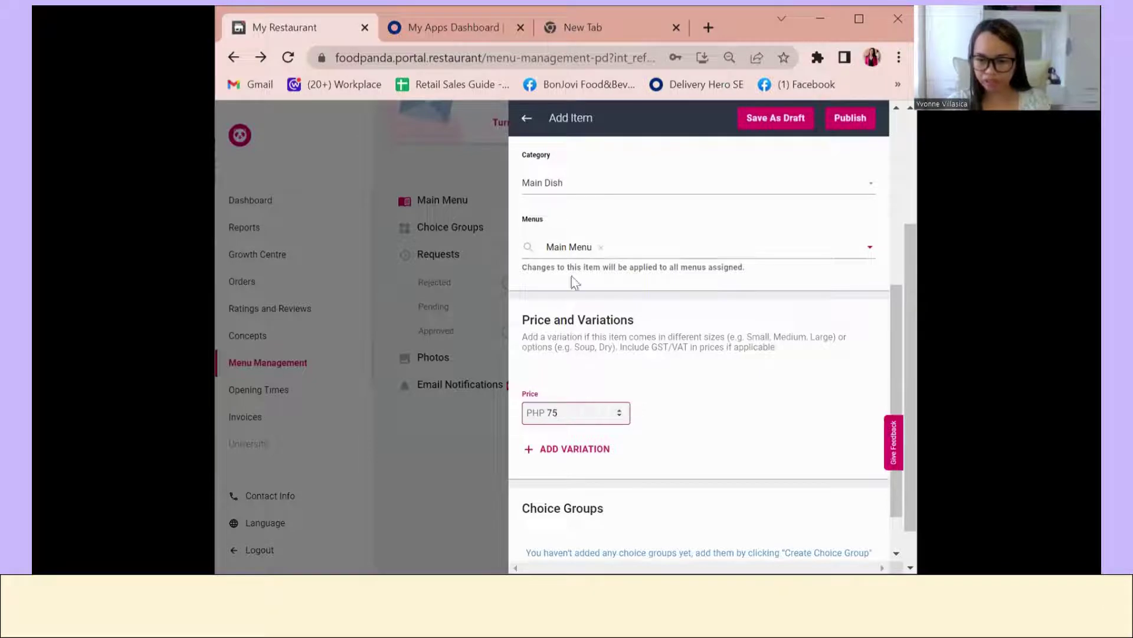
{"action": "left_click", "coordinate": [572, 185]}
{"action": "left_click", "coordinate": [578, 222]}
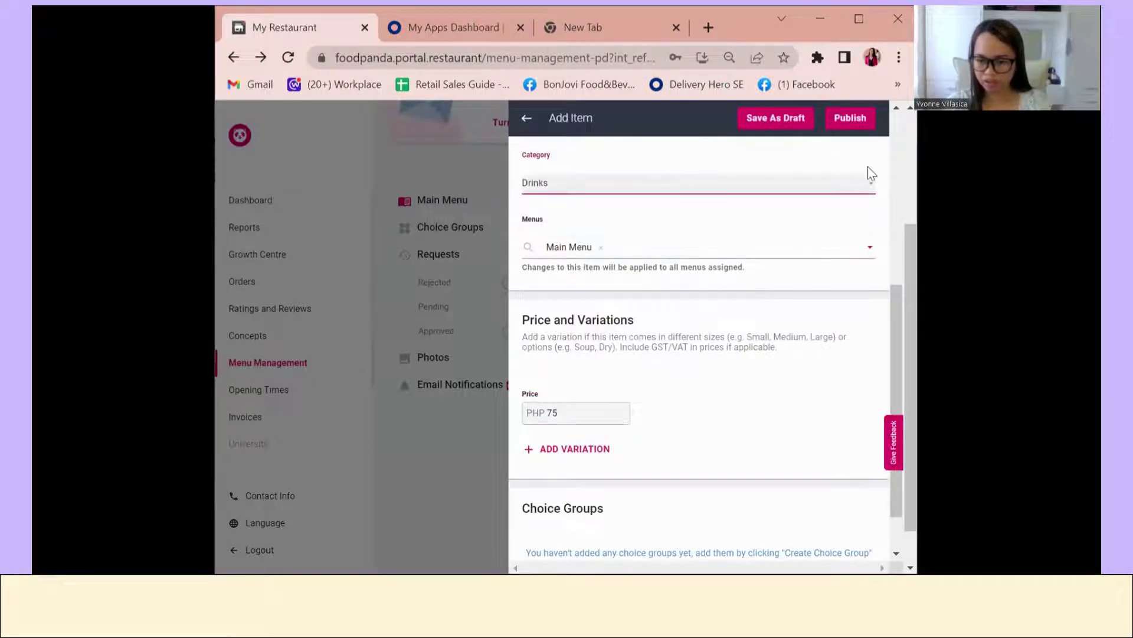
- Publish the Coke item, uploading the MENU image from the Desktop as a new dine-in menu photo
{"action": "left_click", "coordinate": [856, 121]}
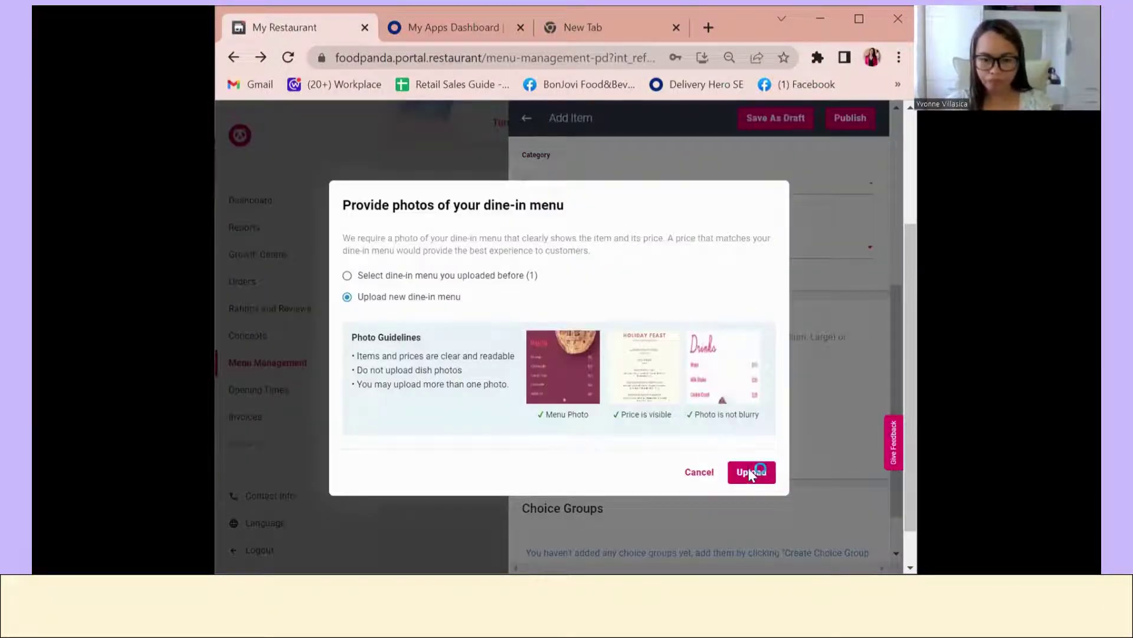
{"action": "left_click", "coordinate": [752, 472]}
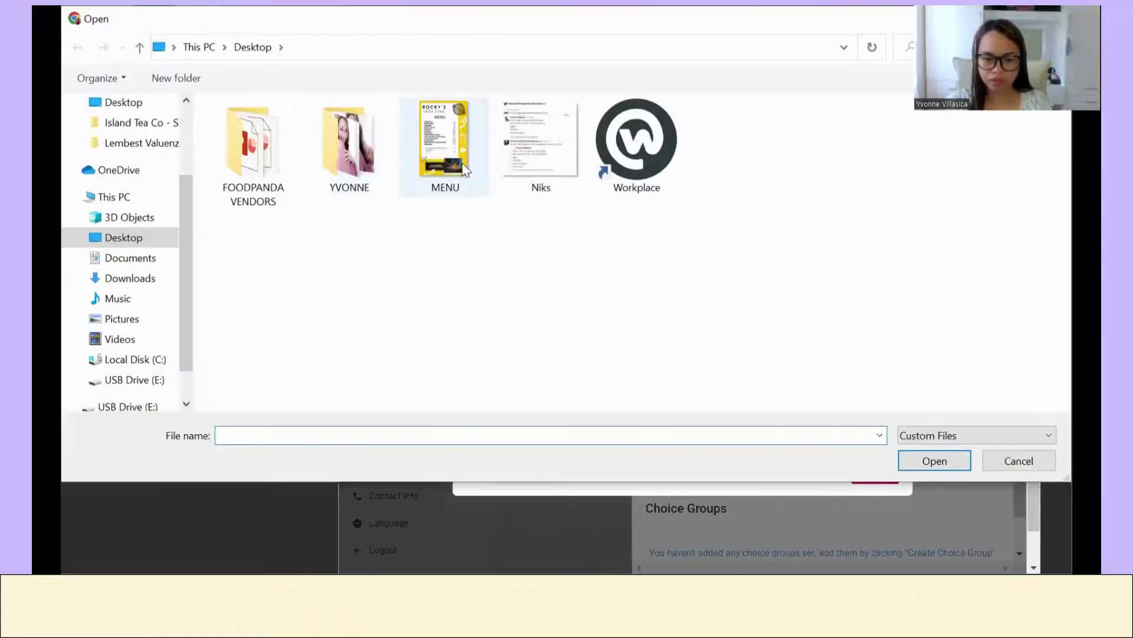
{"action": "left_click", "coordinate": [446, 154]}
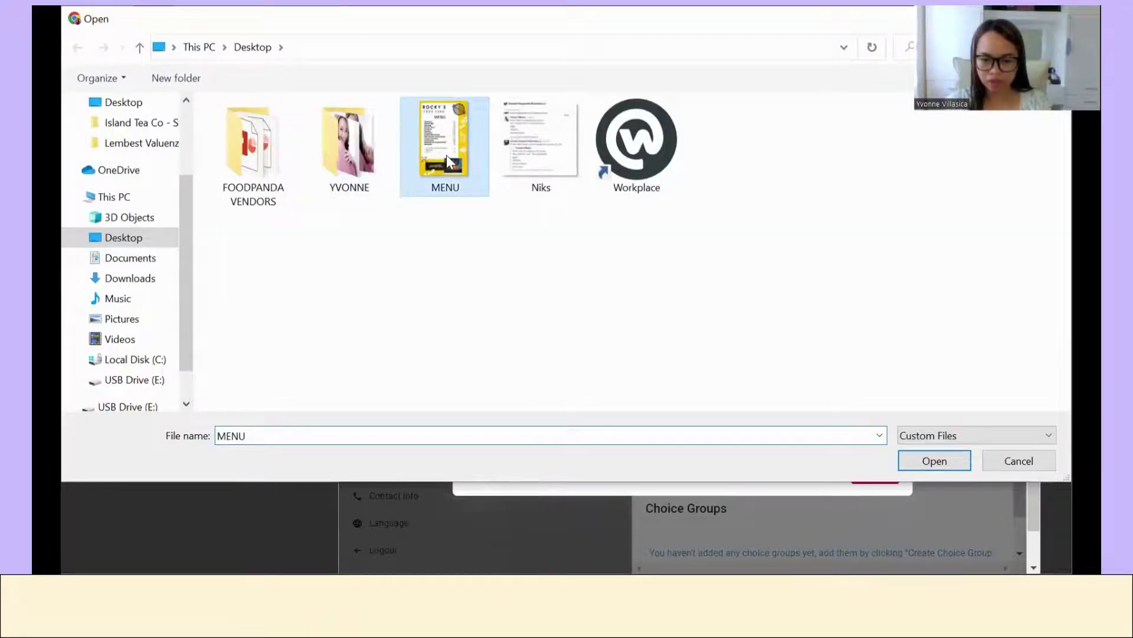
{"action": "double_click", "coordinate": [447, 154]}
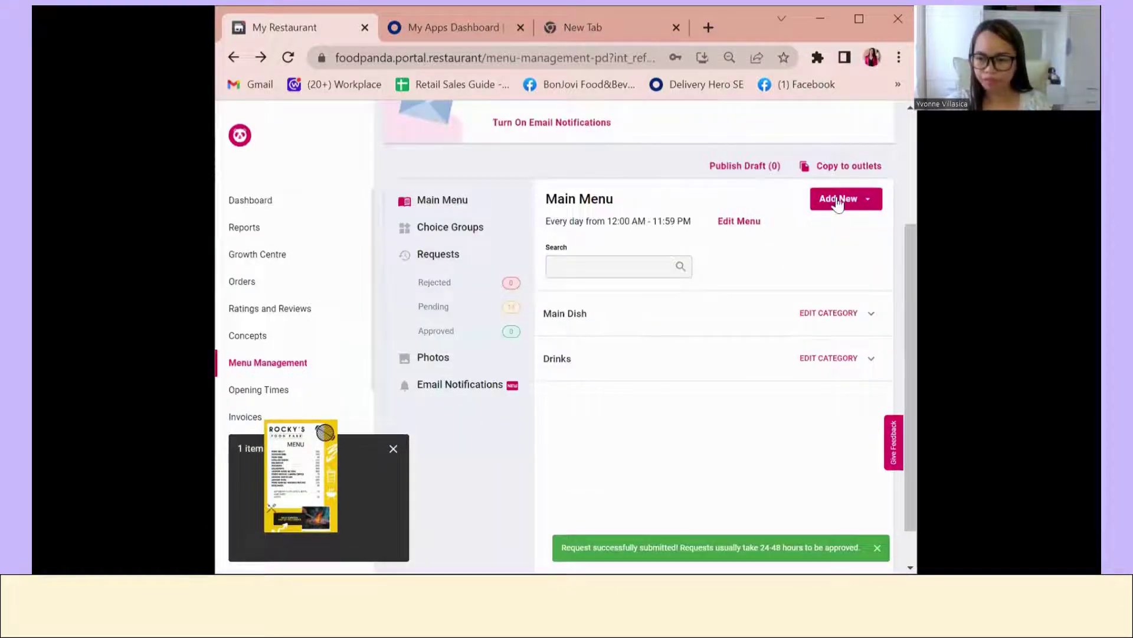
- Start a new item named Sprite In Can and assign it to the Drinks category
{"action": "left_click", "coordinate": [838, 200]}
{"action": "left_click", "coordinate": [784, 220]}
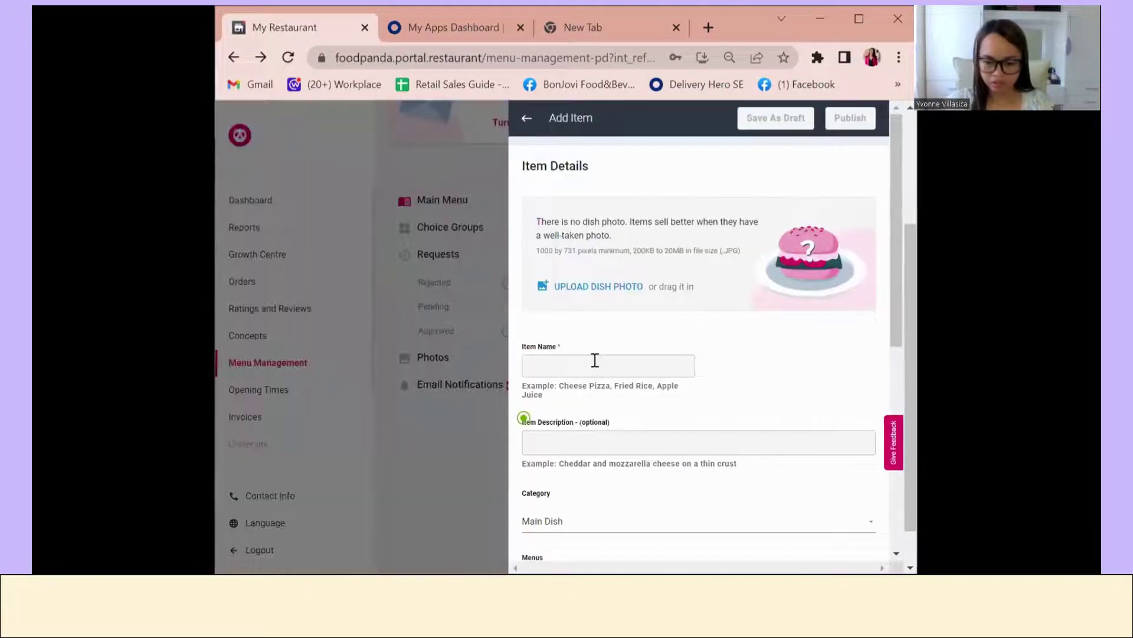
{"action": "left_click", "coordinate": [595, 360]}
{"action": "type", "text": "Sprit"}
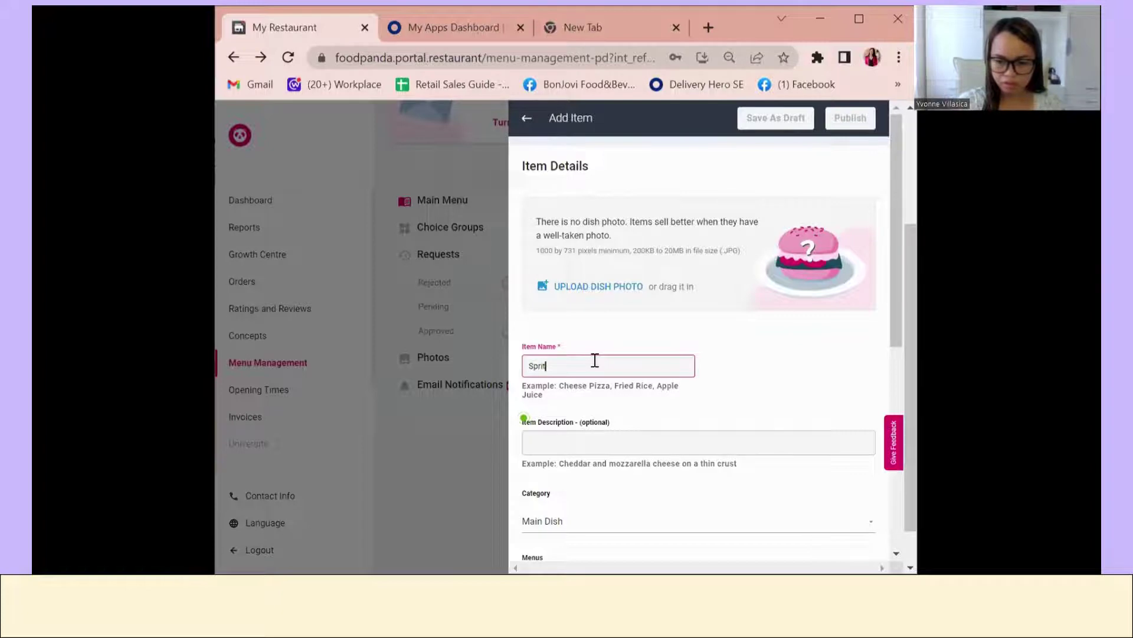
{"action": "type", "text": "e In Can"}
{"action": "scroll", "coordinate": [591, 453], "scroll_direction": "down", "scroll_amount": 2}
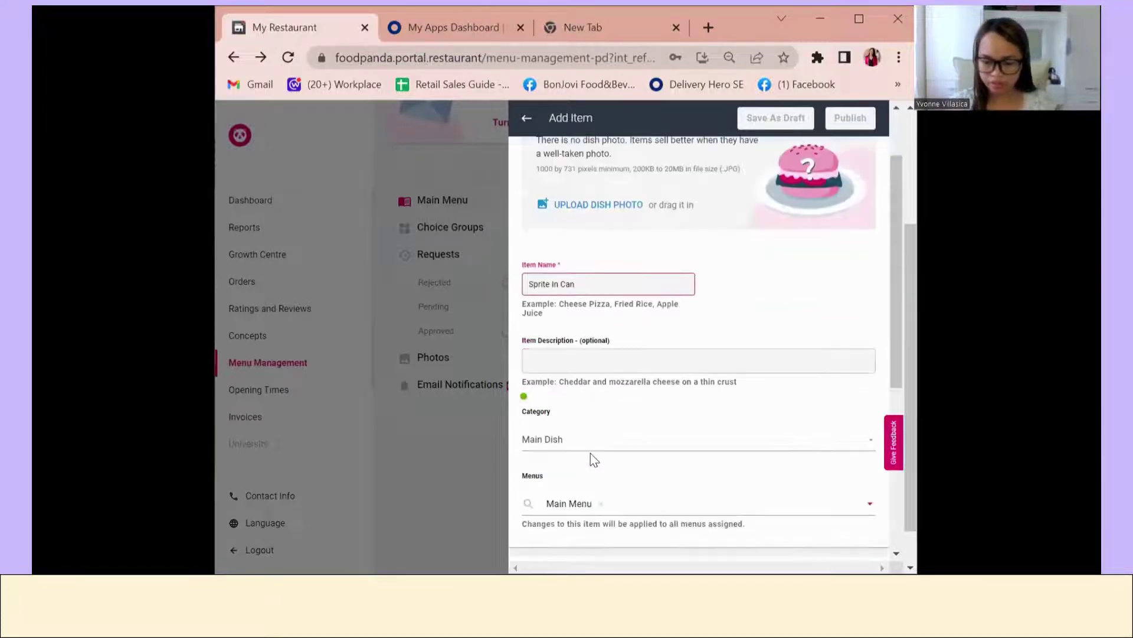
{"action": "left_click", "coordinate": [589, 443]}
{"action": "left_click", "coordinate": [569, 474]}
- Set the Sprite In Can price to PHP 75 and publish the item with a previously uploaded dine-in menu photo
{"action": "scroll", "coordinate": [590, 419], "scroll_direction": "down", "scroll_amount": 4}
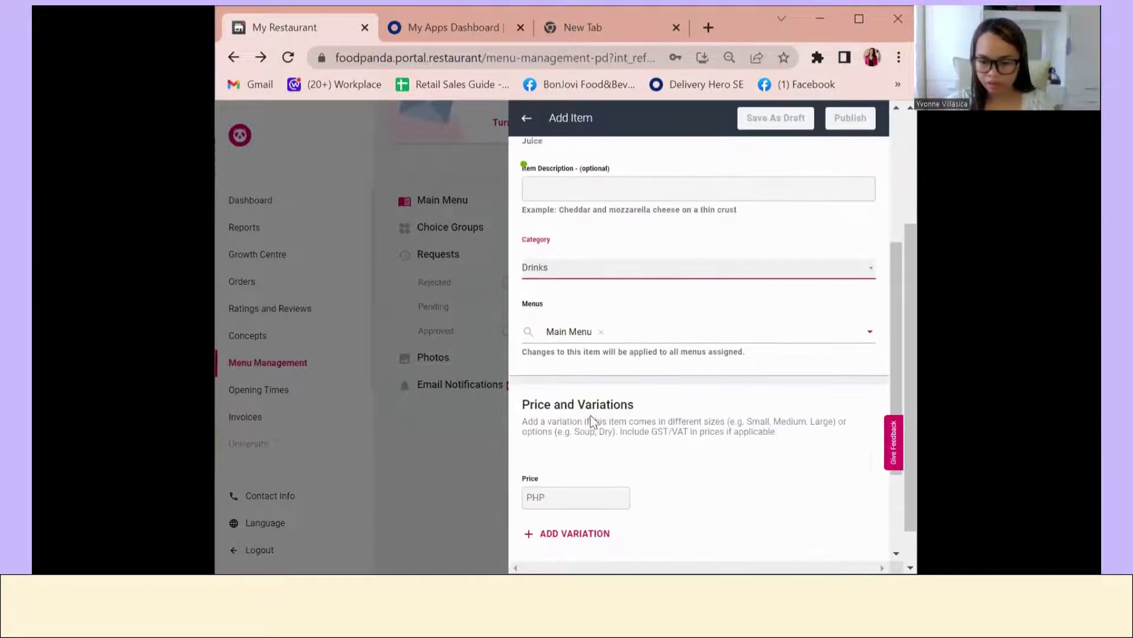
{"action": "left_click", "coordinate": [587, 496]}
{"action": "type", "text": "75"}
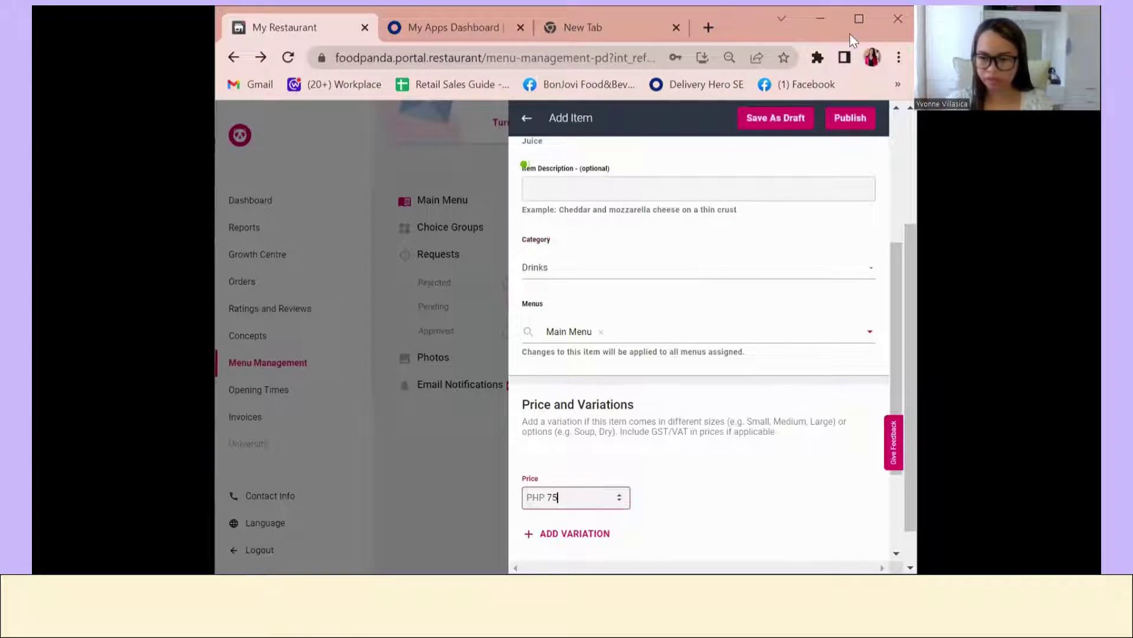
{"action": "left_click", "coordinate": [850, 118]}
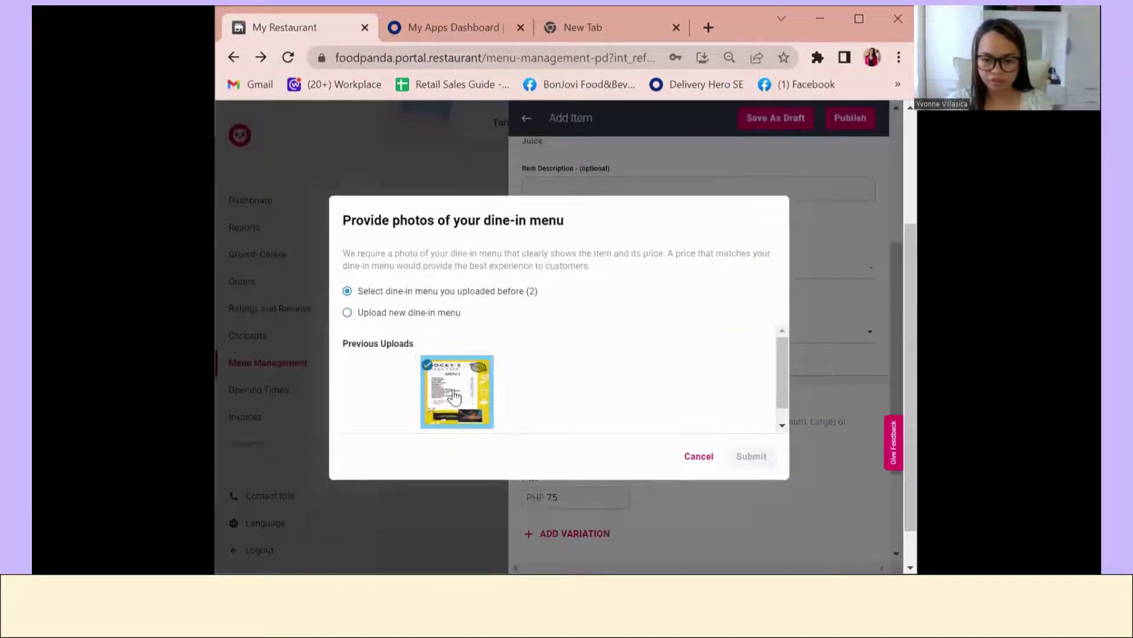
{"action": "left_click", "coordinate": [751, 457]}
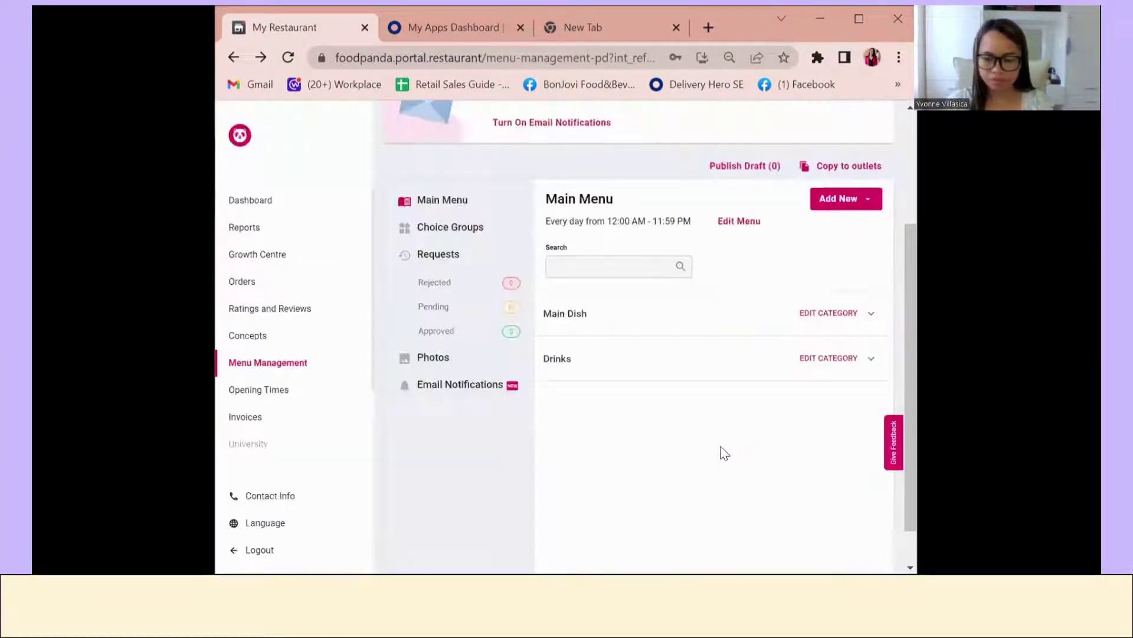
- Start a new item named Royal In Can and assign it to the Drinks category
{"action": "left_click", "coordinate": [841, 199]}
{"action": "left_click", "coordinate": [846, 225]}
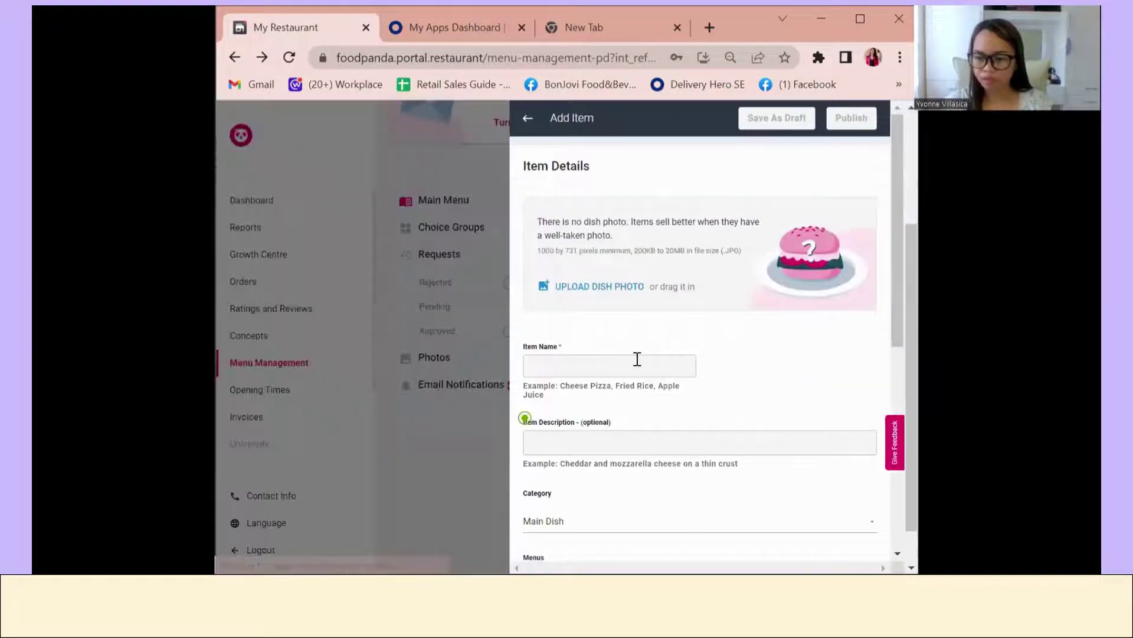
{"action": "left_click", "coordinate": [630, 361]}
{"action": "type", "text": "Royal "}
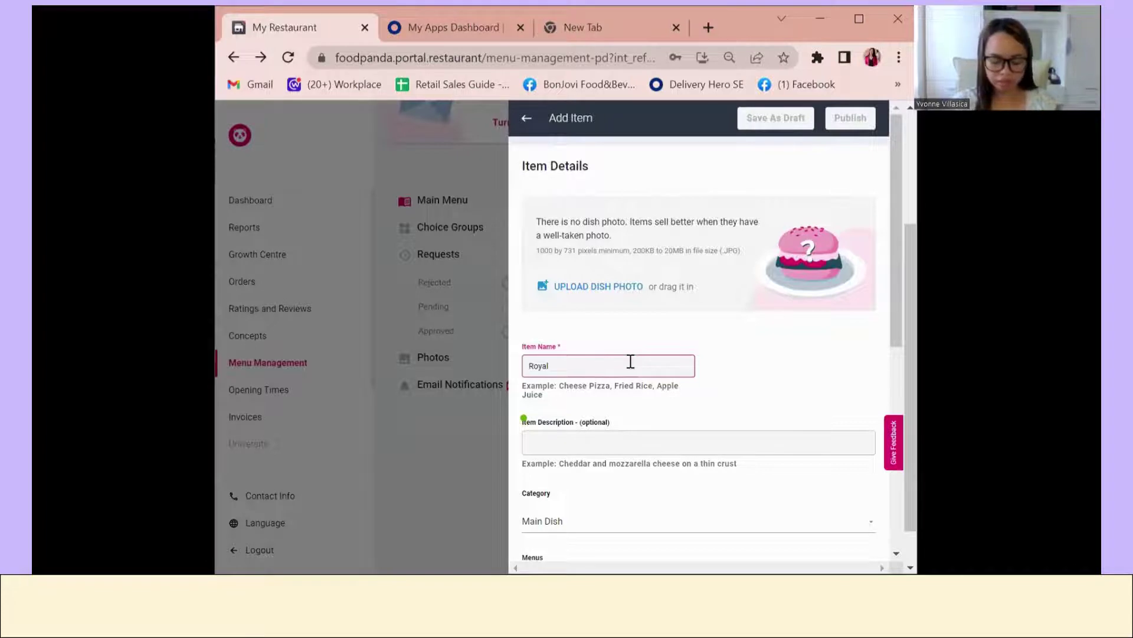
{"action": "type", "text": "In Can"}
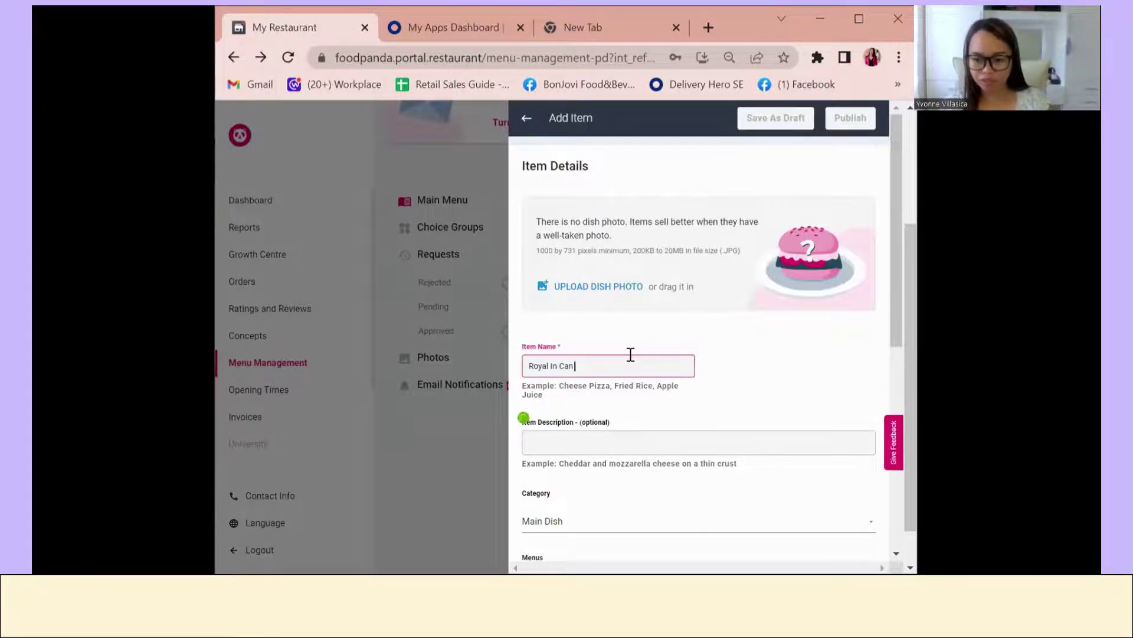
{"action": "scroll", "coordinate": [631, 361], "scroll_direction": "down", "scroll_amount": 4}
{"action": "left_click", "coordinate": [624, 335]}
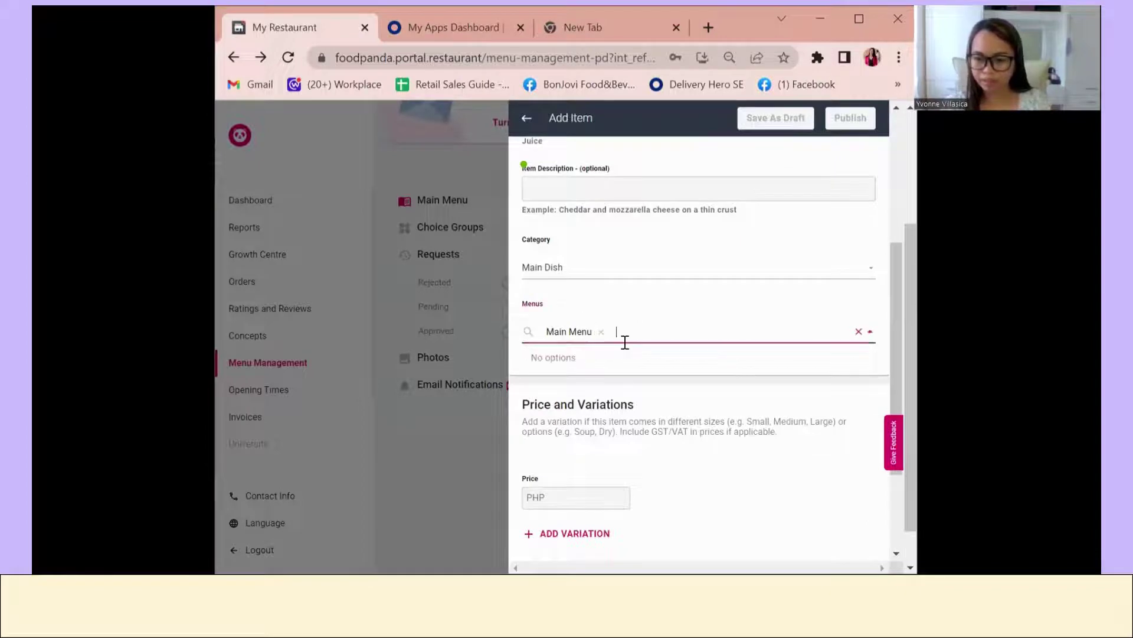
{"action": "left_click", "coordinate": [608, 275]}
{"action": "left_click", "coordinate": [597, 304]}
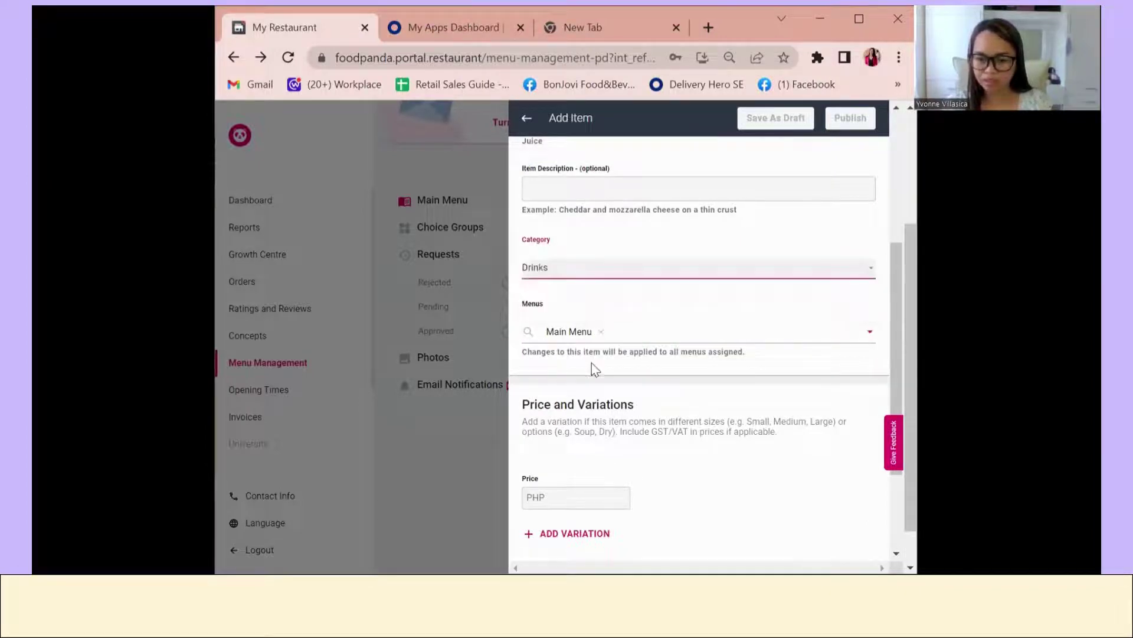
- Set the Royal In Can price to PHP 75 and publish the item with a previously uploaded dine-in menu photo
{"action": "left_click", "coordinate": [589, 491]}
{"action": "type", "text": "75"}
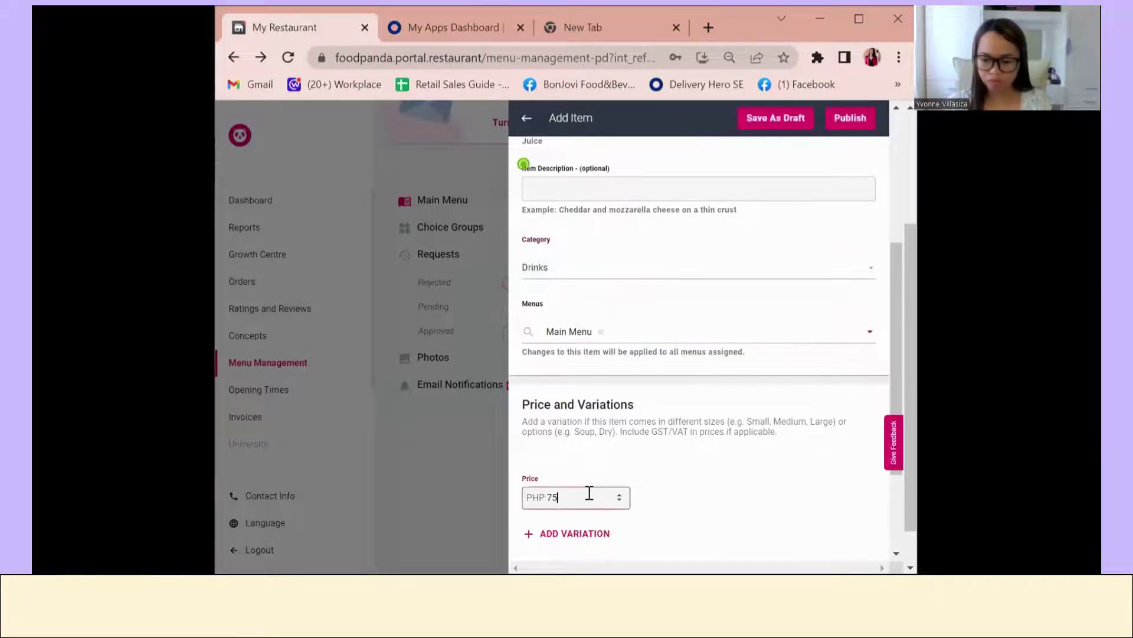
{"action": "left_click", "coordinate": [851, 118]}
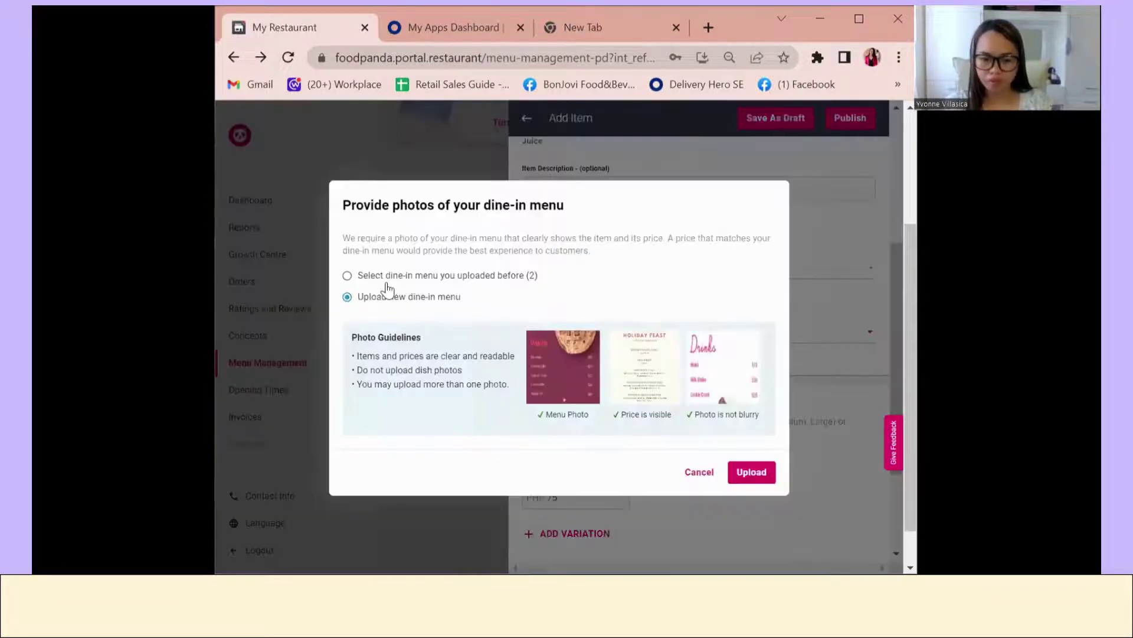
{"action": "left_click", "coordinate": [384, 290]}
{"action": "left_click", "coordinate": [382, 379]}
{"action": "left_click", "coordinate": [755, 457]}
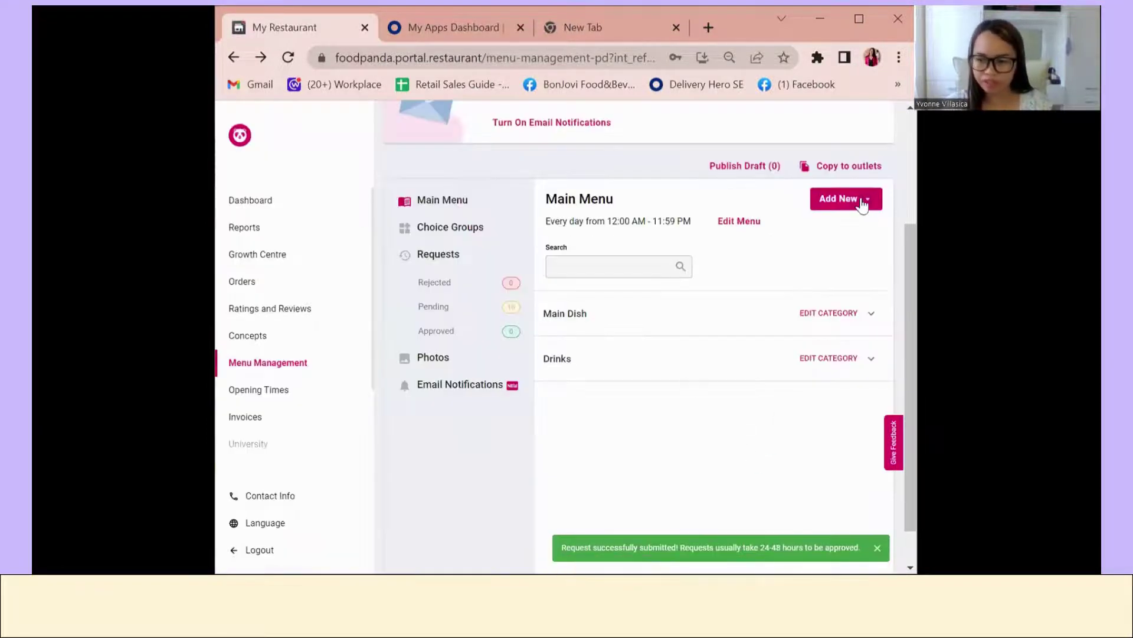
- Start a new menu item named Coke Zero In A Can
{"action": "left_click", "coordinate": [862, 203]}
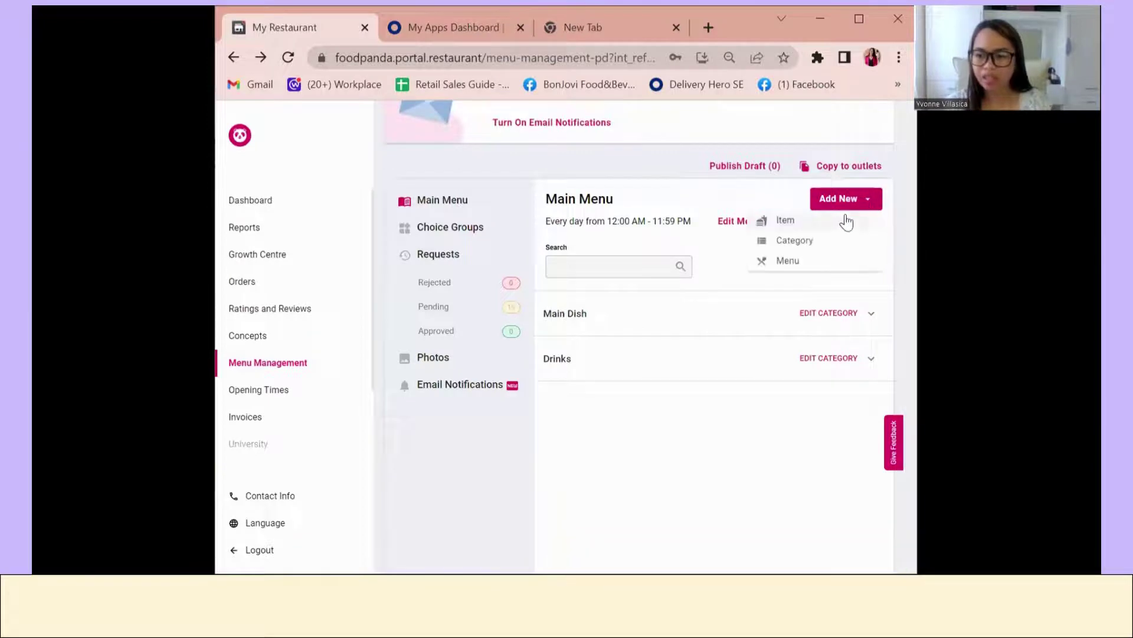
{"action": "left_click", "coordinate": [843, 222]}
{"action": "left_click", "coordinate": [599, 370]}
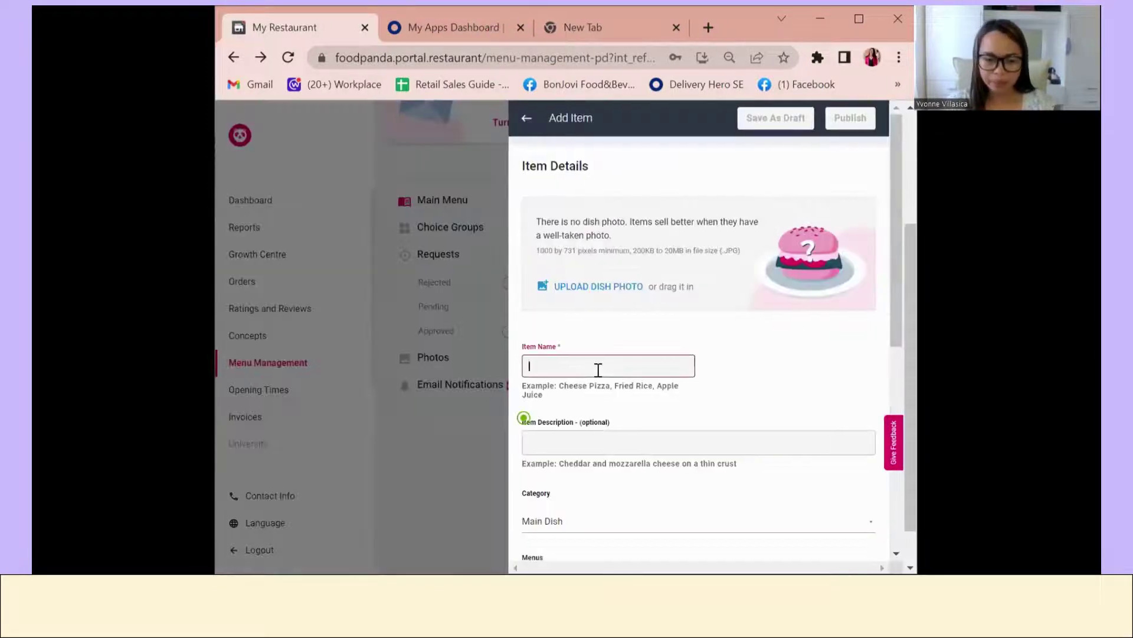
{"action": "type", "text": "Ckoe"}
{"action": "key", "text": "BackSpace"}
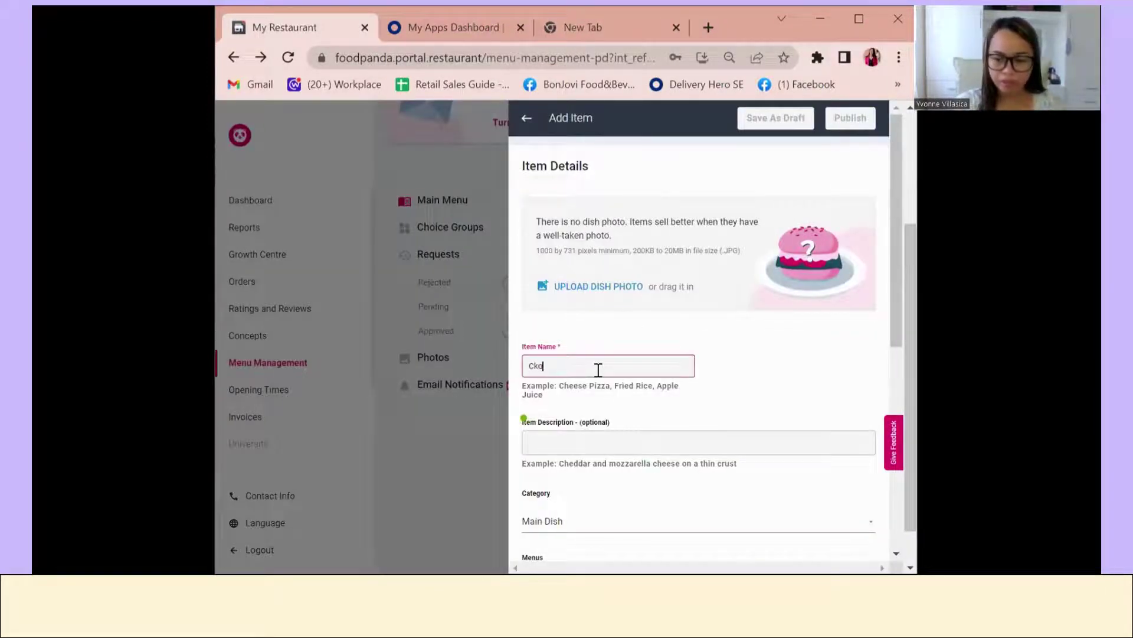
{"action": "key", "text": "BackSpace"}
{"action": "type", "text": "oke Z"}
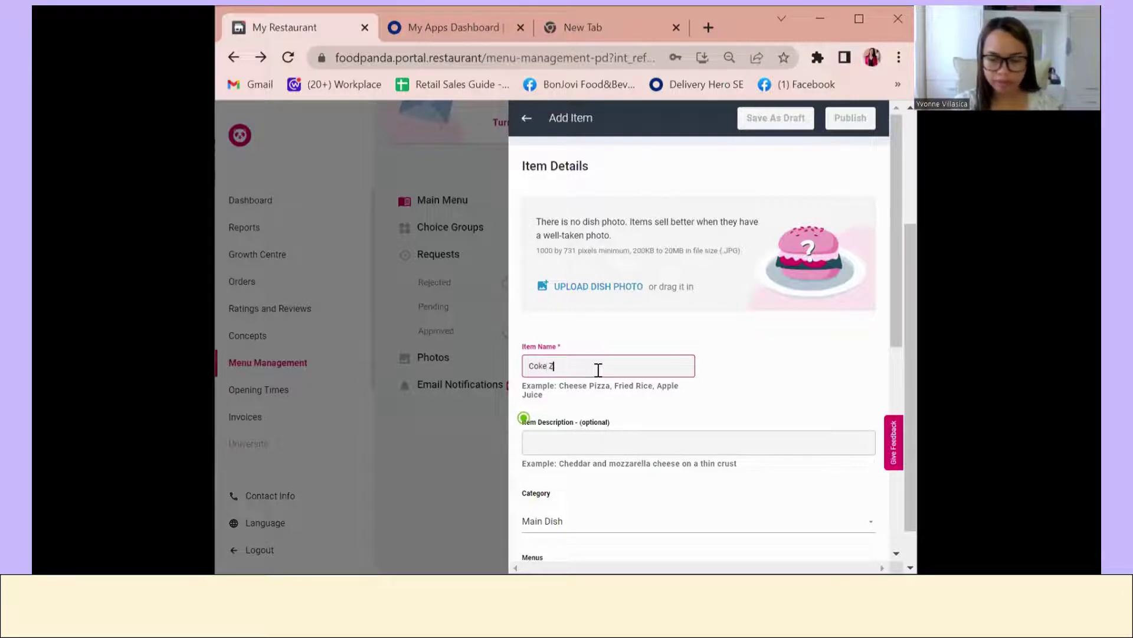
{"action": "type", "text": "ero "}
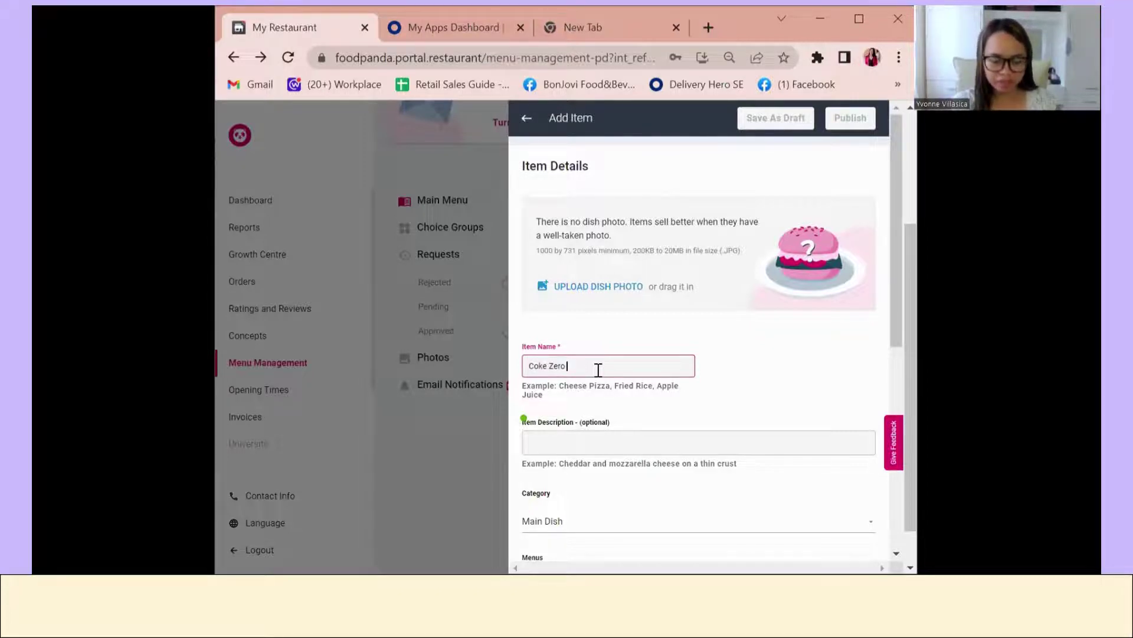
{"action": "type", "text": "In "}
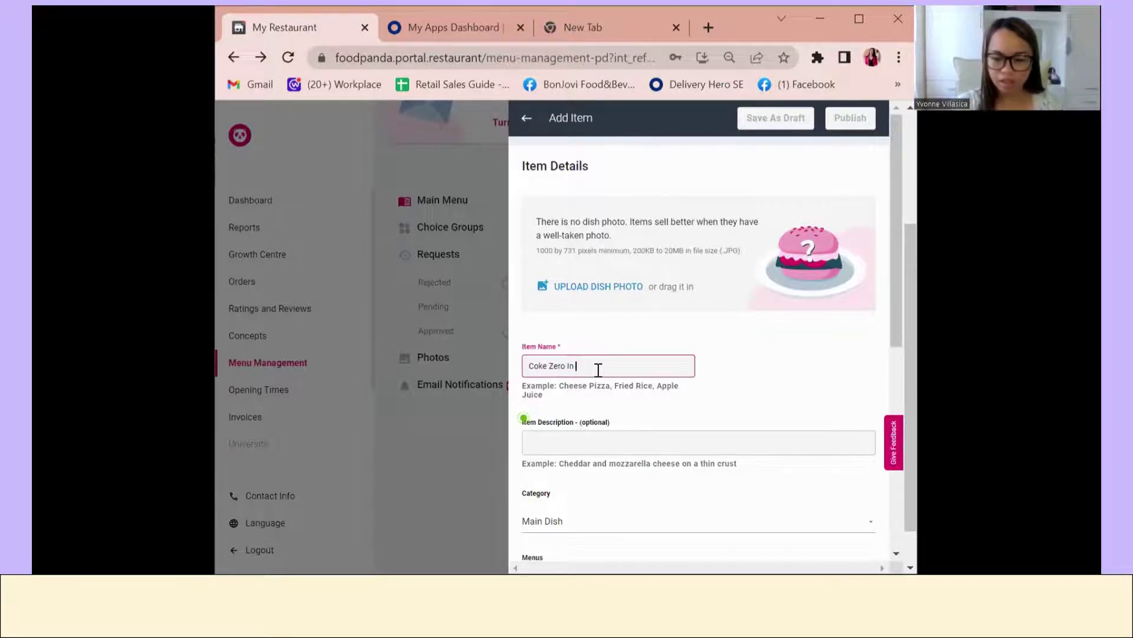
{"action": "type", "text": "A Can"}
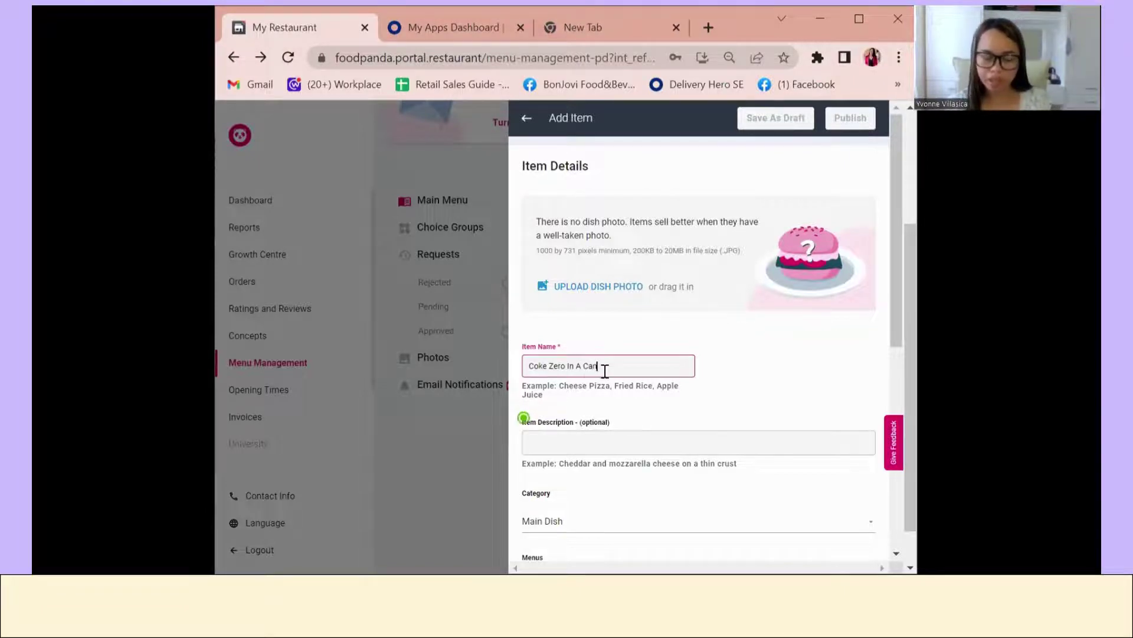
- Assign Coke Zero In A Can to the Drinks category and set its price to PHP 75
{"action": "scroll", "coordinate": [644, 394], "scroll_direction": "down", "scroll_amount": 3}
{"action": "scroll", "coordinate": [640, 390], "scroll_direction": "down", "scroll_amount": 2}
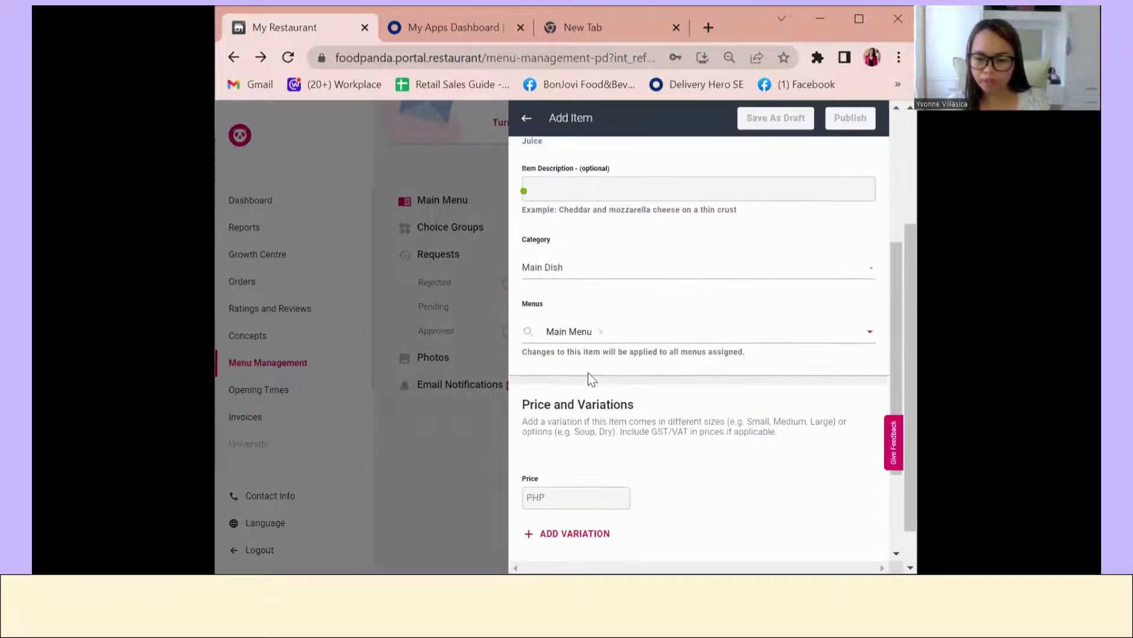
{"action": "left_click", "coordinate": [591, 273]}
{"action": "left_click", "coordinate": [575, 307]}
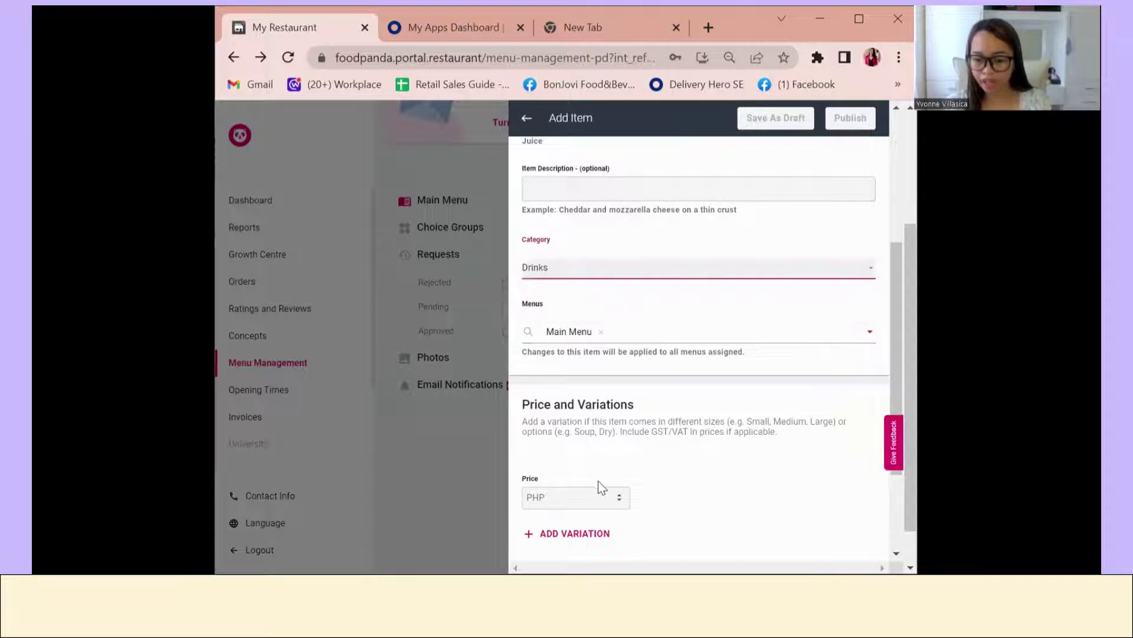
{"action": "left_click", "coordinate": [598, 494]}
{"action": "type", "text": "75"}
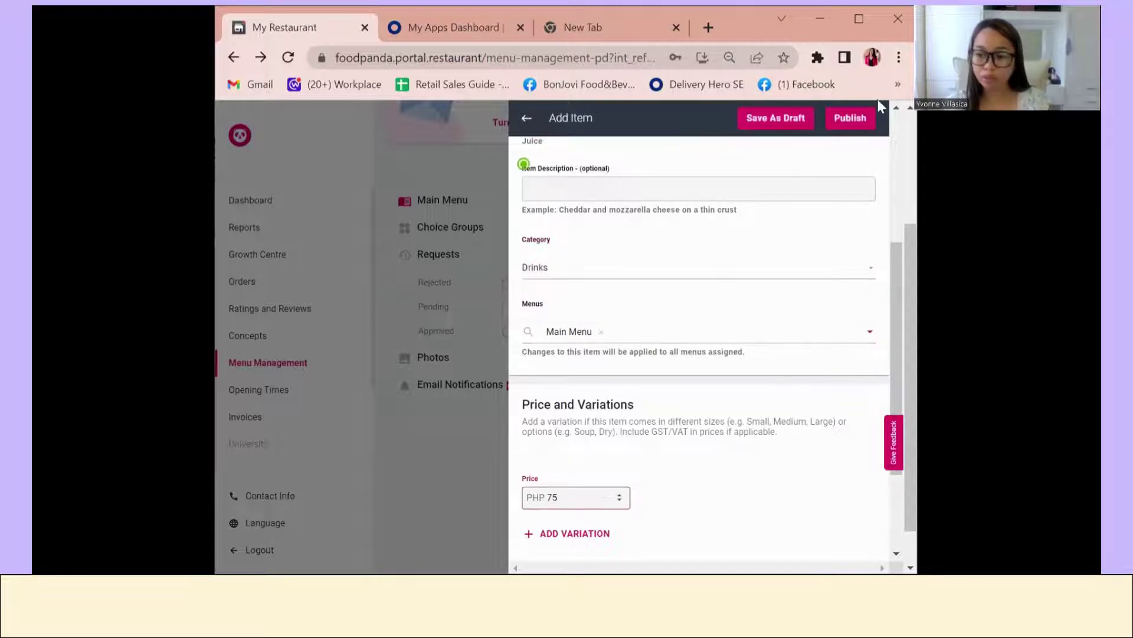
- Publish the Coke Zero In A Can item with a previously uploaded dine-in menu photo
{"action": "left_click", "coordinate": [859, 118]}
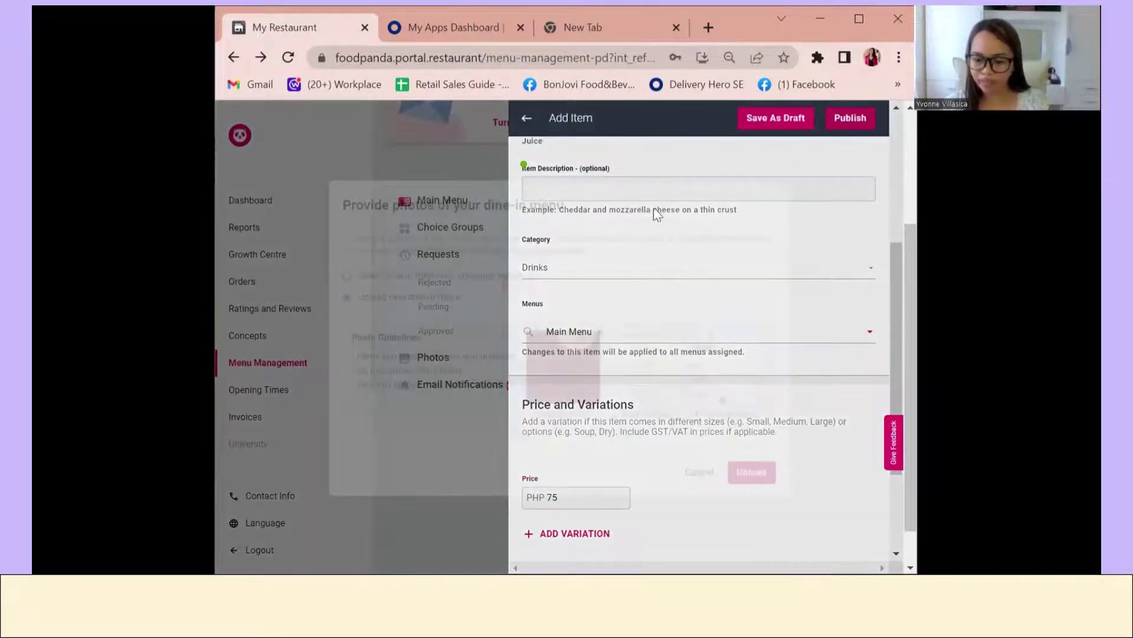
{"action": "left_click", "coordinate": [383, 387]}
{"action": "left_click", "coordinate": [752, 455]}
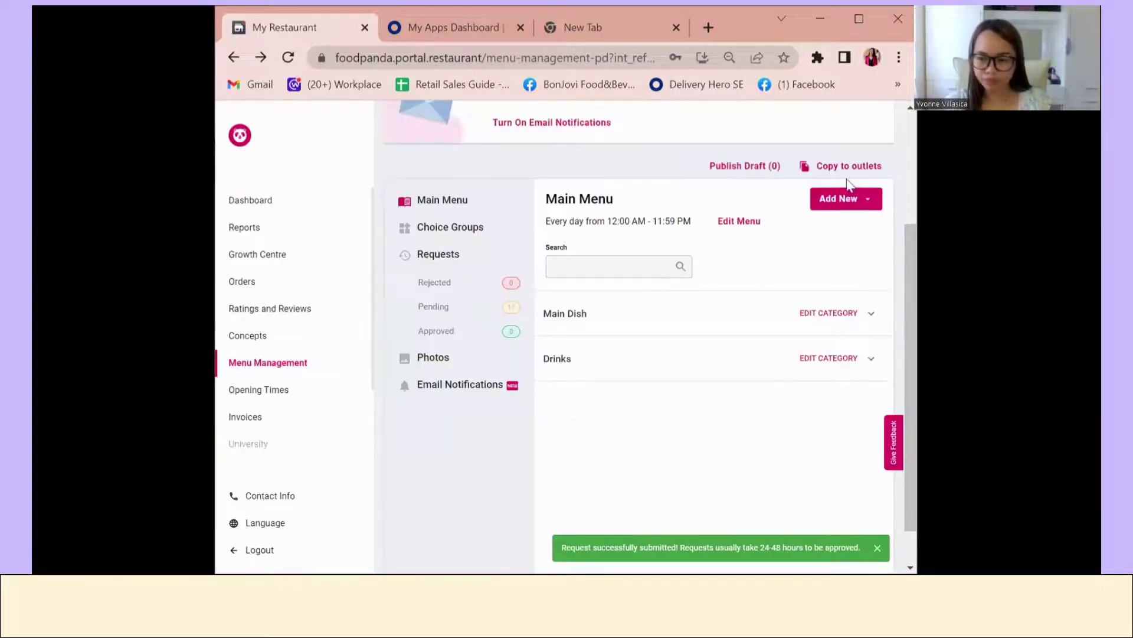
- Start a new menu item named Bottled Water Small
{"action": "left_click", "coordinate": [850, 199]}
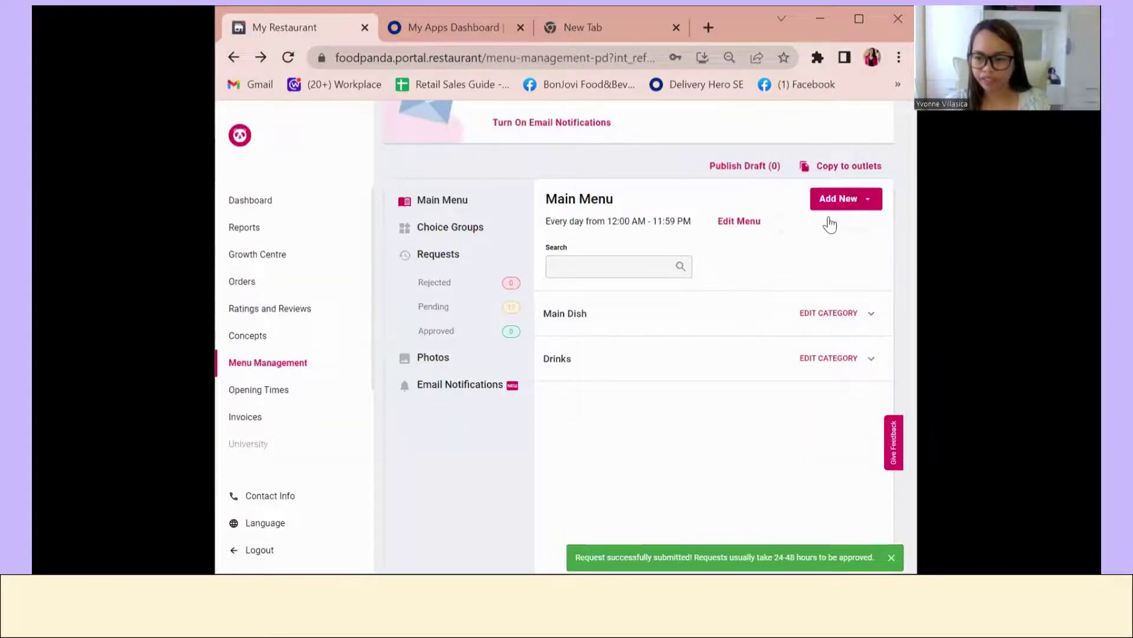
{"action": "left_click", "coordinate": [825, 223]}
{"action": "left_click", "coordinate": [614, 364]}
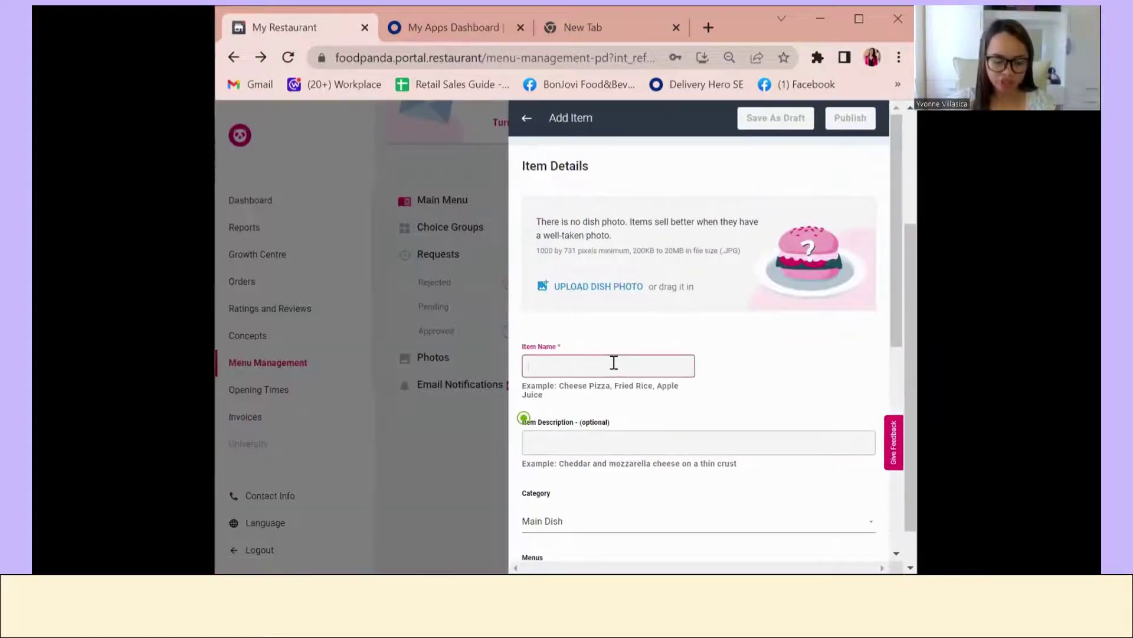
{"action": "type", "text": "Noo"}
{"action": "key", "text": "BackSpace"}
{"action": "key", "text": "BackSpace"}
{"action": "key", "text": "BackSpace"}
{"action": "type", "text": "No"}
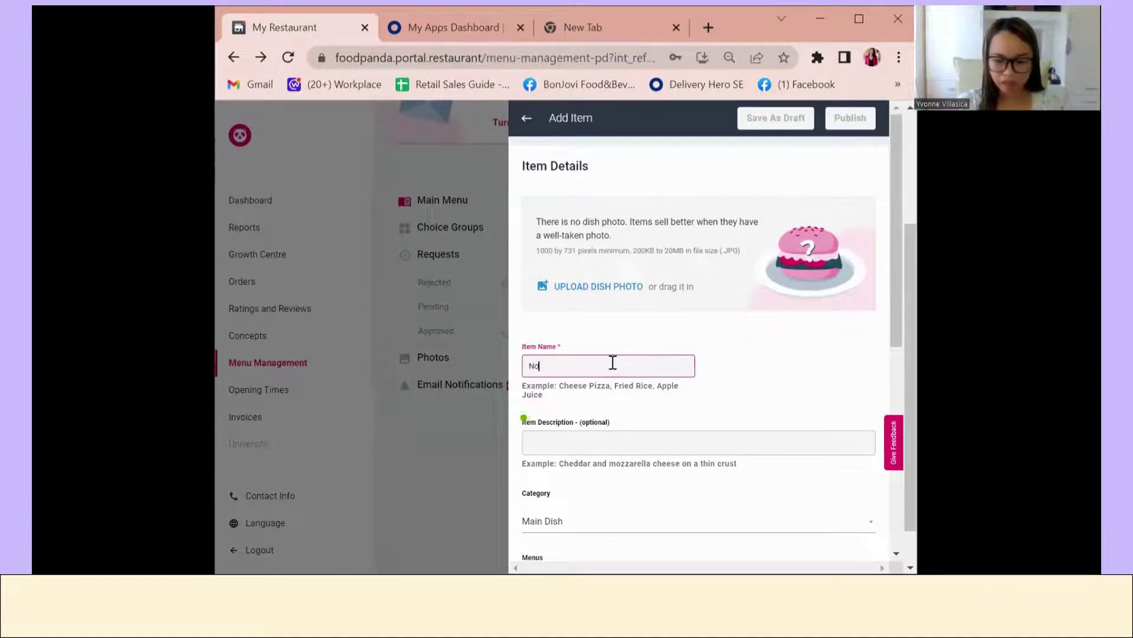
{"action": "key", "text": "BackSpace"}
{"action": "key", "text": "BackSpace"}
{"action": "type", "text": "Bottle"}
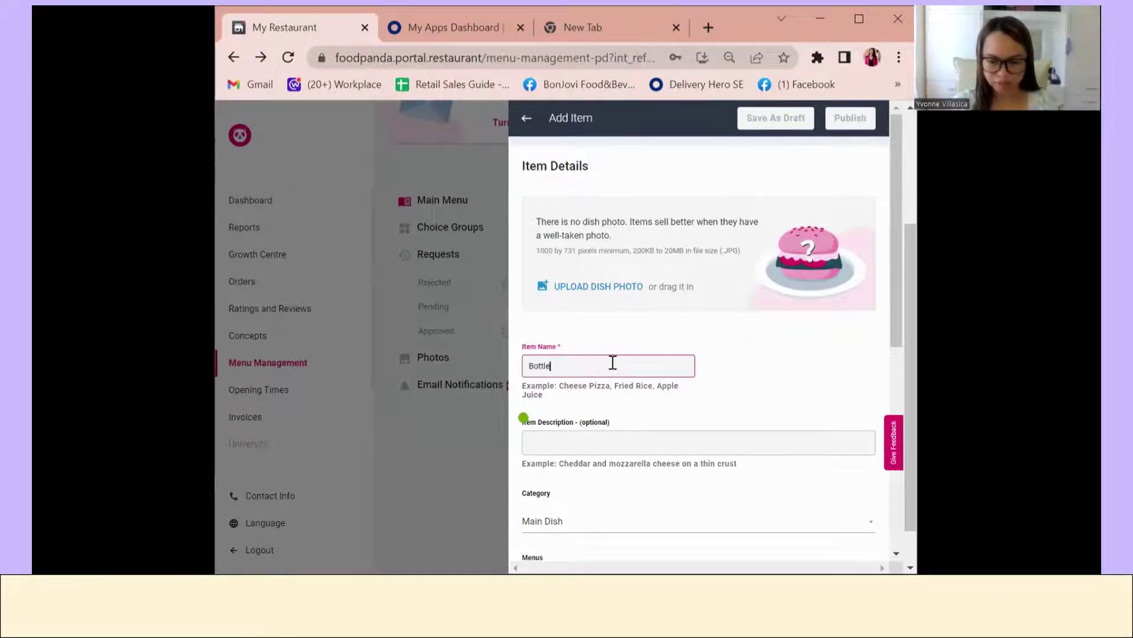
{"action": "type", "text": "d Water"}
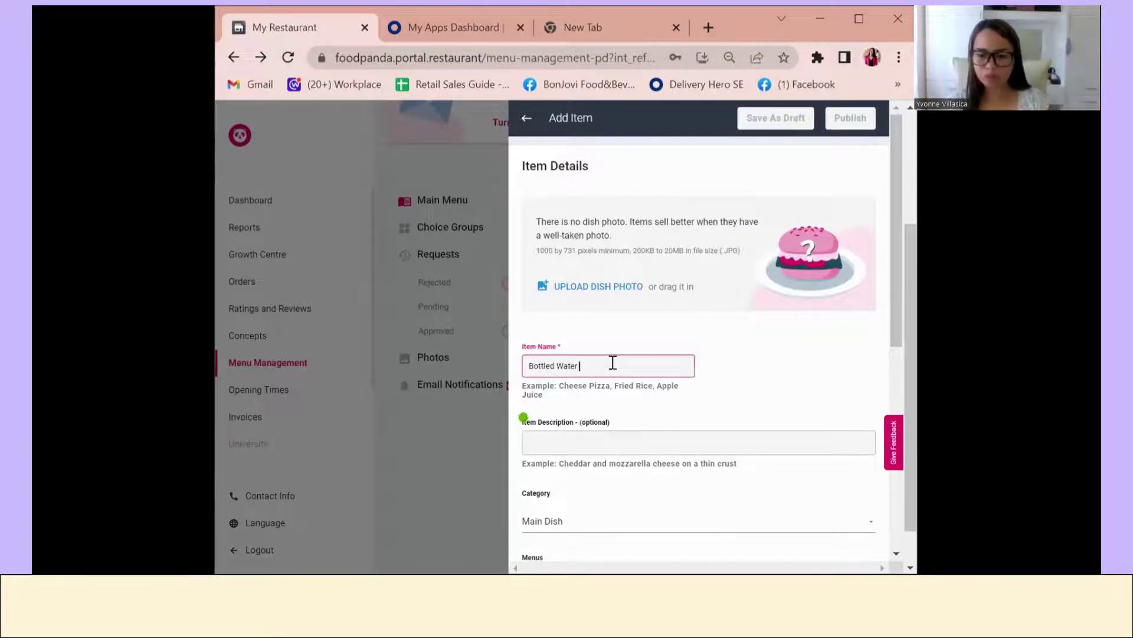
{"action": "type", "text": "Small"}
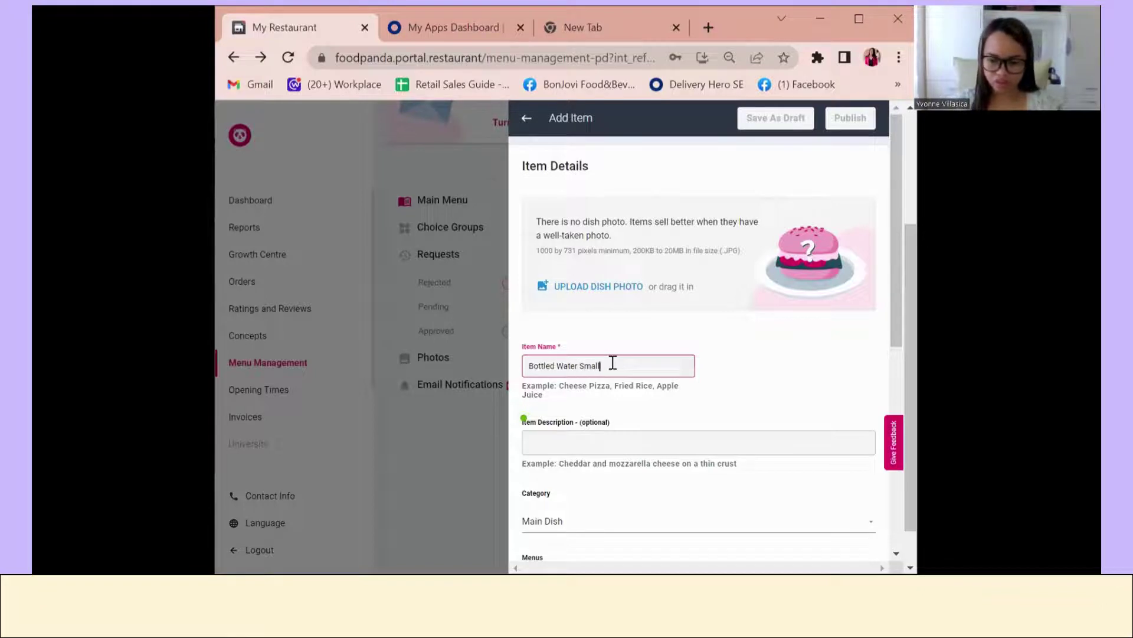
- Assign Bottled Water Small to the Drinks category and set its price to PHP 30
{"action": "scroll", "coordinate": [605, 381], "scroll_direction": "down", "scroll_amount": 3}
{"action": "left_click", "coordinate": [601, 357]}
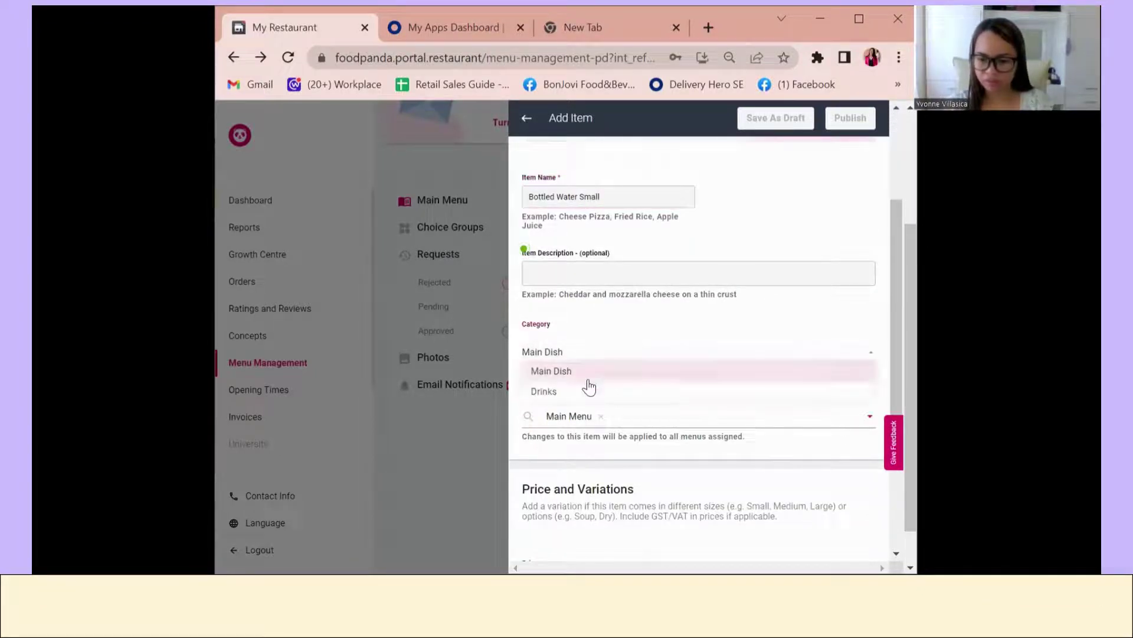
{"action": "left_click", "coordinate": [589, 390]}
{"action": "scroll", "coordinate": [590, 448], "scroll_direction": "down", "scroll_amount": 4}
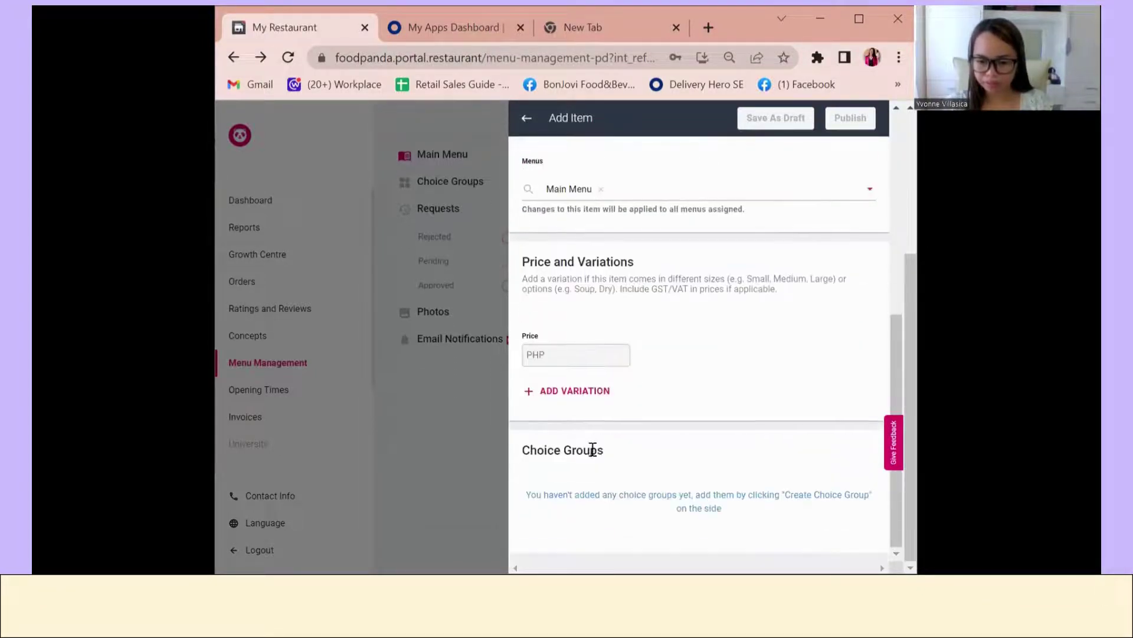
{"action": "left_click", "coordinate": [567, 349]}
{"action": "type", "text": "30"}
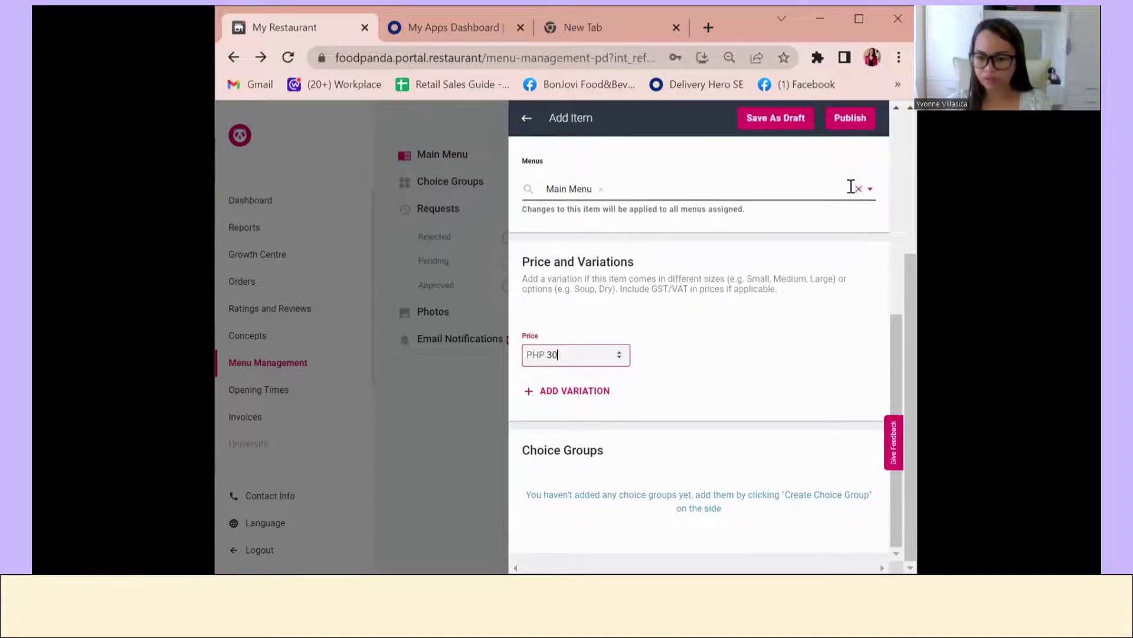
- Publish the Bottled Water Small item with a previously uploaded dine-in menu photo
{"action": "left_click", "coordinate": [850, 121]}
{"action": "left_click", "coordinate": [469, 278]}
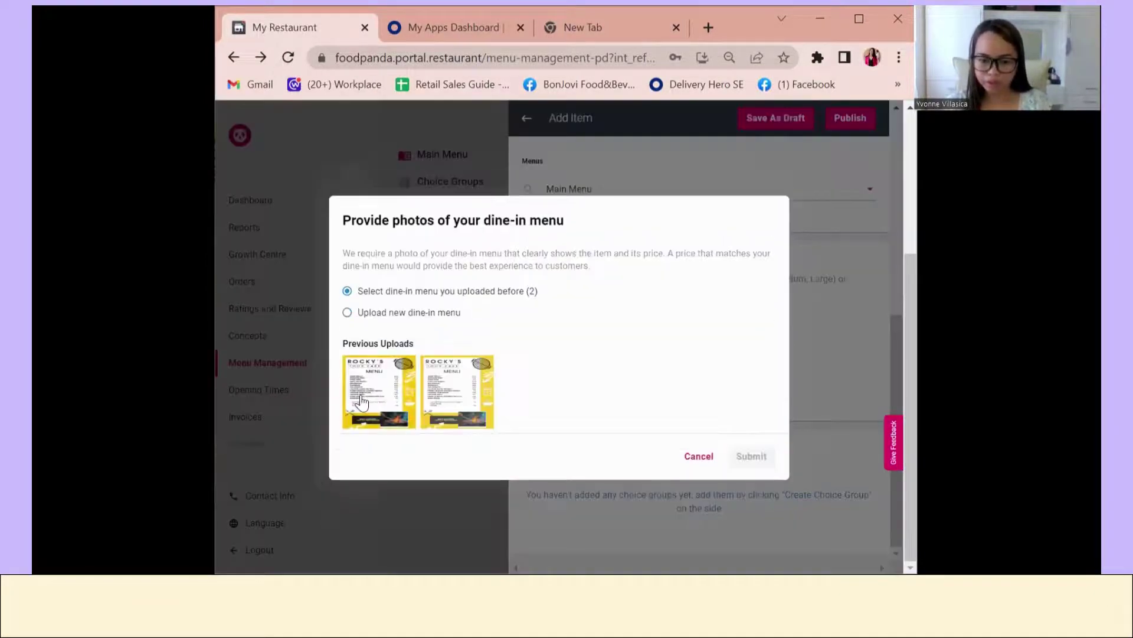
{"action": "left_click", "coordinate": [379, 391]}
{"action": "left_click", "coordinate": [751, 457]}
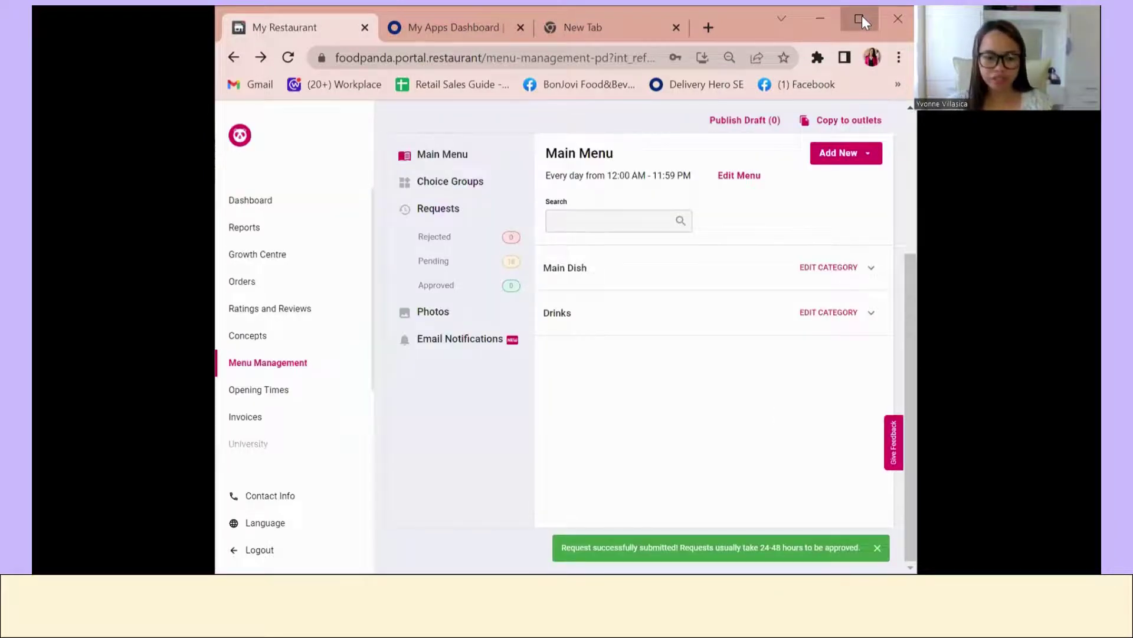
- Maximize the browser window and reload the Menu Management page
{"action": "left_click", "coordinate": [860, 17]}
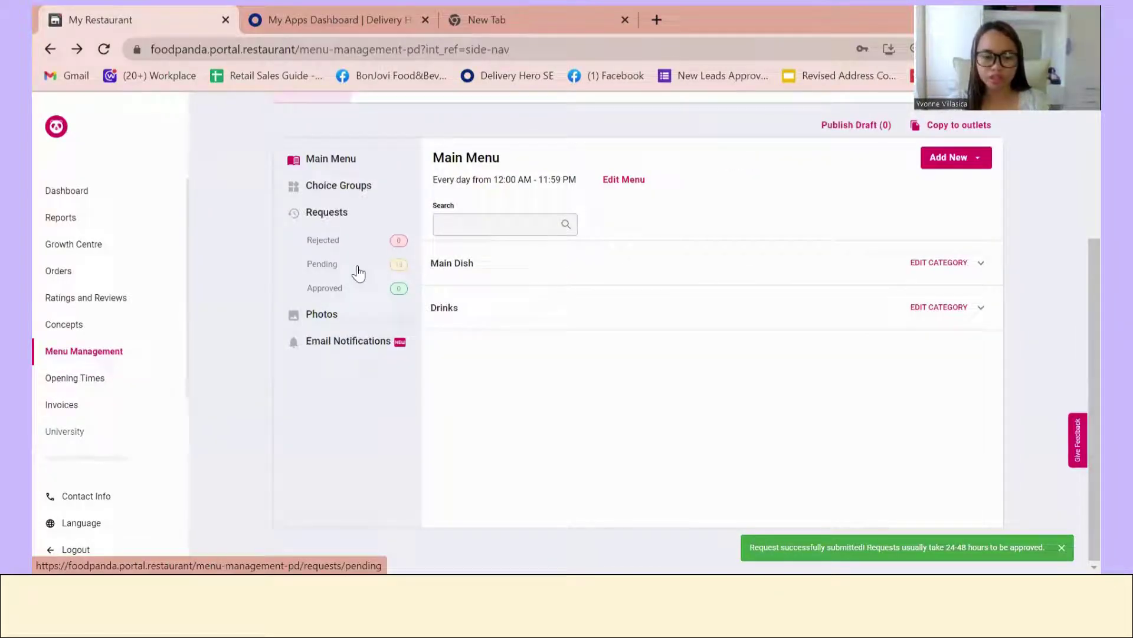
{"action": "right_click", "coordinate": [483, 351]}
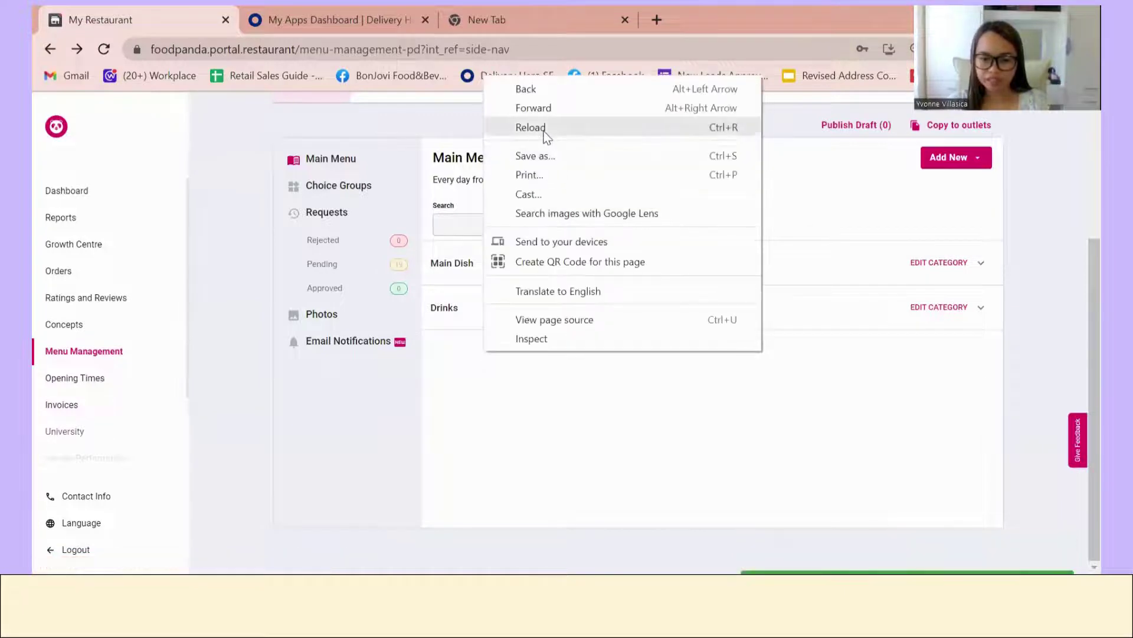
{"action": "left_click", "coordinate": [541, 127]}
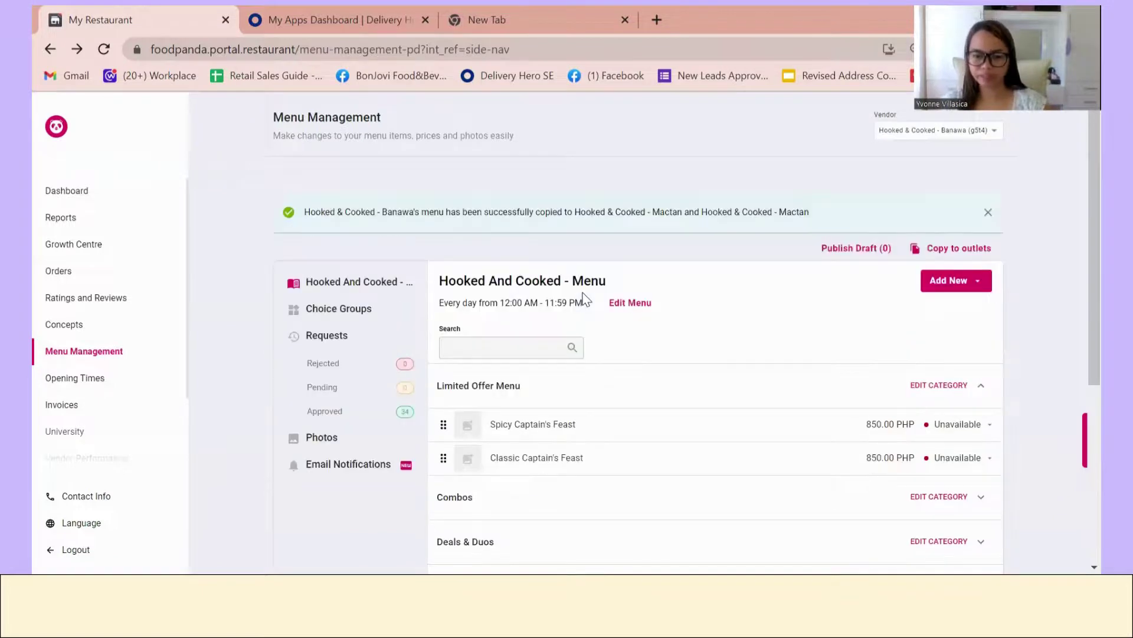
{"action": "scroll", "coordinate": [671, 363], "scroll_direction": "down", "scroll_amount": 2}
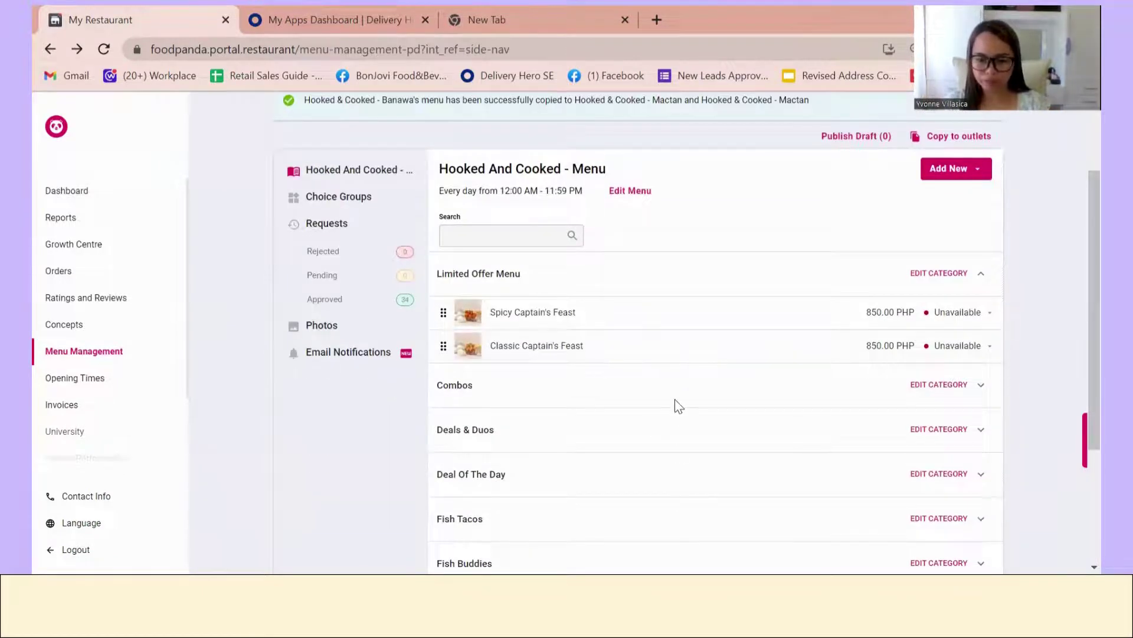
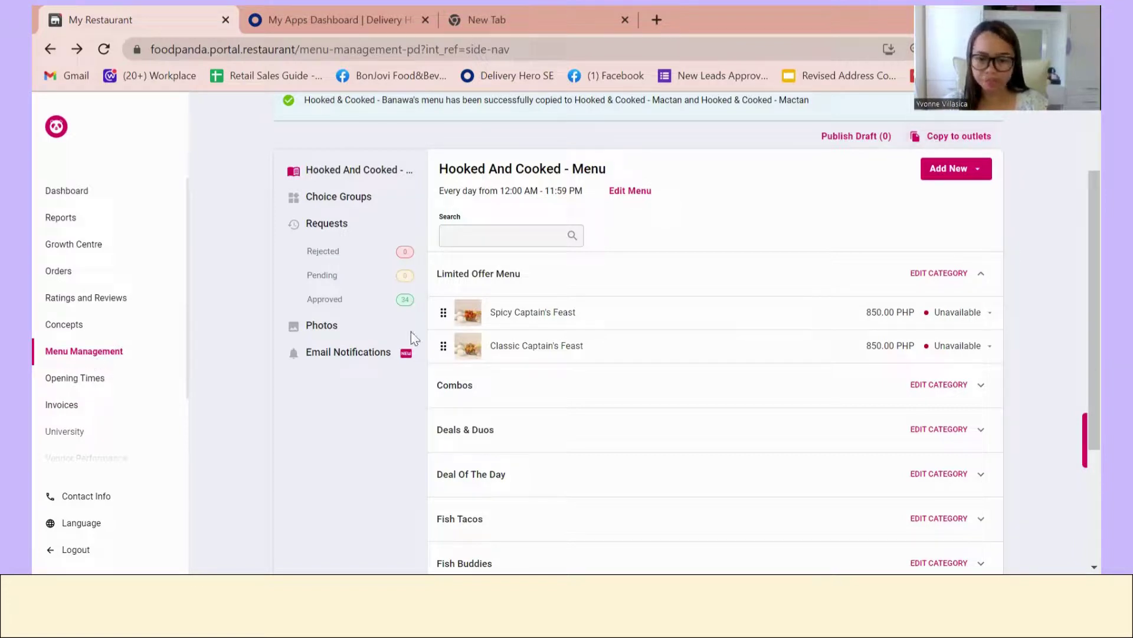
- Switch the Menu Management vendor to Rocky's Foodpark - Banawa
{"action": "scroll", "coordinate": [913, 146], "scroll_direction": "up", "scroll_amount": 4}
{"action": "mouse_move", "coordinate": [913, 146]}
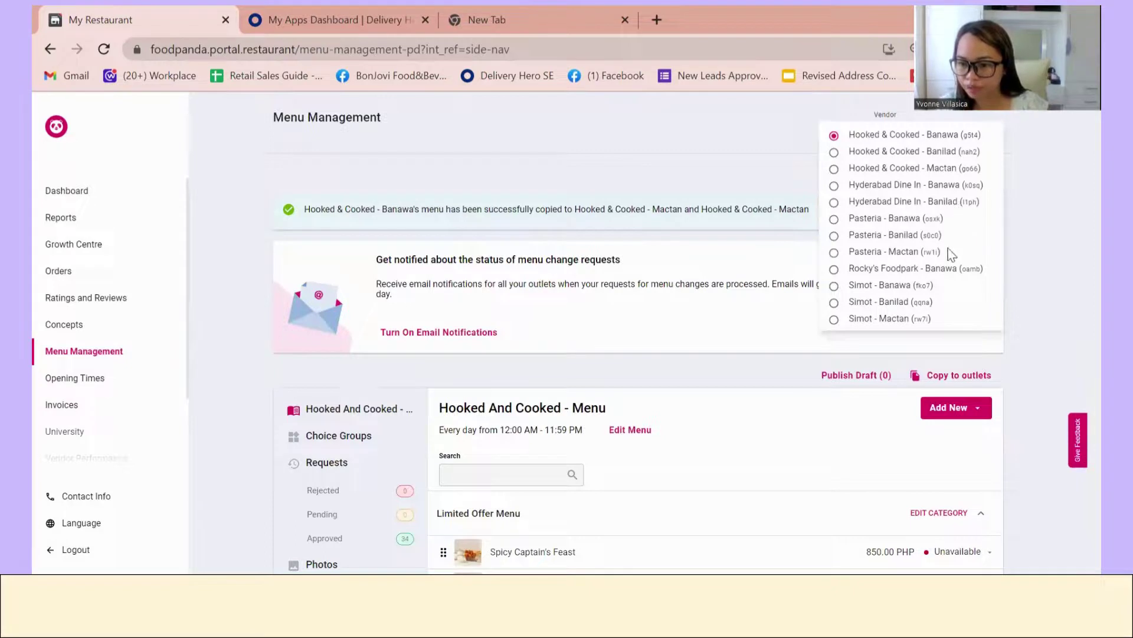
{"action": "left_click", "coordinate": [909, 269]}
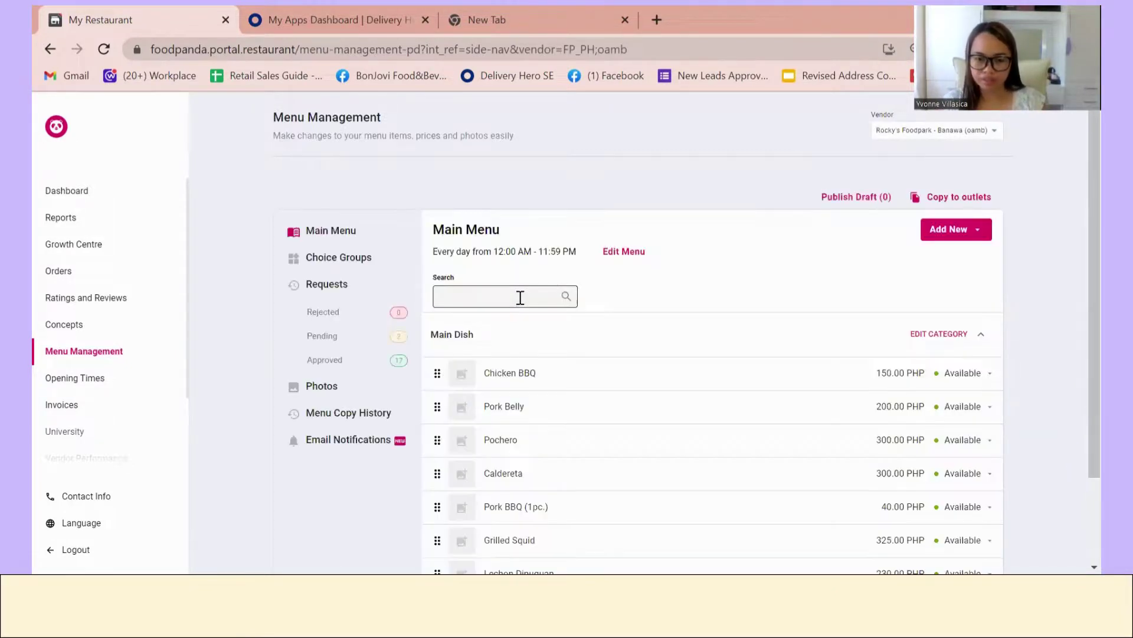
- Review the items in the Main Menu and open the list of pending requests
{"action": "scroll", "coordinate": [739, 332], "scroll_direction": "down", "scroll_amount": 1}
{"action": "scroll", "coordinate": [739, 332], "scroll_direction": "down", "scroll_amount": 3}
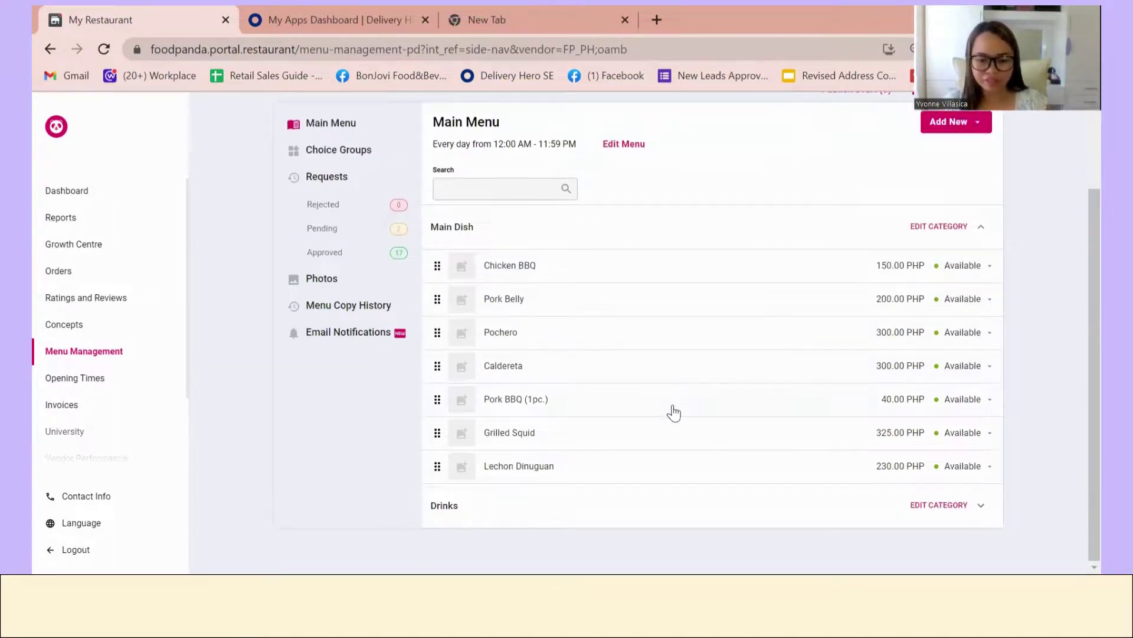
{"action": "left_click", "coordinate": [351, 229]}
{"action": "scroll", "coordinate": [503, 362], "scroll_direction": "down", "scroll_amount": 3}
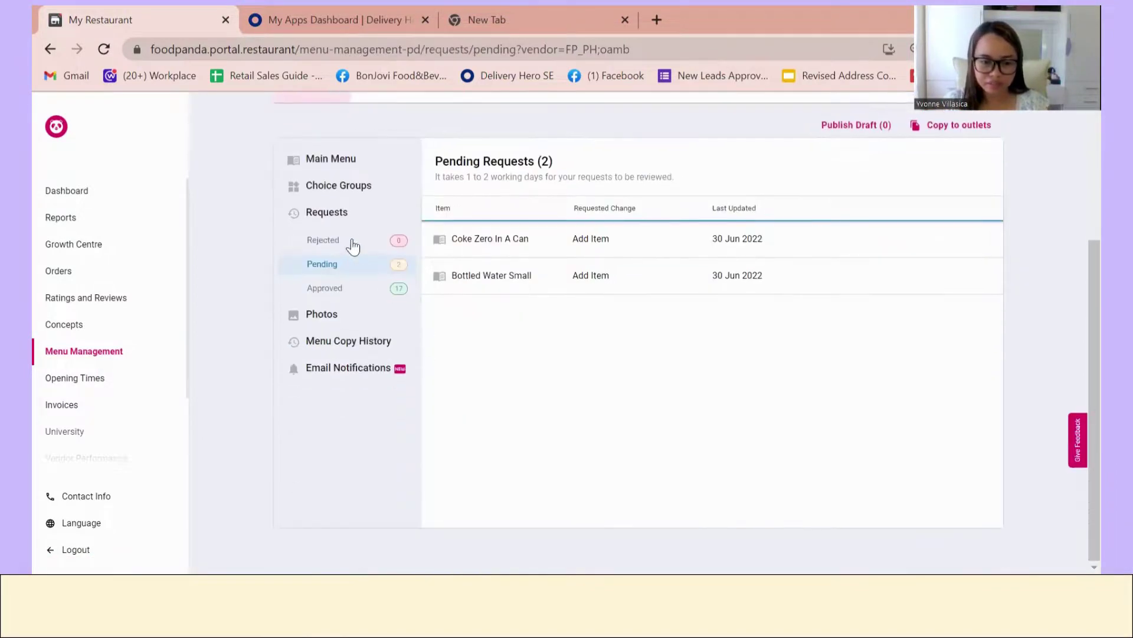
- Compare the published Main Menu items with the pending item requests
{"action": "left_click", "coordinate": [346, 159]}
{"action": "scroll", "coordinate": [685, 372], "scroll_direction": "down", "scroll_amount": 4}
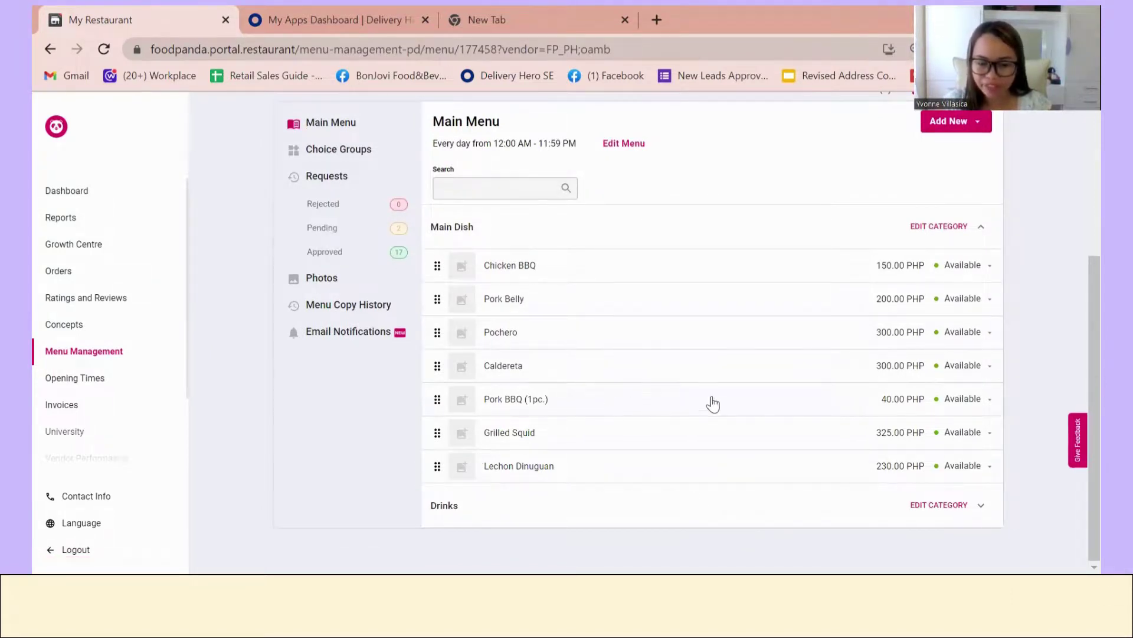
{"action": "left_click", "coordinate": [348, 231]}
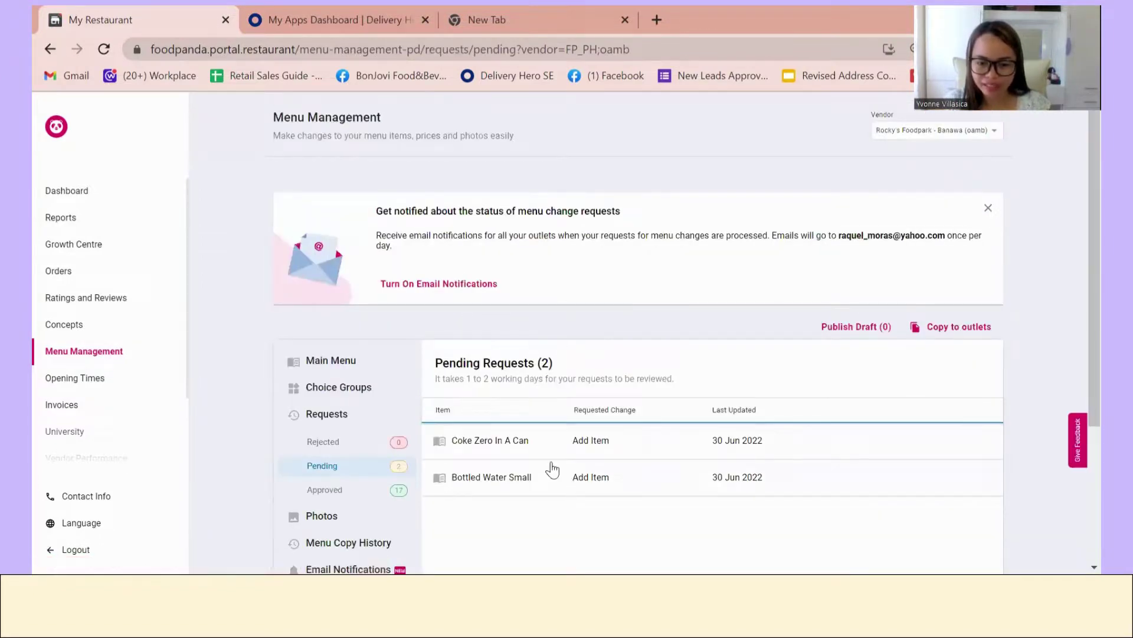
{"action": "scroll", "coordinate": [549, 468], "scroll_direction": "down", "scroll_amount": 3}
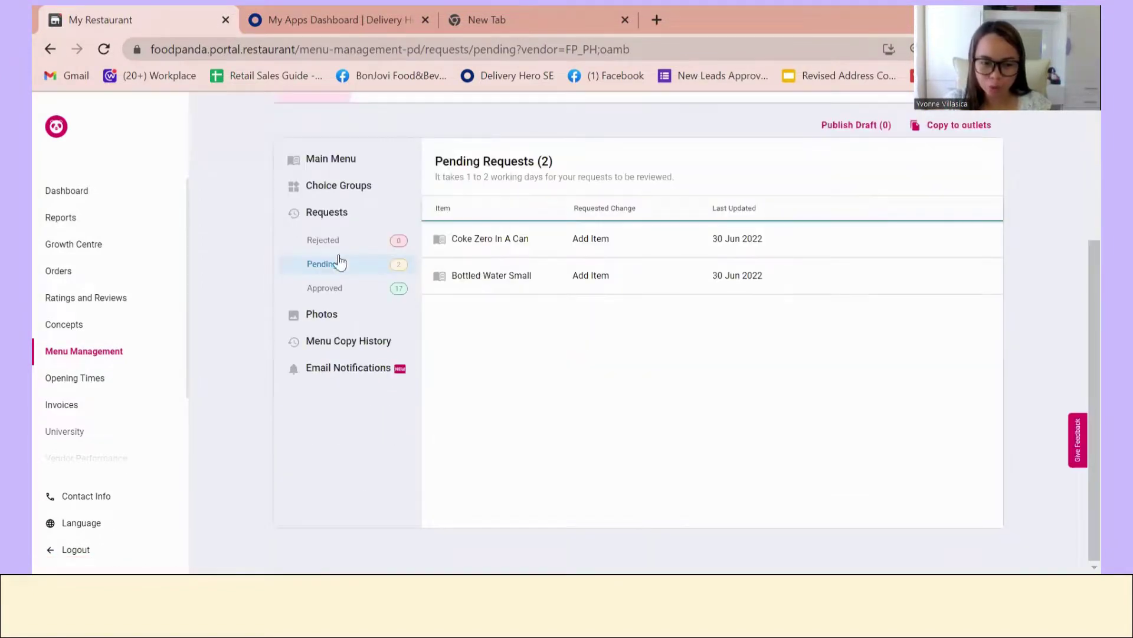
{"action": "left_click", "coordinate": [348, 168]}
{"action": "scroll", "coordinate": [786, 389], "scroll_direction": "down", "scroll_amount": 4}
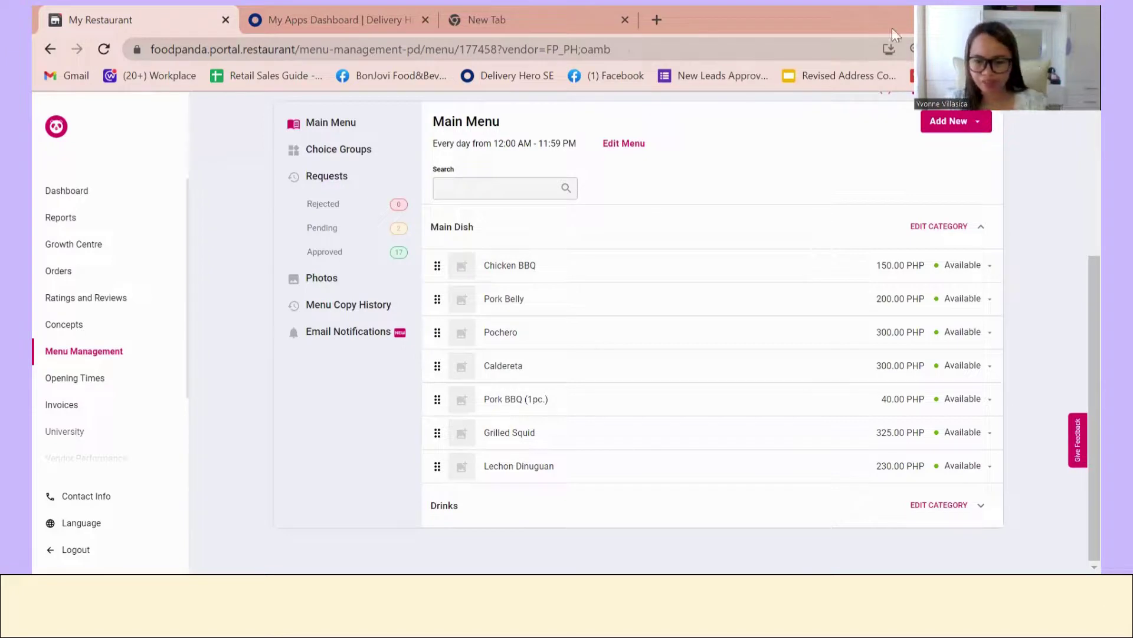
- Add a new Main Menu item named "Fried Veggie Lumpia (3 Pcs.)"
{"action": "scroll", "coordinate": [928, 109], "scroll_direction": "up", "scroll_amount": 2}
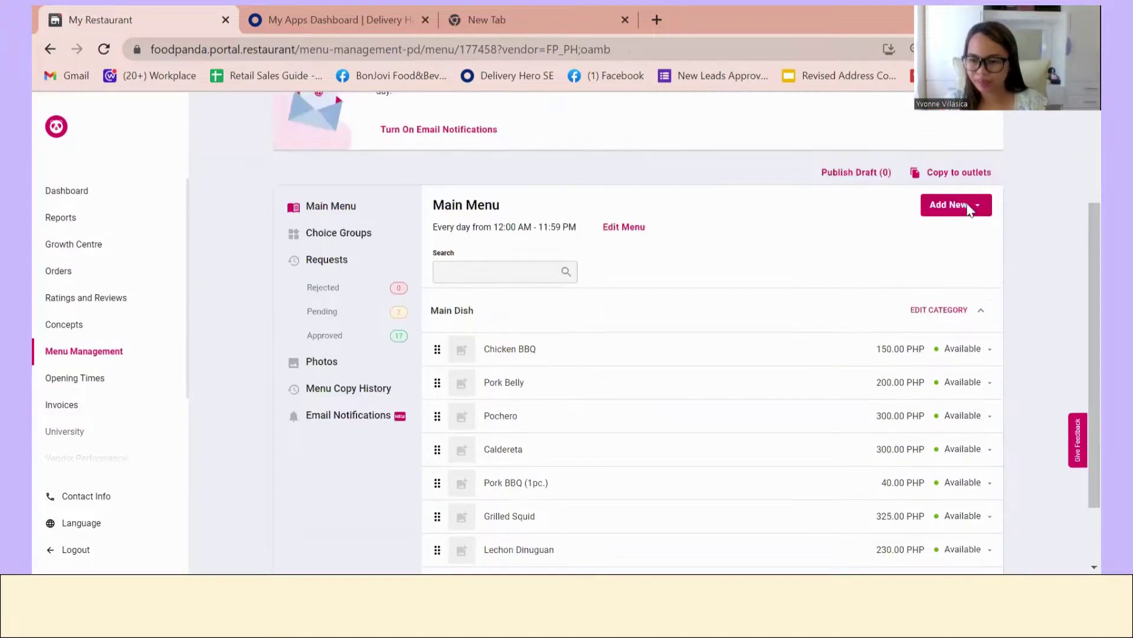
{"action": "left_click", "coordinate": [954, 202]}
{"action": "left_click", "coordinate": [918, 229]}
{"action": "left_click", "coordinate": [749, 355]}
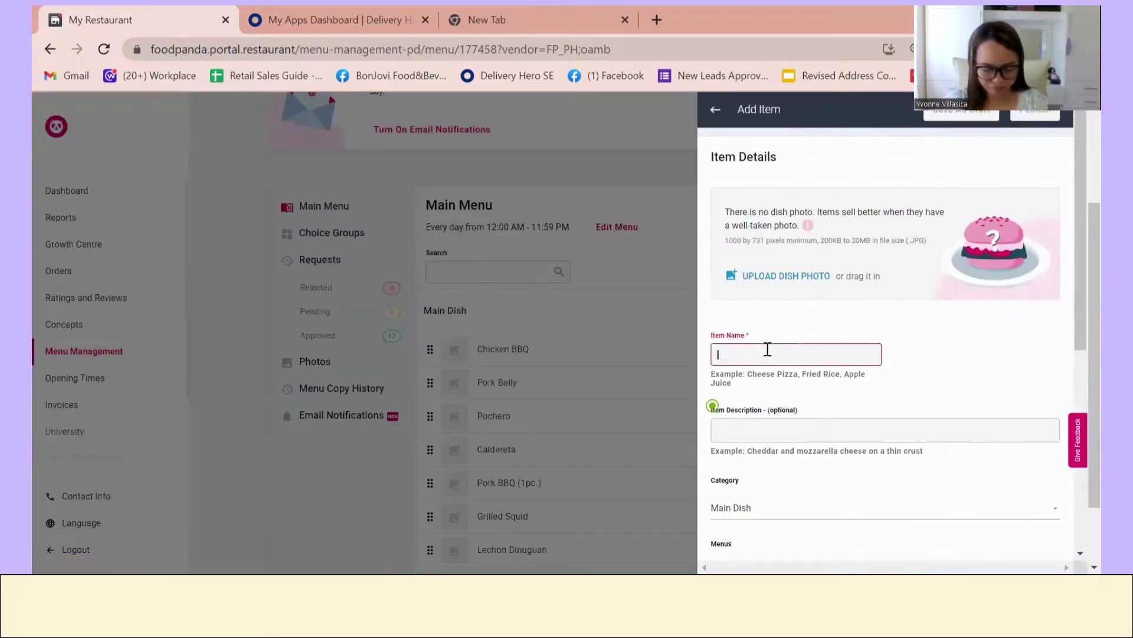
{"action": "type", "text": "FRIE"}
{"action": "key", "text": "BackSpace"}
{"action": "key", "text": "BackSpace"}
{"action": "key", "text": "BackSpace"}
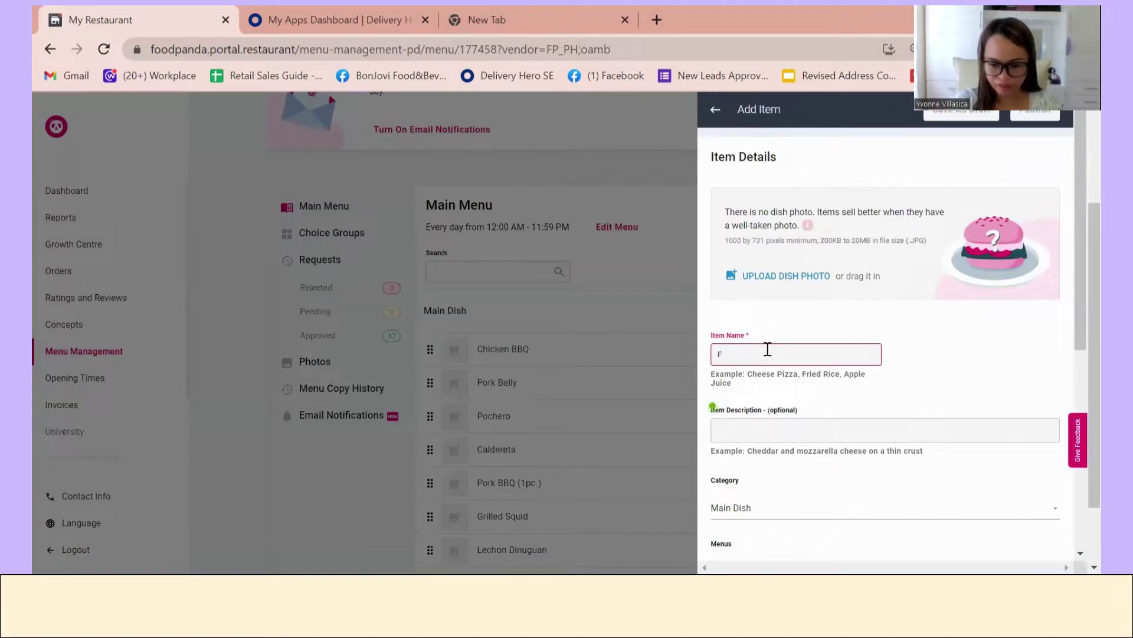
{"action": "type", "text": "F"}
{"action": "key", "text": "BackSpace"}
{"action": "type", "text": "FRIED"}
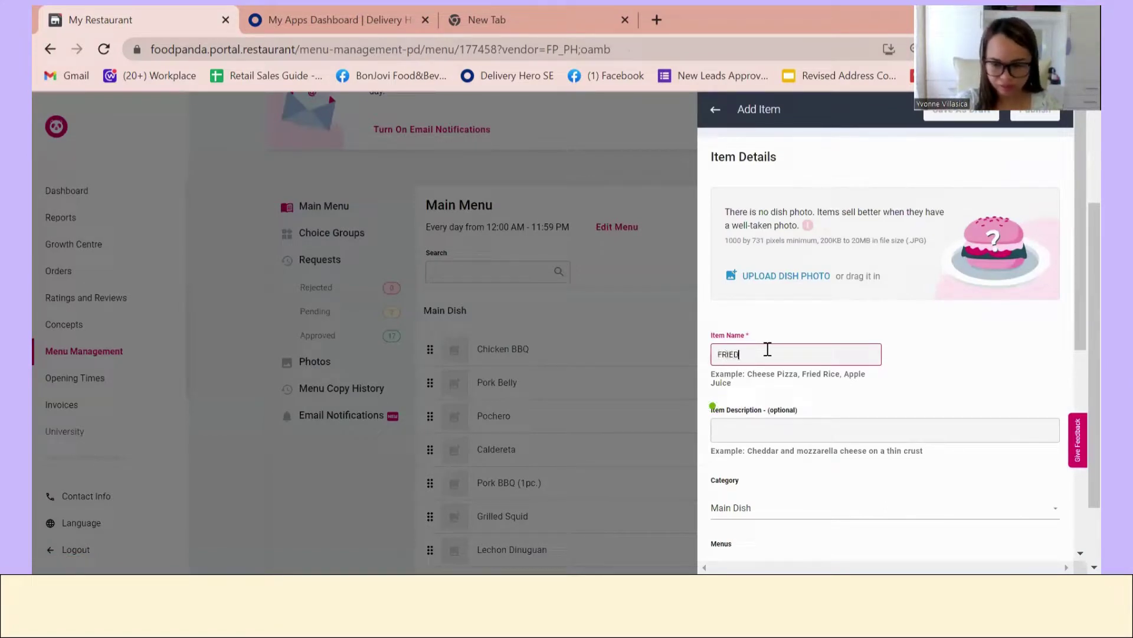
{"action": "key", "text": "BackSpace"}
{"action": "key", "text": "BackSpace"}
{"action": "key", "text": "BackSpace"}
{"action": "type", "text": "r"}
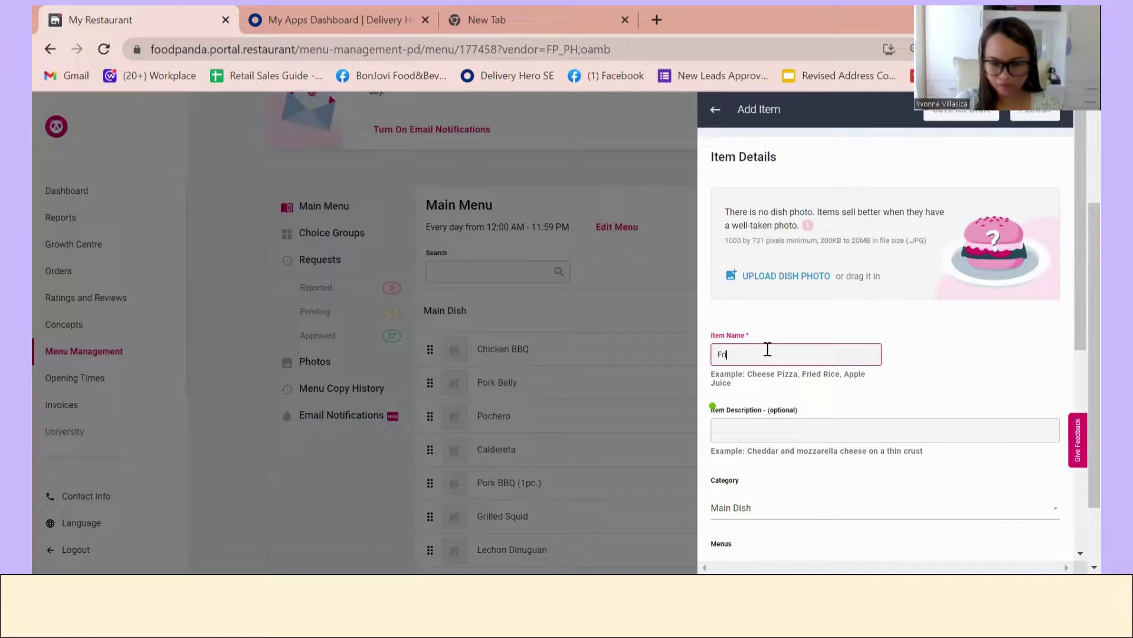
{"action": "type", "text": "ied Veggie"}
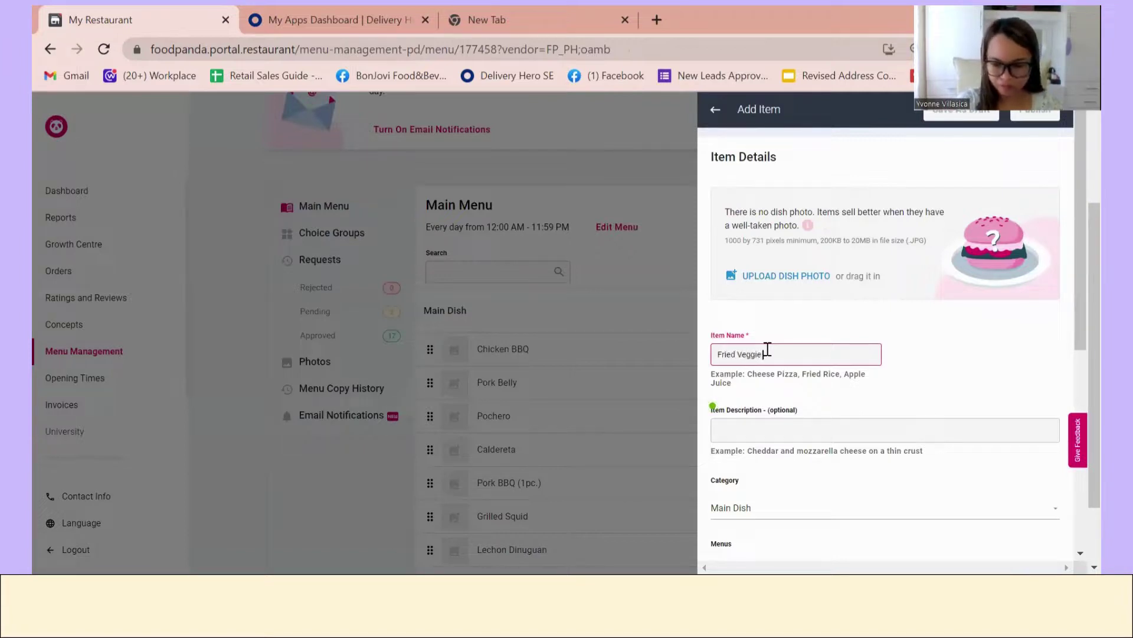
{"action": "type", "text": " Lumpia ("}
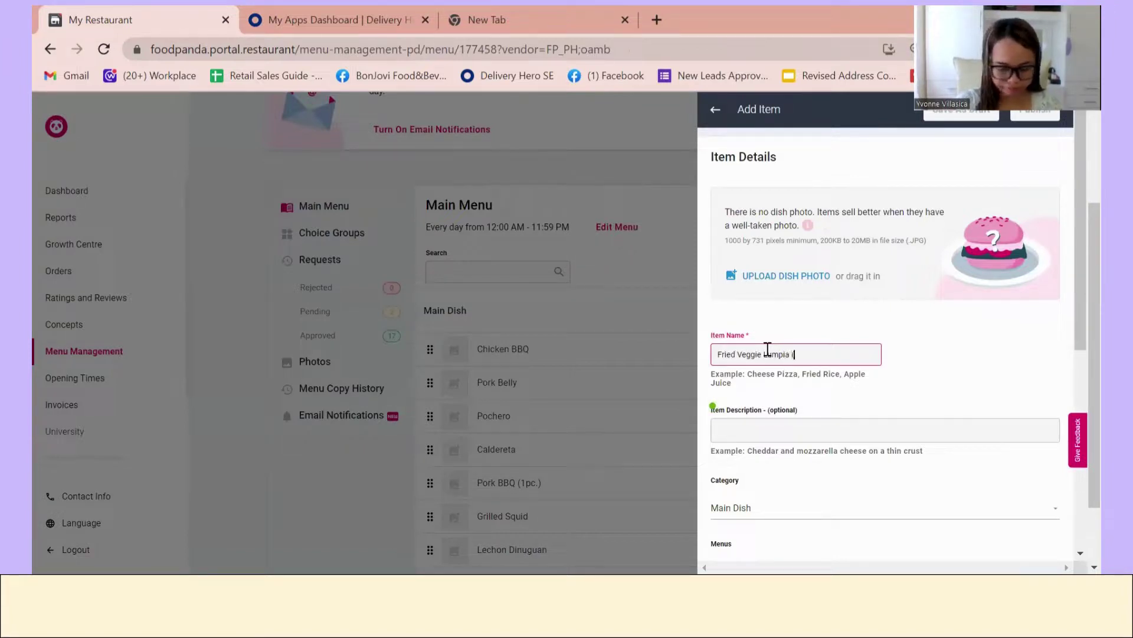
{"action": "type", "text": "3 Pcs."}
- Set the new item's price to 75 PHP and publish it with the MENU image from the Desktop as dine-in menu photo
{"action": "scroll", "coordinate": [782, 413], "scroll_direction": "down", "scroll_amount": 4}
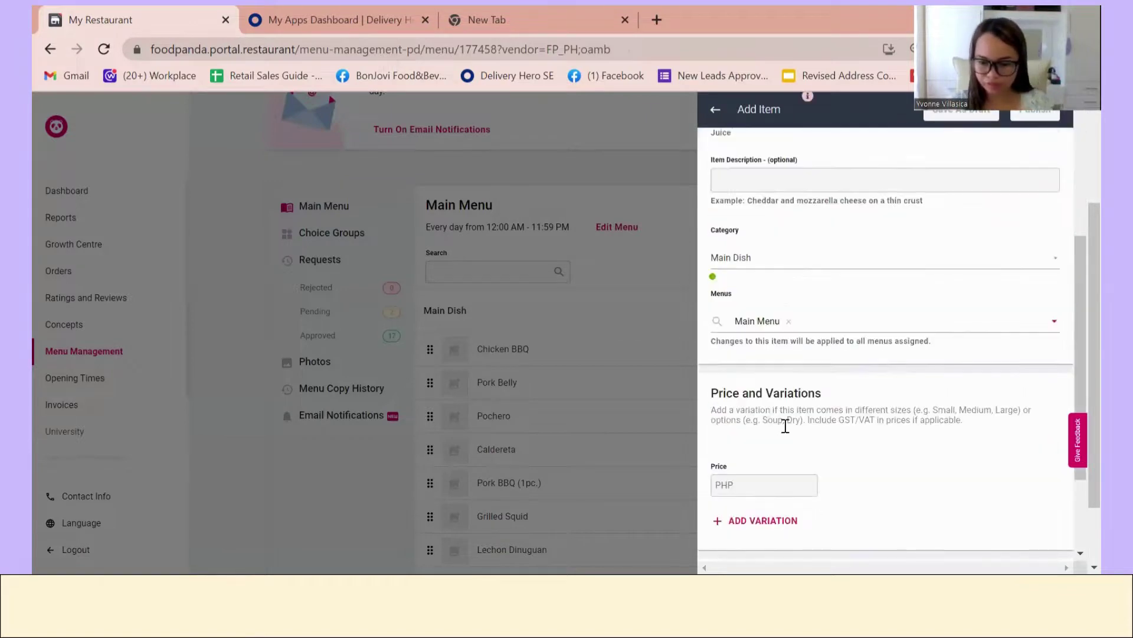
{"action": "left_click", "coordinate": [766, 478]}
{"action": "type", "text": "75"}
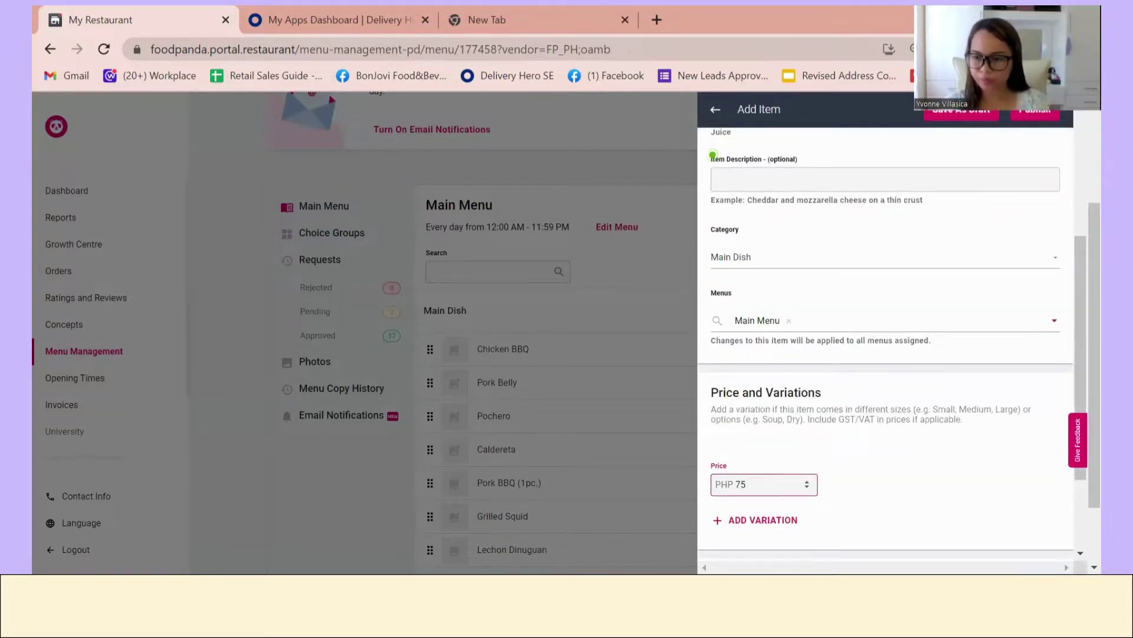
{"action": "left_click", "coordinate": [727, 471]}
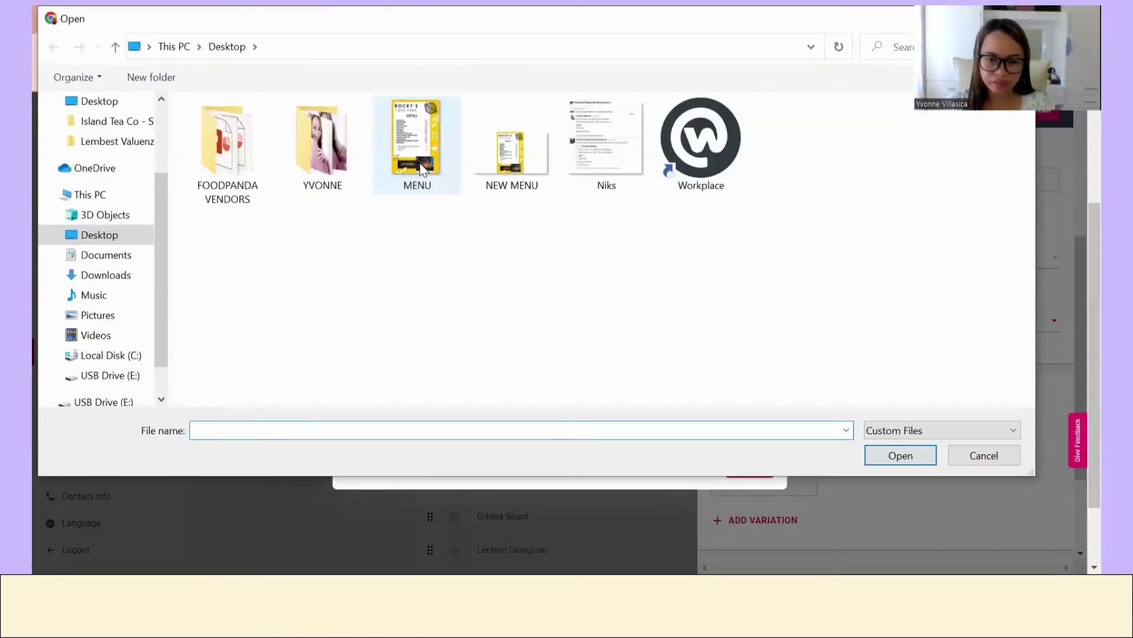
{"action": "double_click", "coordinate": [419, 156]}
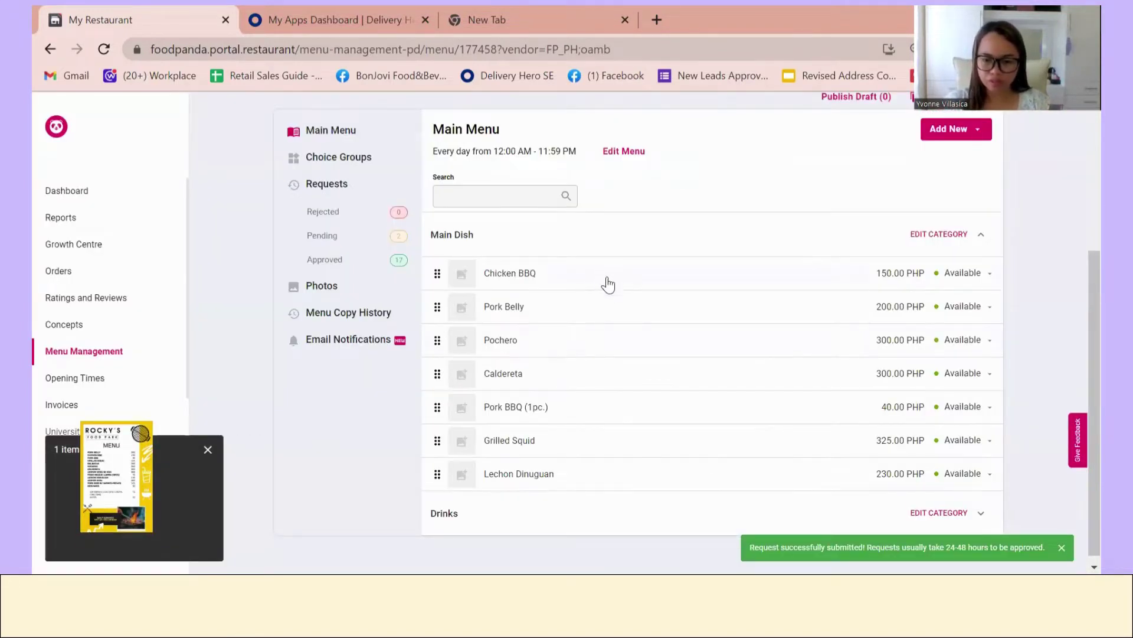
- Edit the Chicken BBQ item in Main Dish and set its price to 200 PHP
{"action": "scroll", "coordinate": [608, 284], "scroll_direction": "down", "scroll_amount": 1}
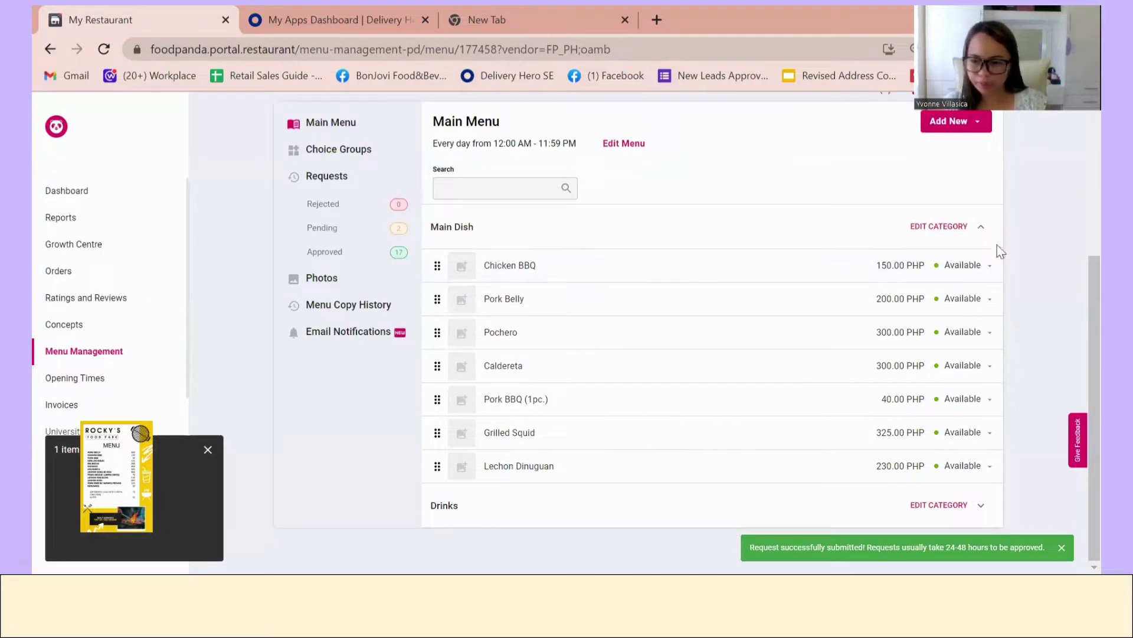
{"action": "left_click", "coordinate": [672, 265]}
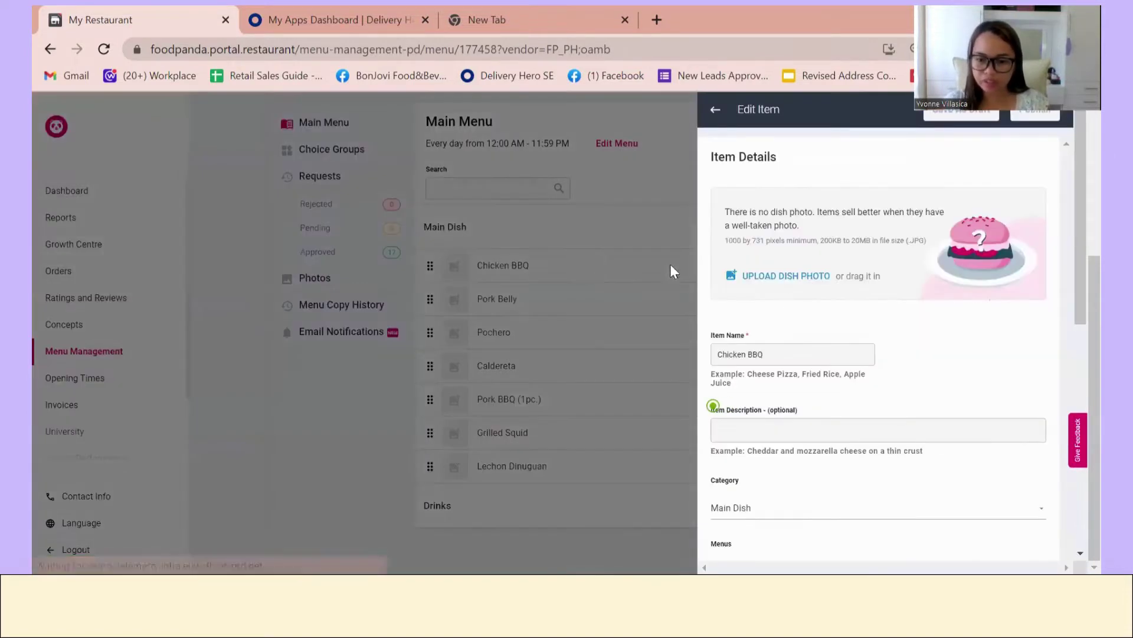
{"action": "scroll", "coordinate": [791, 385], "scroll_direction": "down", "scroll_amount": 5}
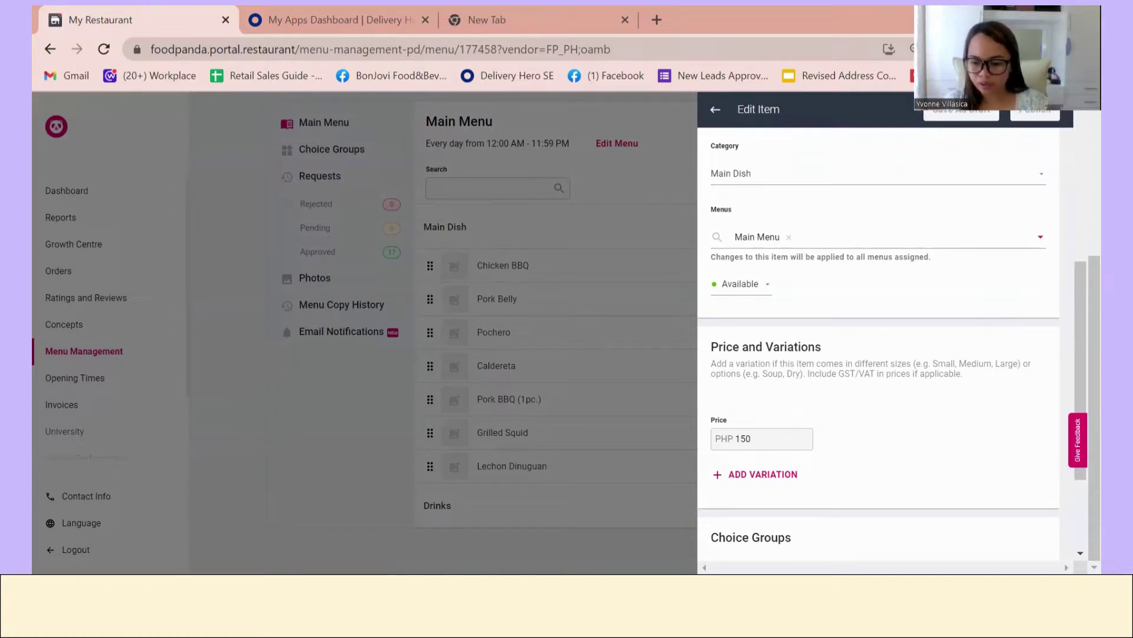
{"action": "left_click", "coordinate": [766, 438]}
{"action": "key", "text": "BackSpace"}
{"action": "key", "text": "BackSpace"}
{"action": "key", "text": "BackSpace"}
{"action": "type", "text": "200"}
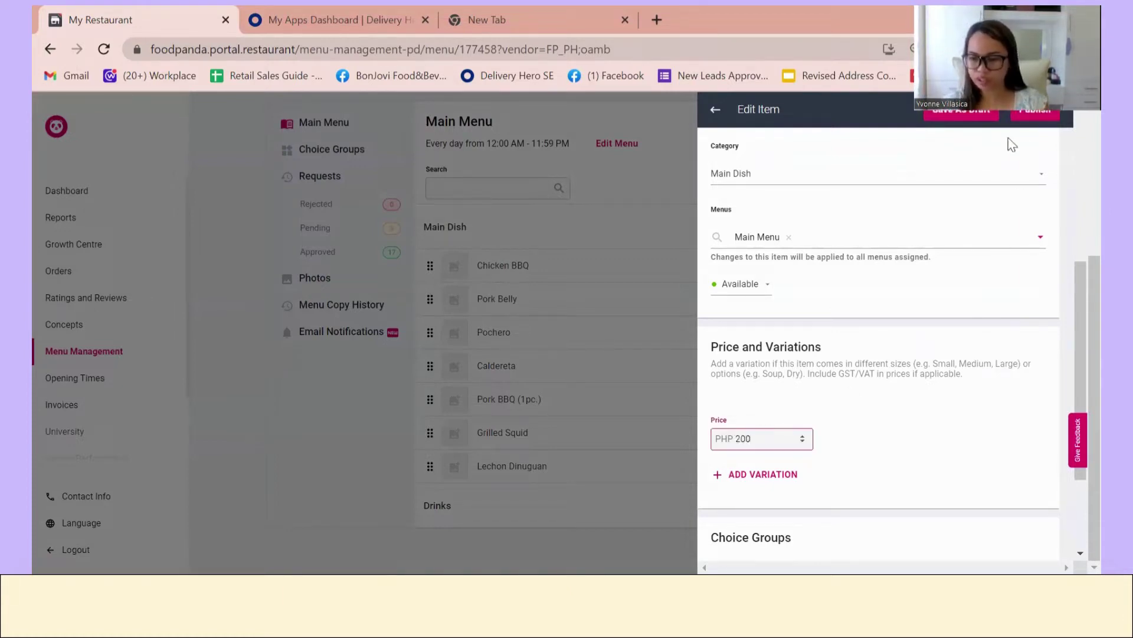
- Start publishing the Chicken BBQ price change with a new dine-in menu photo, then cancel the upload and discard the edit
{"action": "left_click", "coordinate": [1032, 119]}
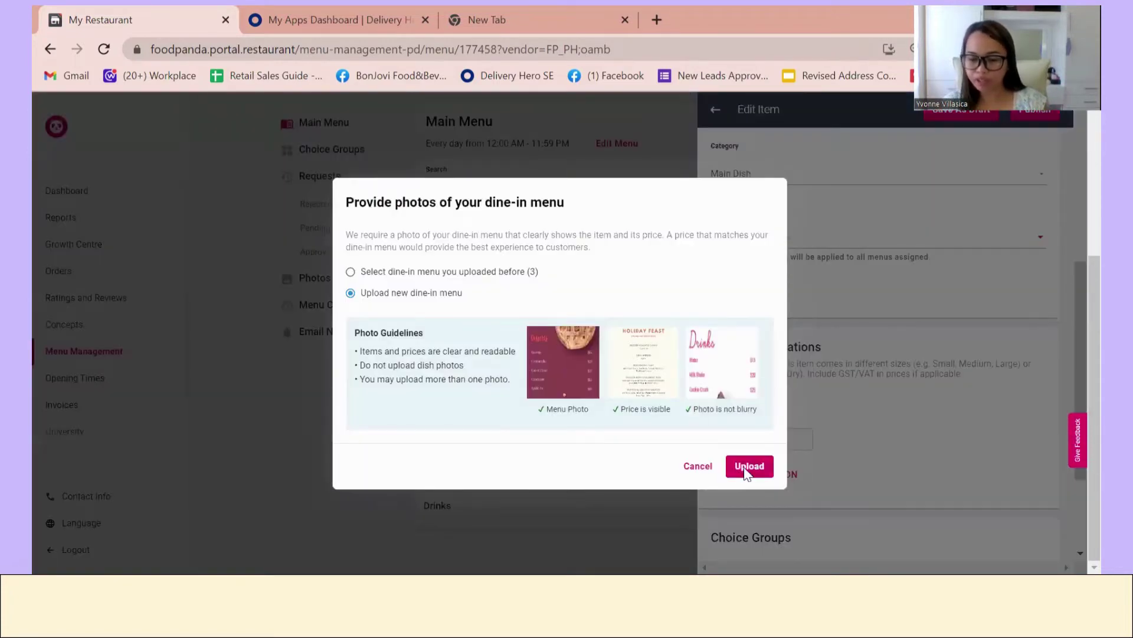
{"action": "left_click", "coordinate": [749, 467]}
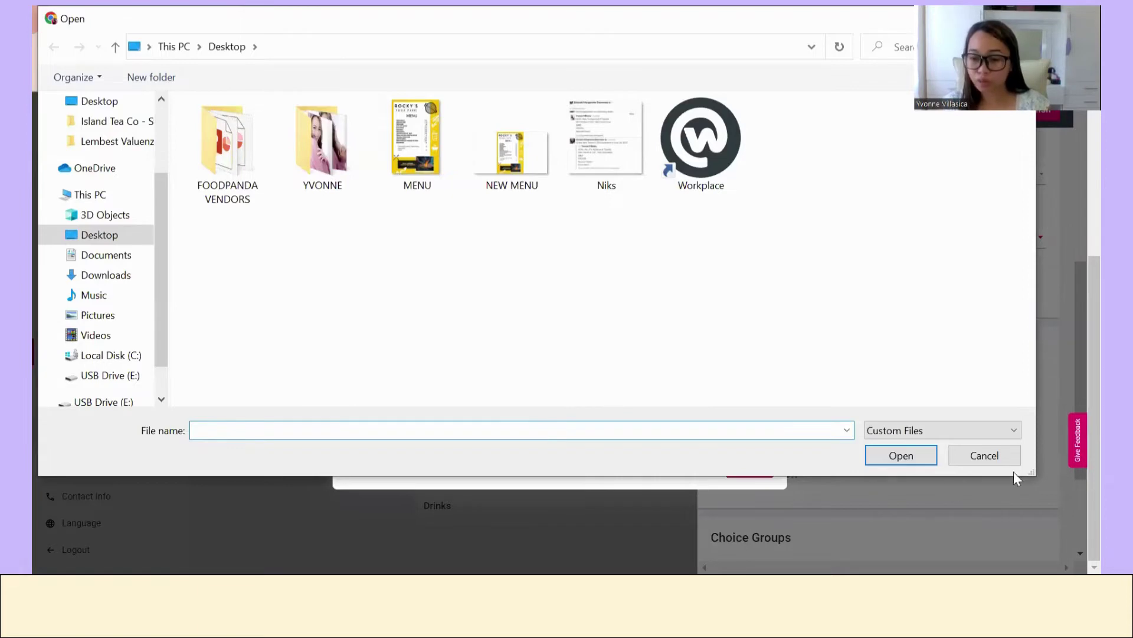
{"action": "left_click", "coordinate": [993, 460]}
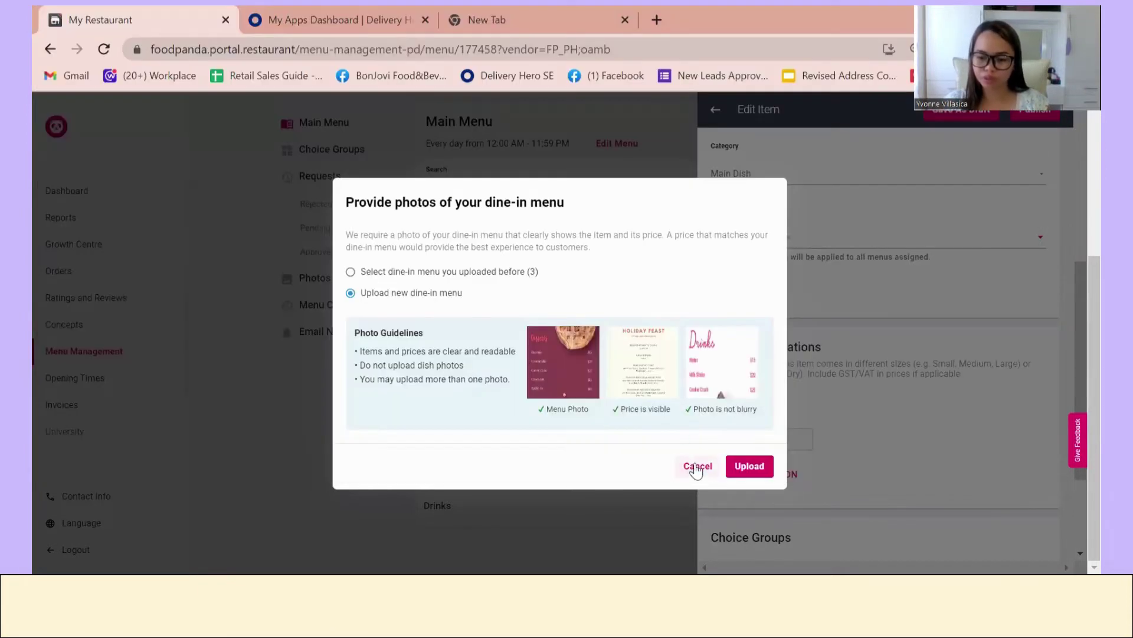
{"action": "left_click", "coordinate": [759, 466]}
{"action": "left_click", "coordinate": [714, 111]}
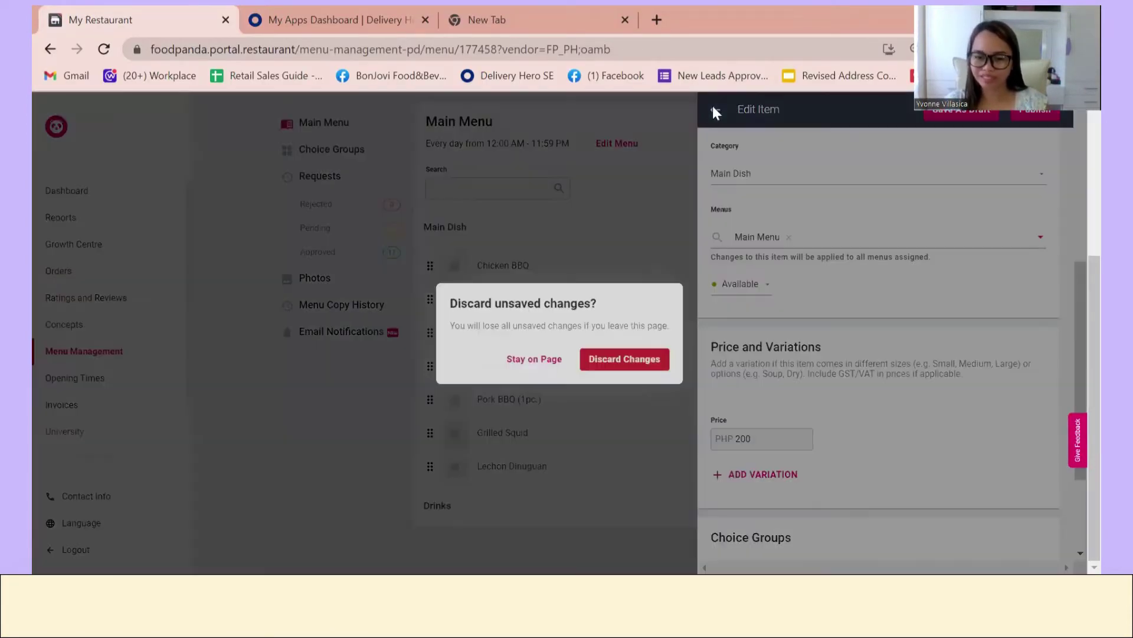
{"action": "left_click", "coordinate": [533, 359]}
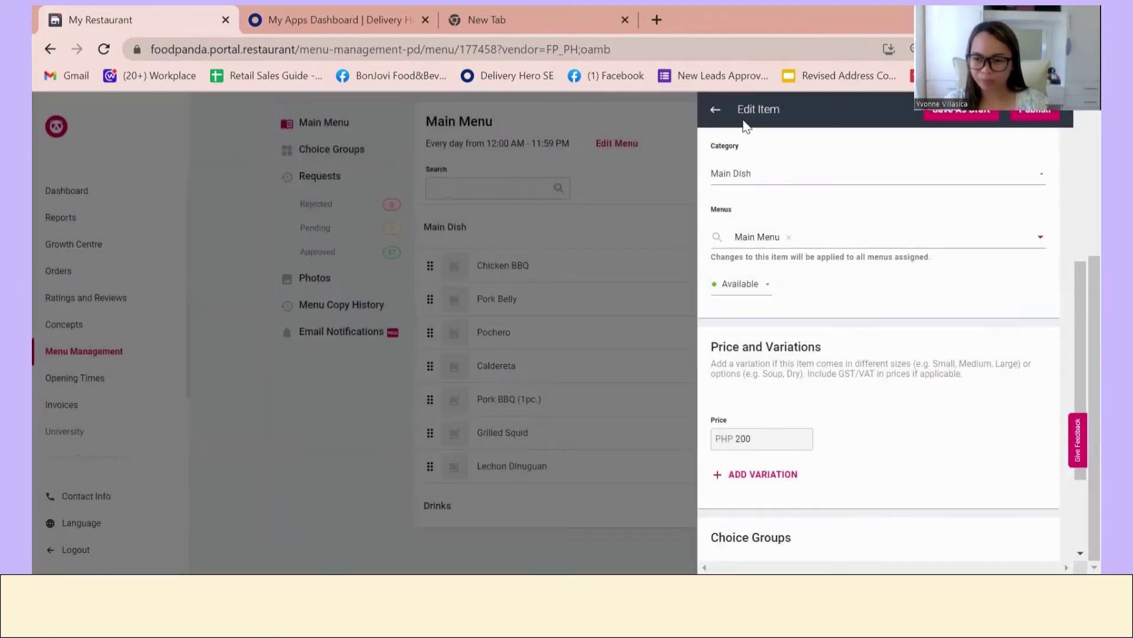
{"action": "left_click", "coordinate": [715, 112]}
{"action": "left_click", "coordinate": [628, 358]}
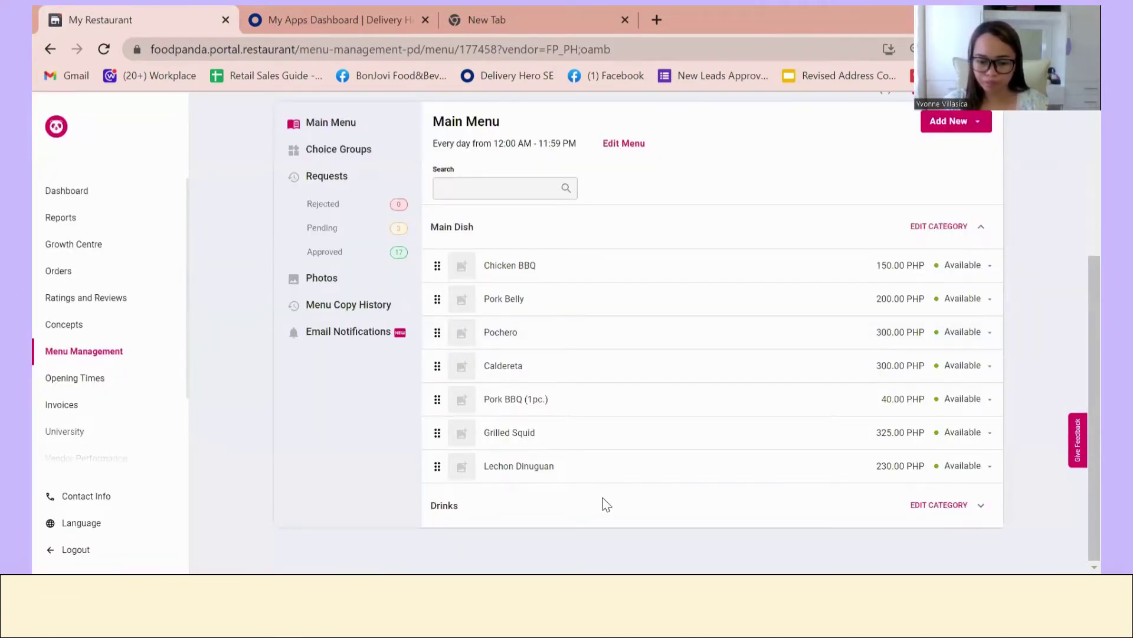
- Open the University page of the portal and look through its list of learning topics
{"action": "left_click", "coordinate": [293, 339]}
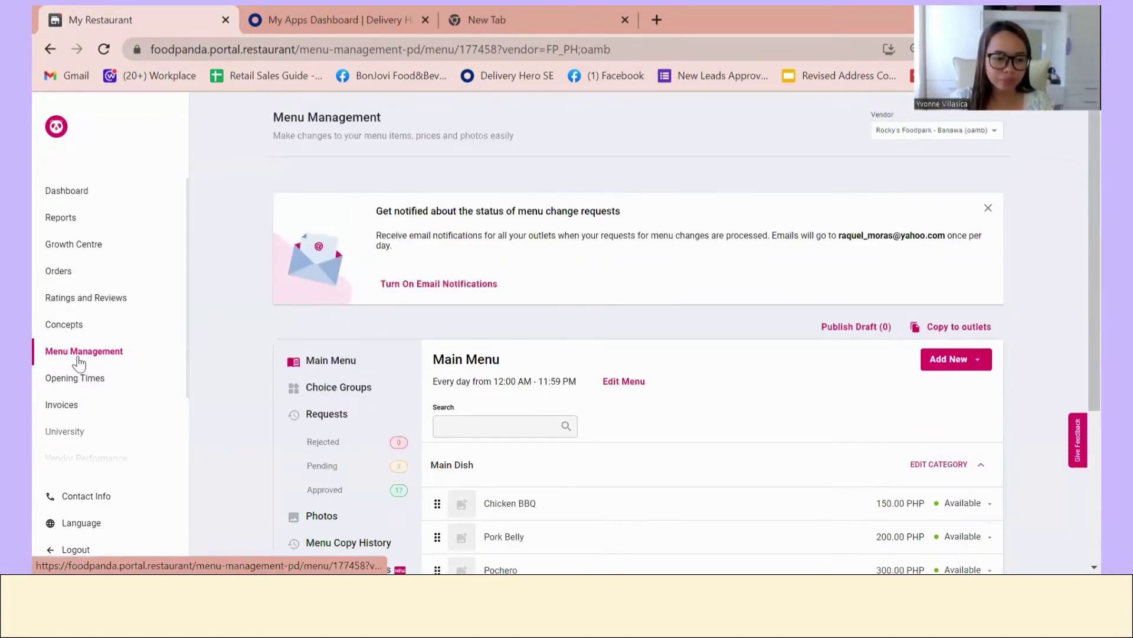
{"action": "scroll", "coordinate": [81, 378], "scroll_direction": "down", "scroll_amount": 3}
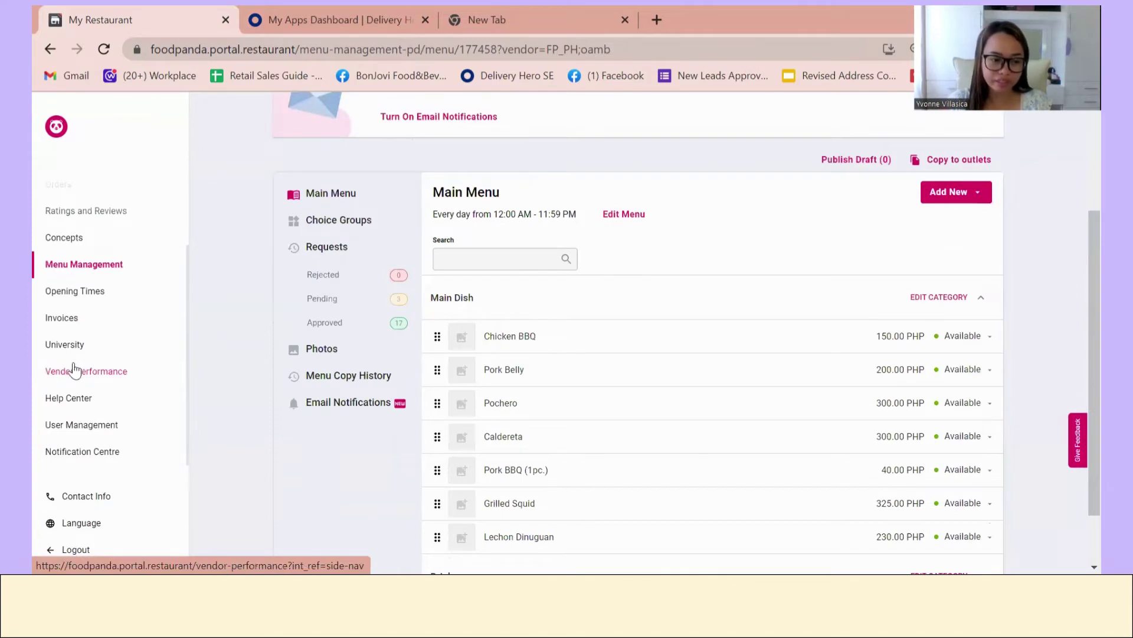
{"action": "left_click", "coordinate": [63, 344]}
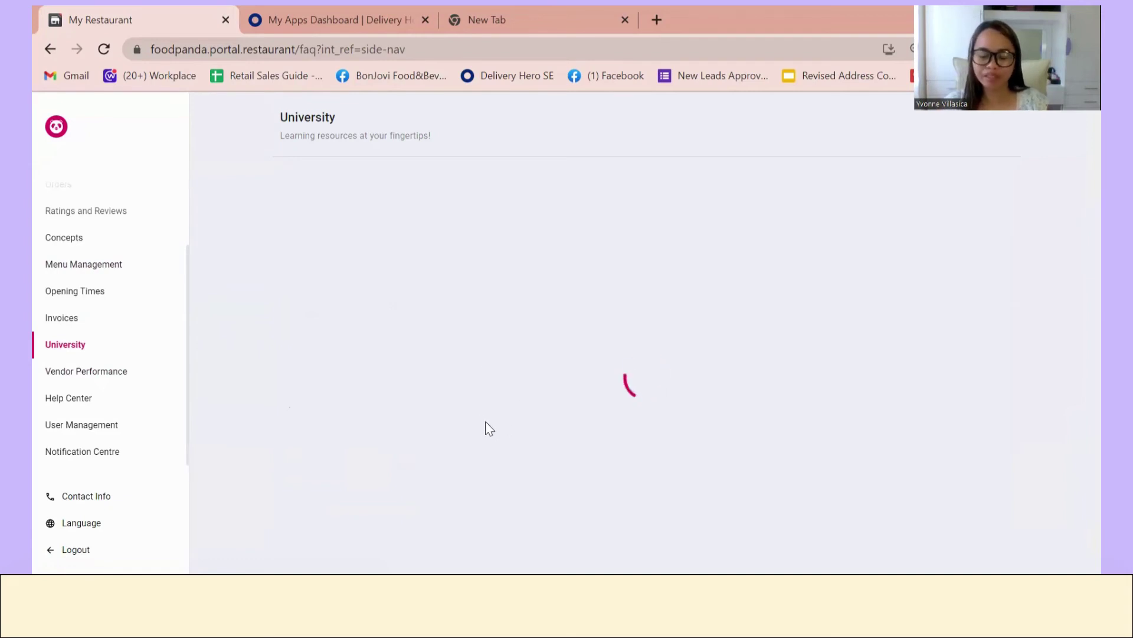
{"action": "scroll", "coordinate": [566, 484], "scroll_direction": "down", "scroll_amount": 2}
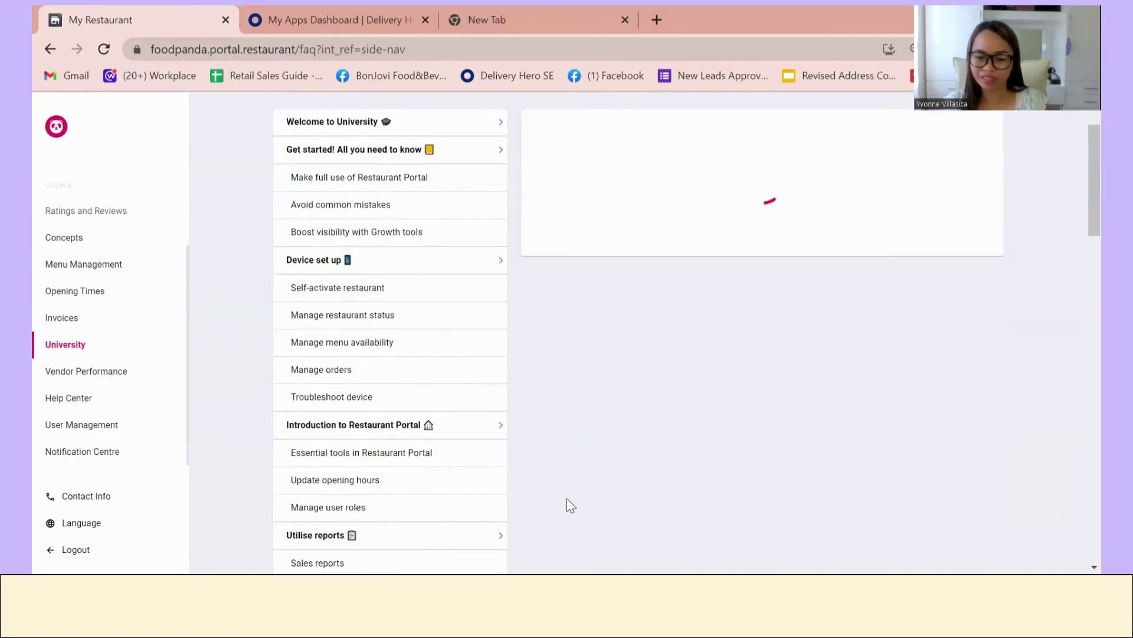